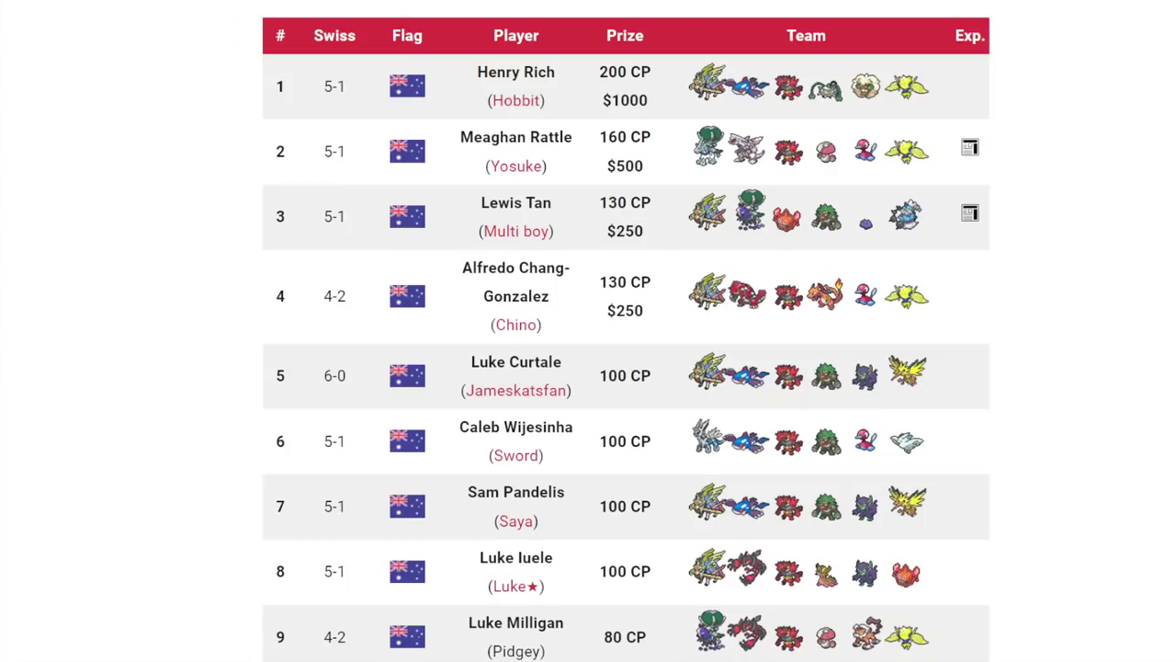
- Scroll up and down through the tournament results to review the teams
scroll(625, 331, "up", 2)
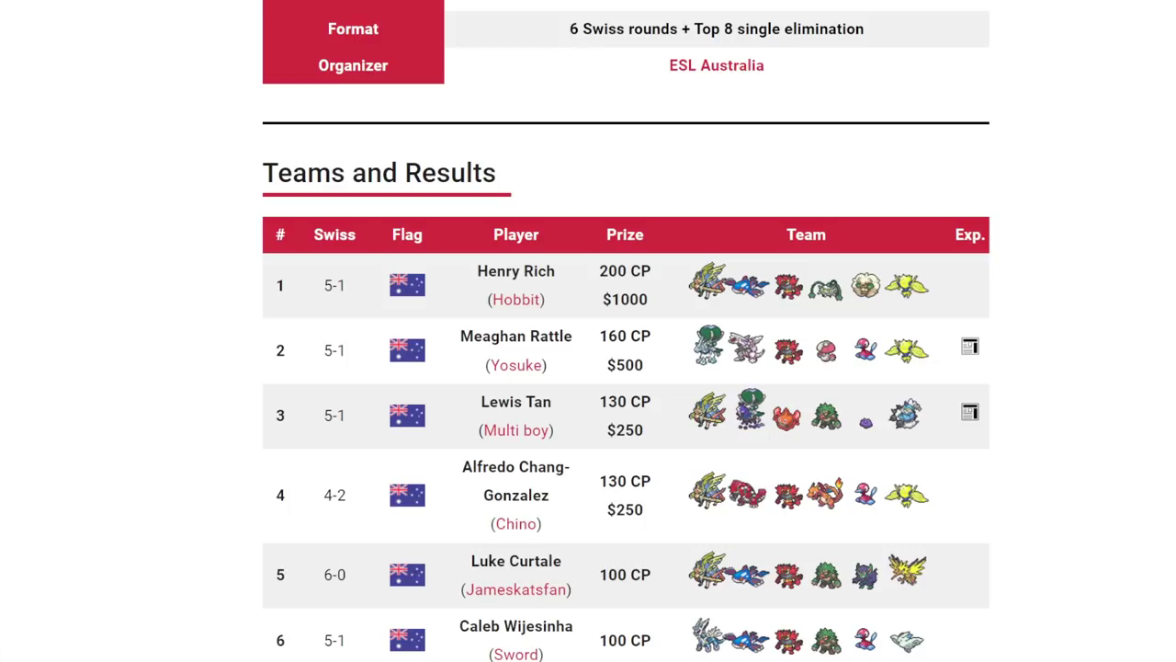
scroll(625, 367, "down", 5)
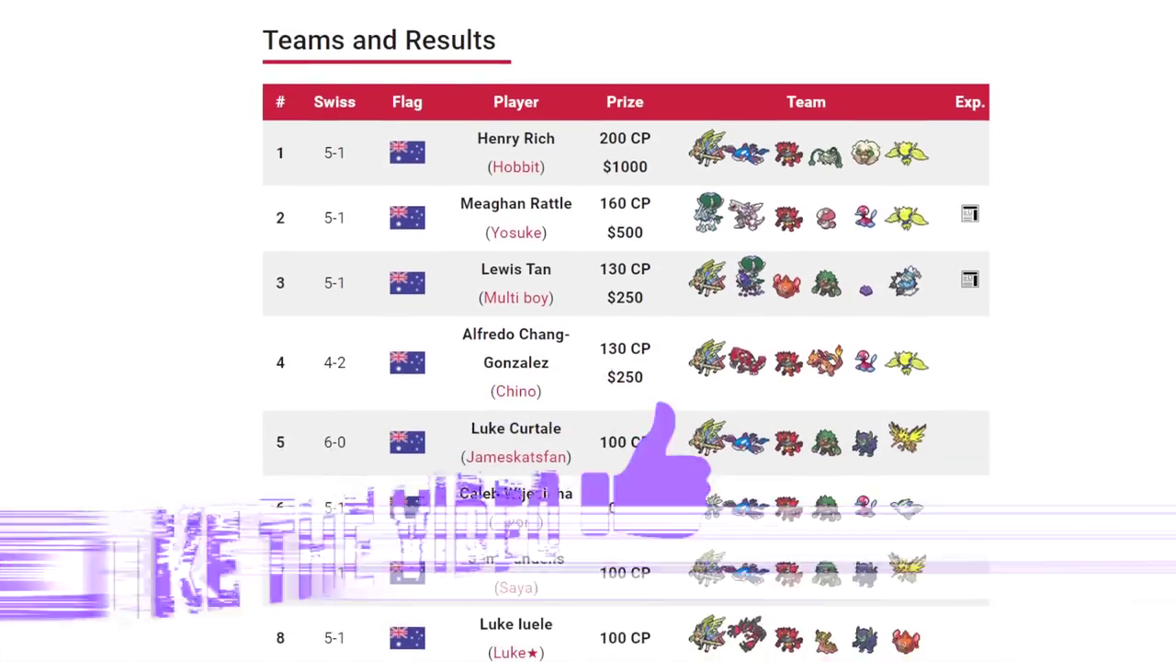
scroll(625, 368, "down", 3)
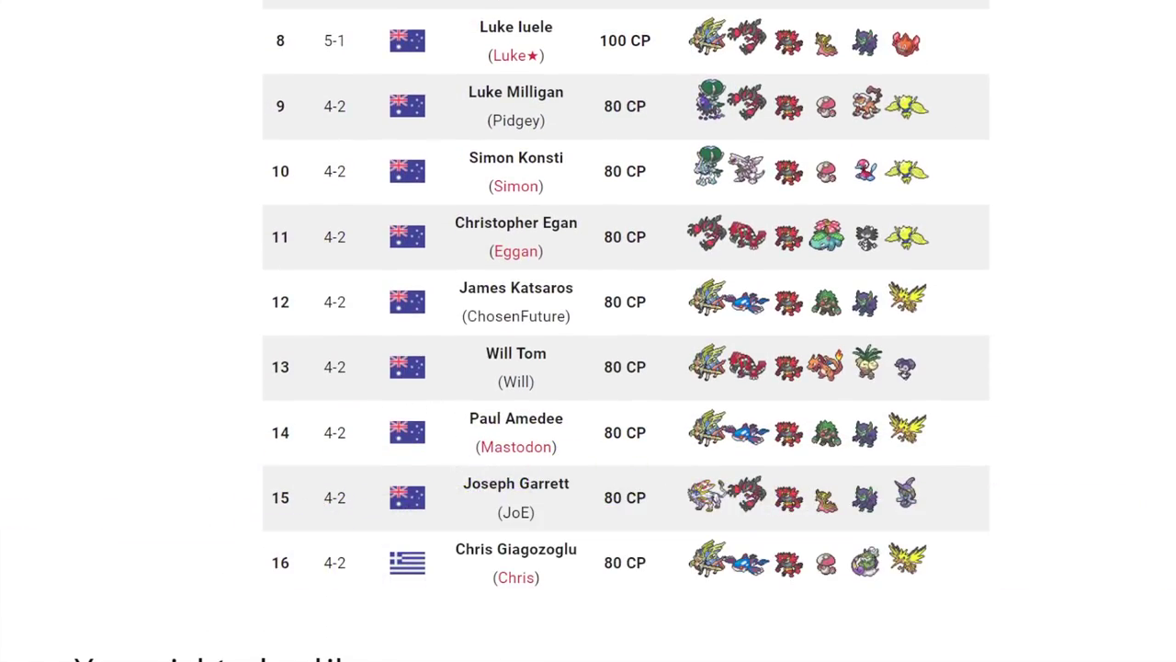
scroll(624, 331, "up", 9)
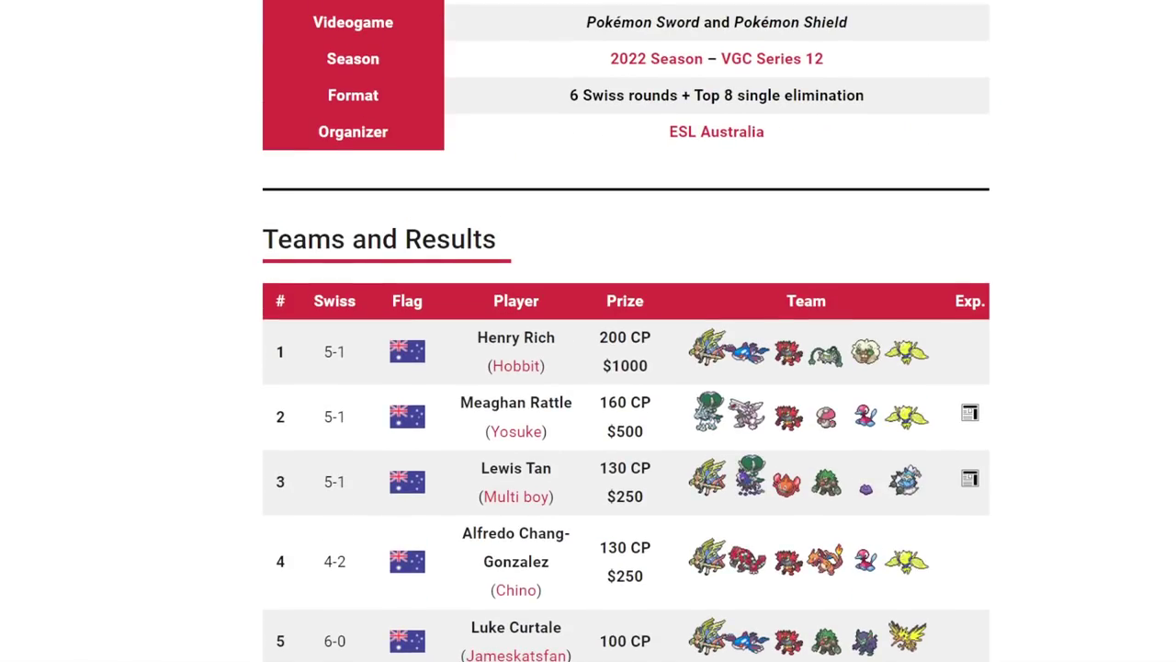
scroll(625, 331, "down", 1)
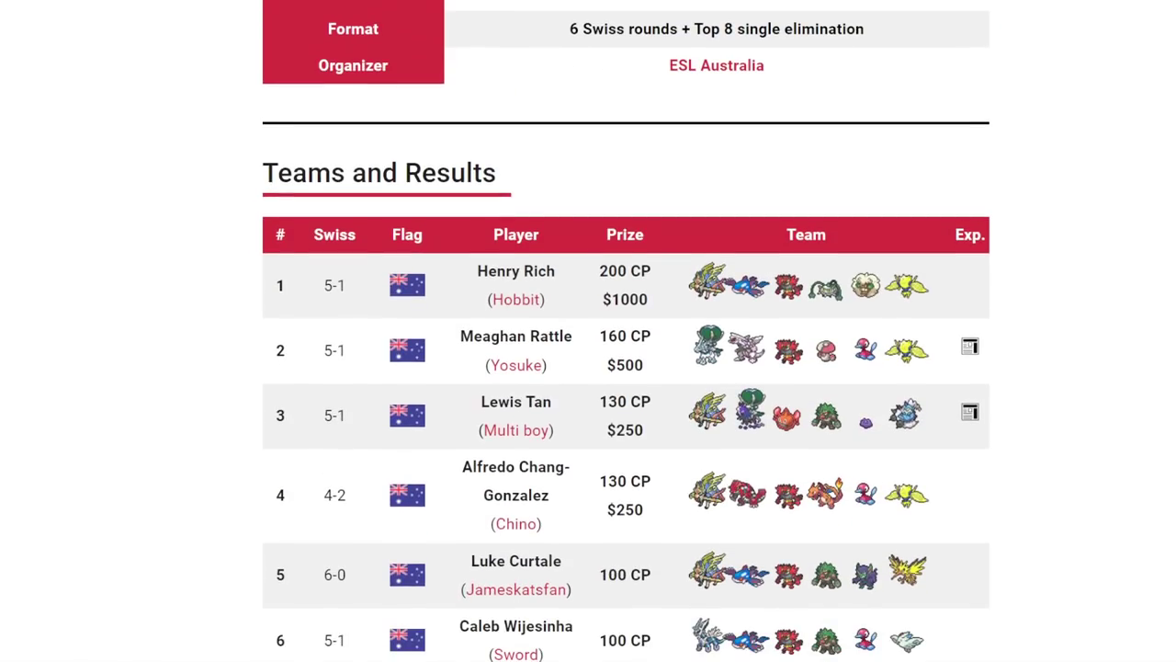
scroll(625, 331, "down", 1)
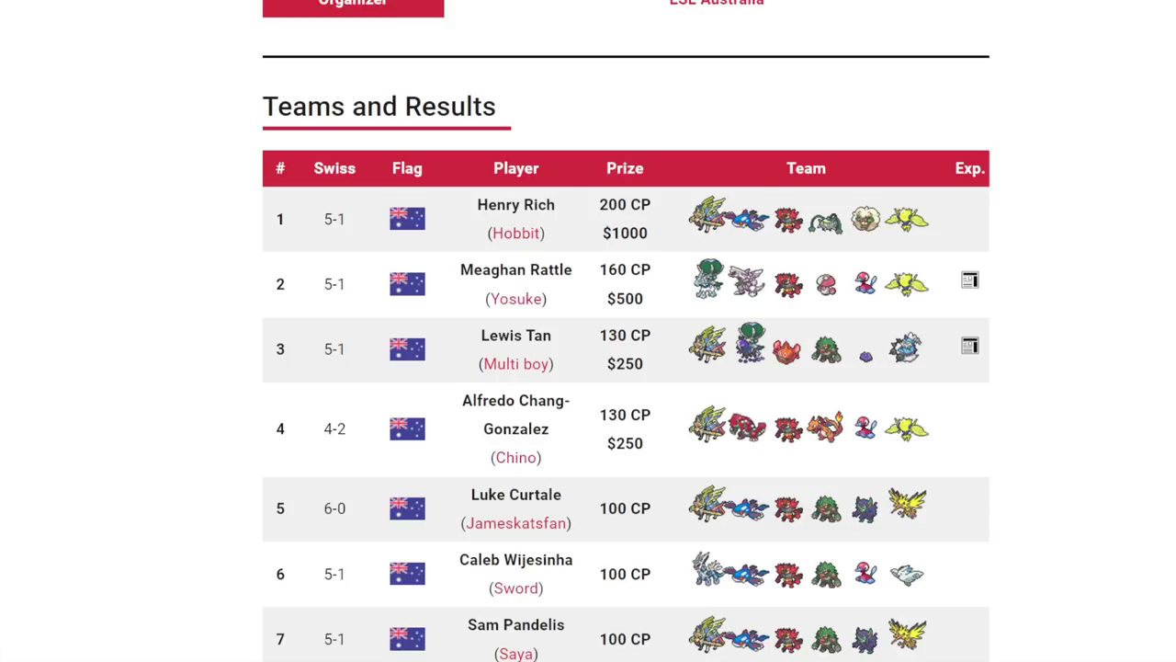
scroll(626, 331, "down", 7)
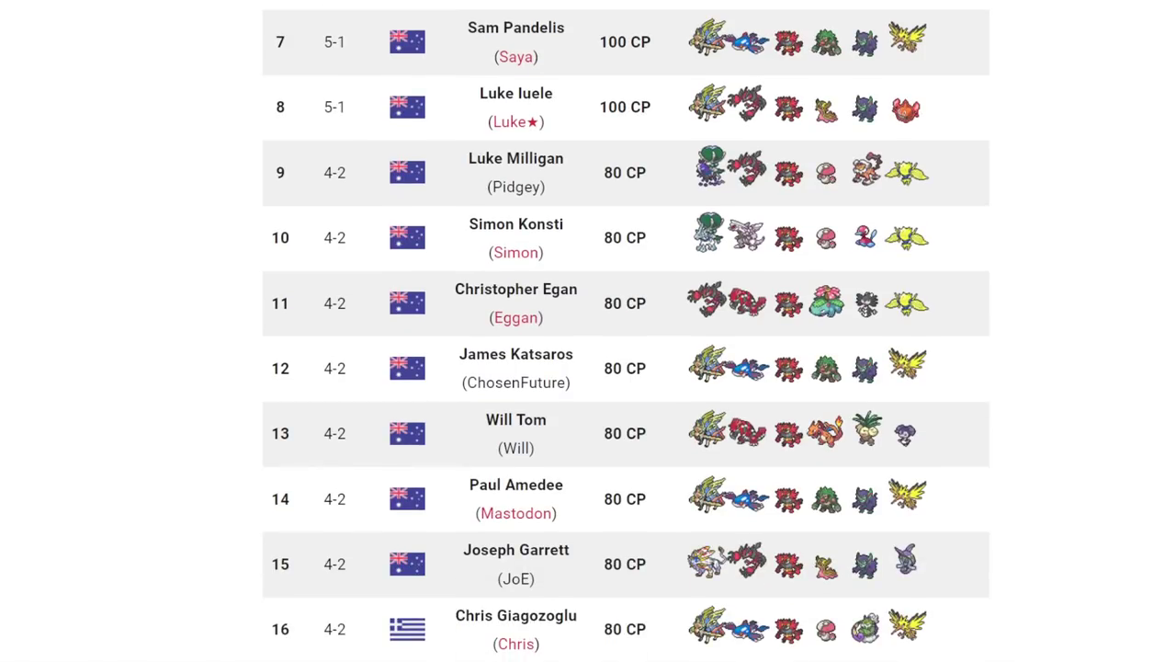
scroll(626, 331, "down", 2)
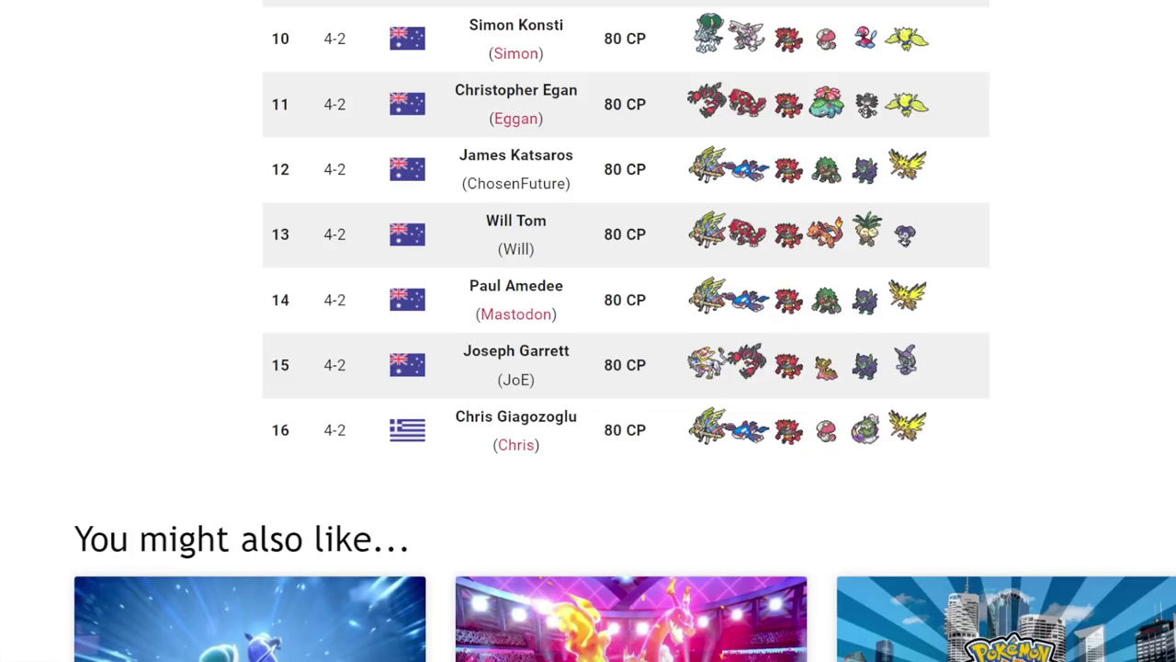
scroll(626, 331, "up", 12)
scroll(626, 331, "down", 8)
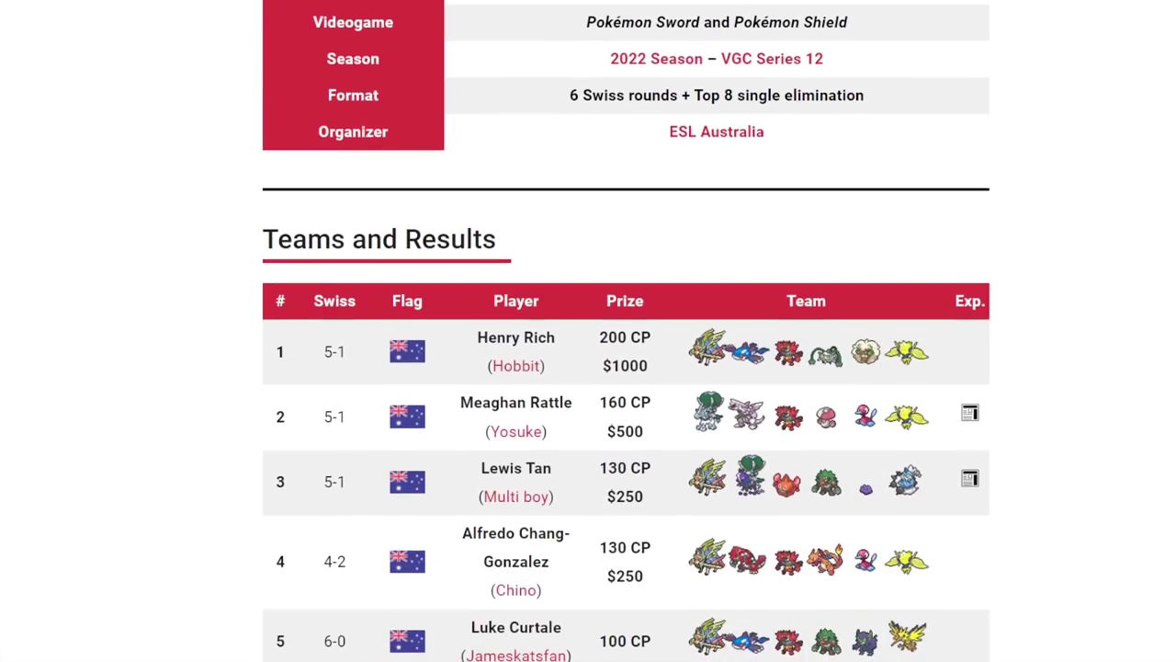
scroll(626, 331, "down", 3)
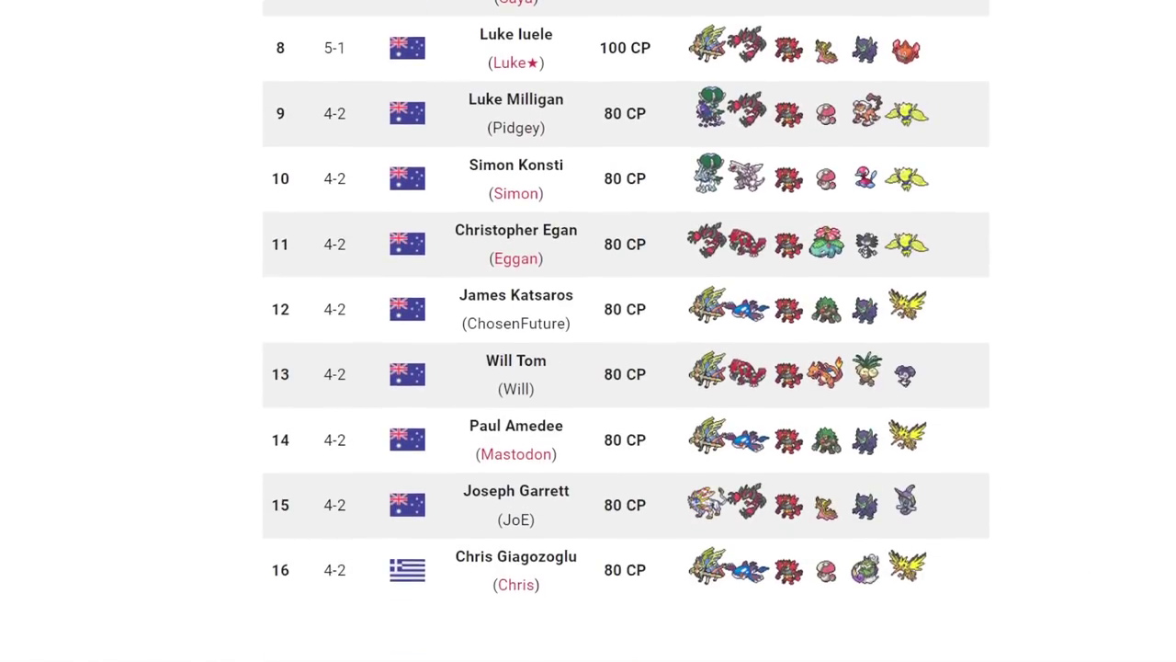
scroll(626, 331, "up", 4)
scroll(626, 330, "up", 4)
scroll(626, 331, "down", 12)
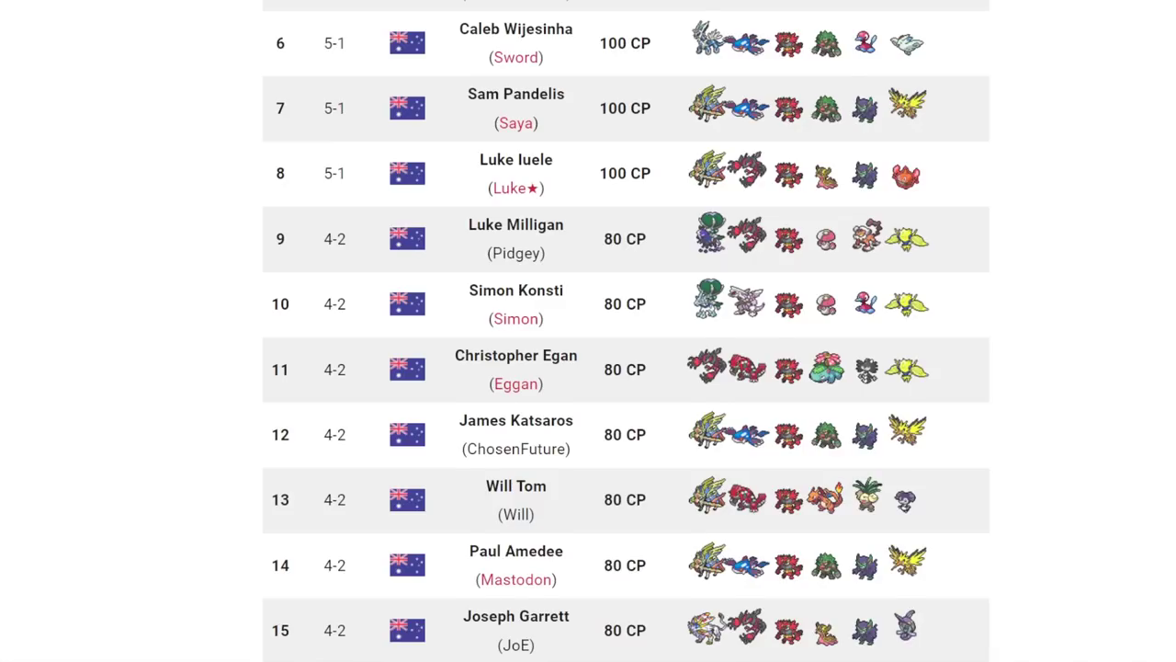
scroll(625, 331, "up", 6)
scroll(626, 331, "up", 6)
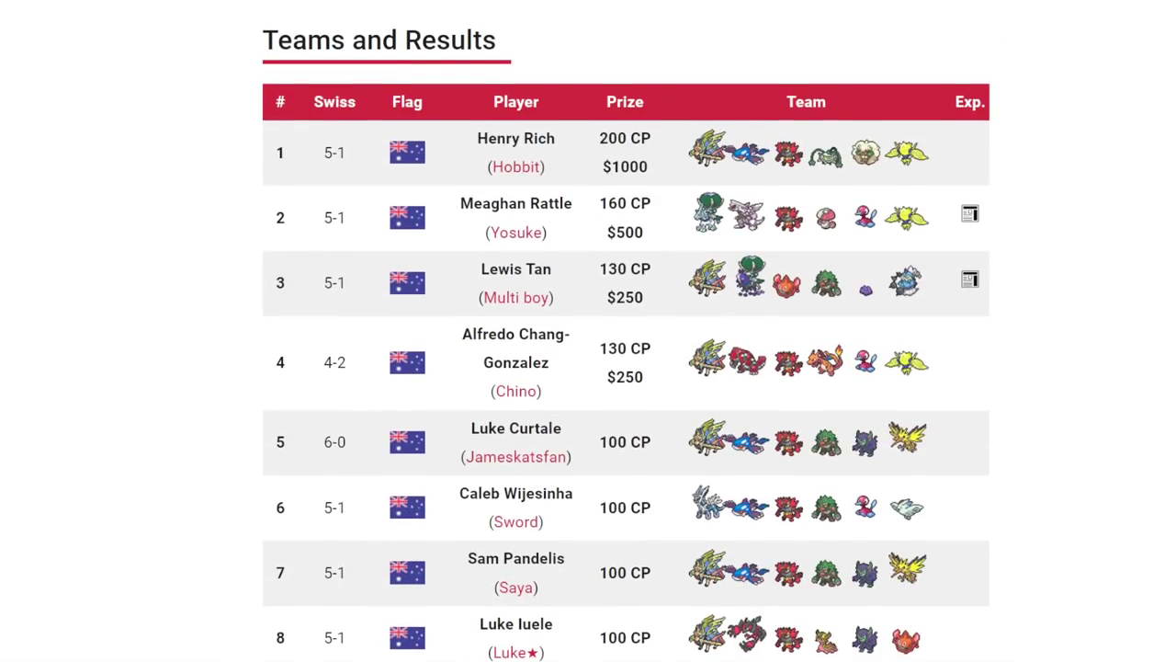
scroll(626, 331, "down", 4)
scroll(625, 331, "up", 4)
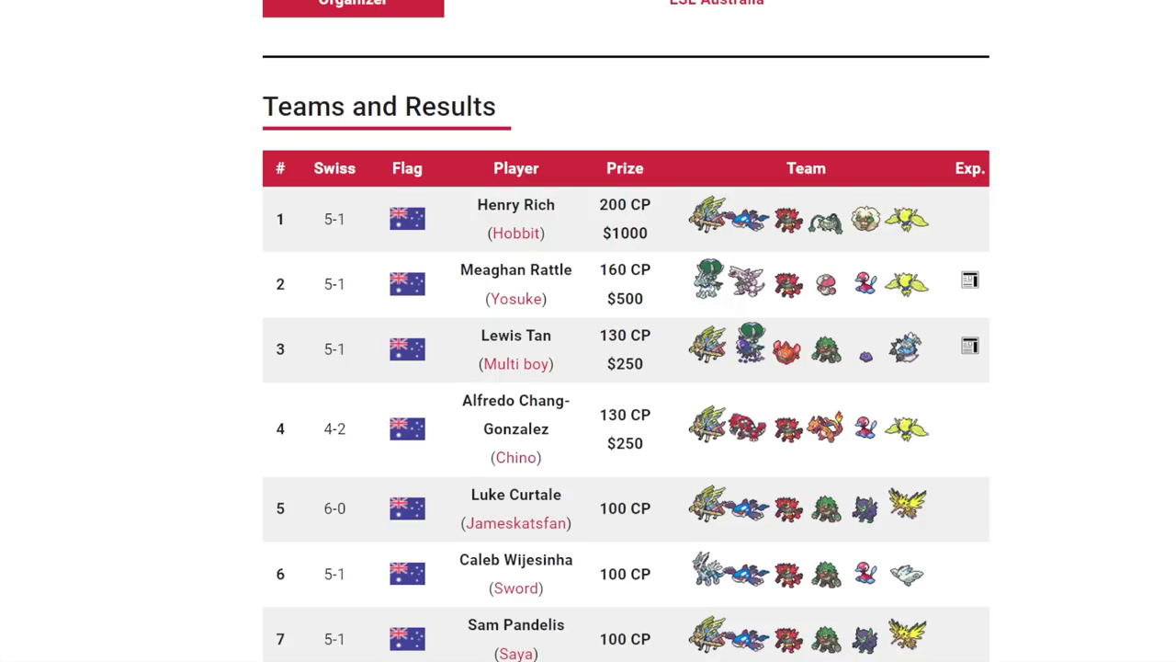
scroll(625, 331, "down", 1)
scroll(625, 331, "up", 2)
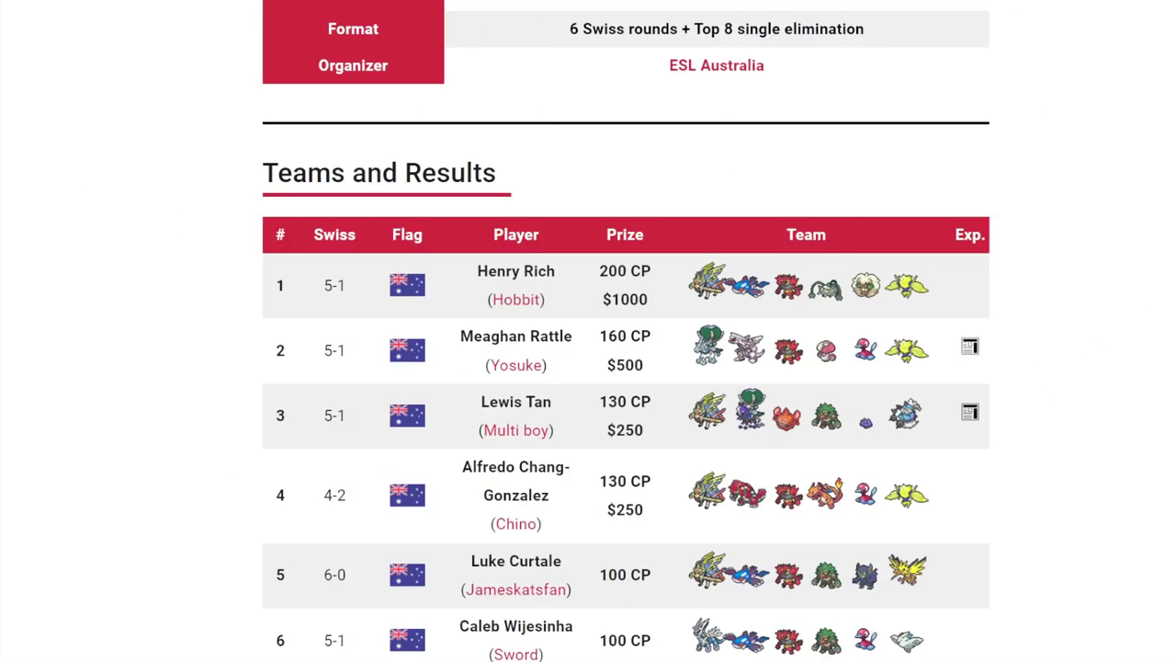
- View the second-place player's team sheet, then return to the results
left_click(969, 345)
scroll(517, 158, "down", 4)
scroll(518, 158, "up", 4)
key("alt+Left")
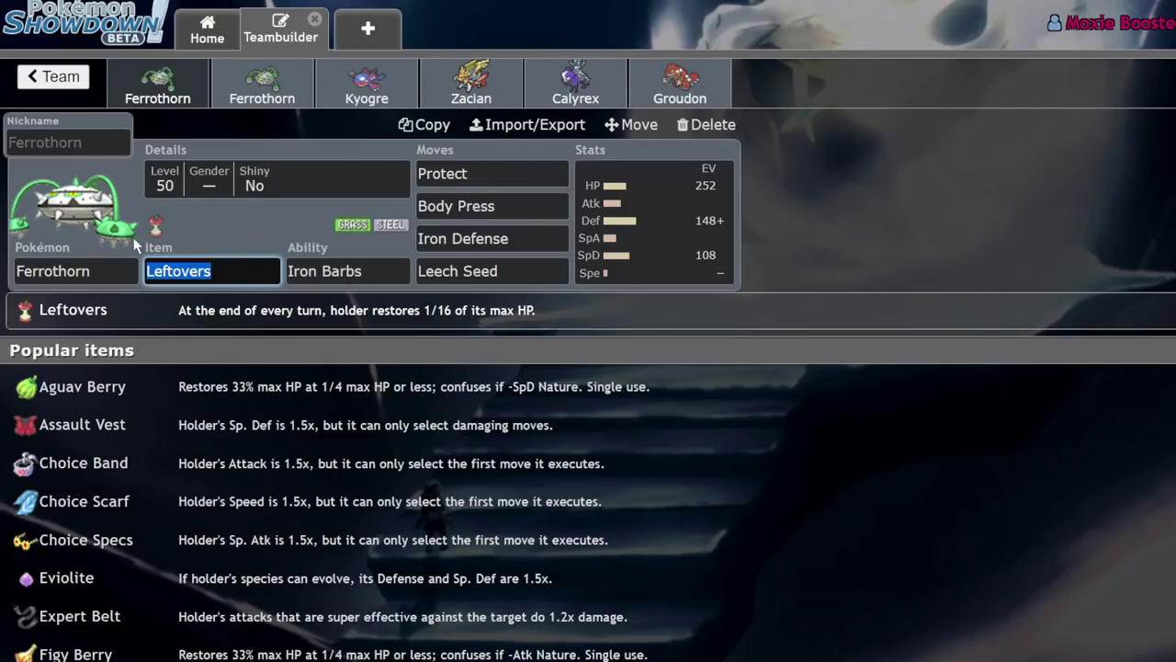
- Compare the Leftovers Ferrothorn set with the second Ferrothorn set's EVs and abilities, glancing at Kyogre
left_click(733, 234)
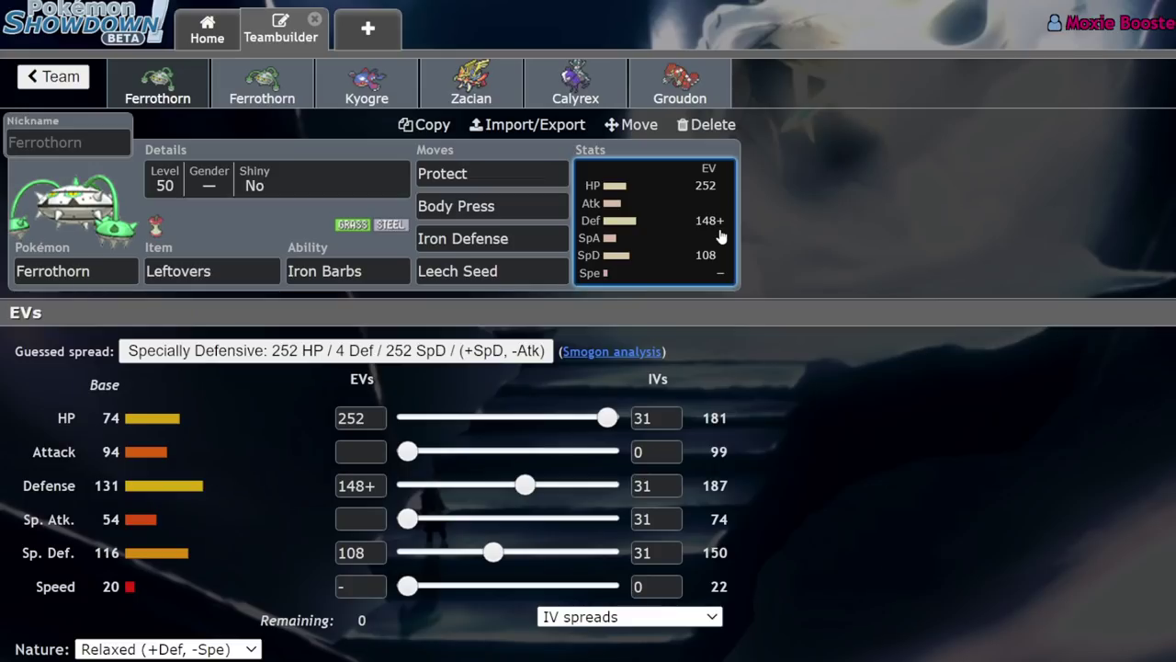
left_click(270, 97)
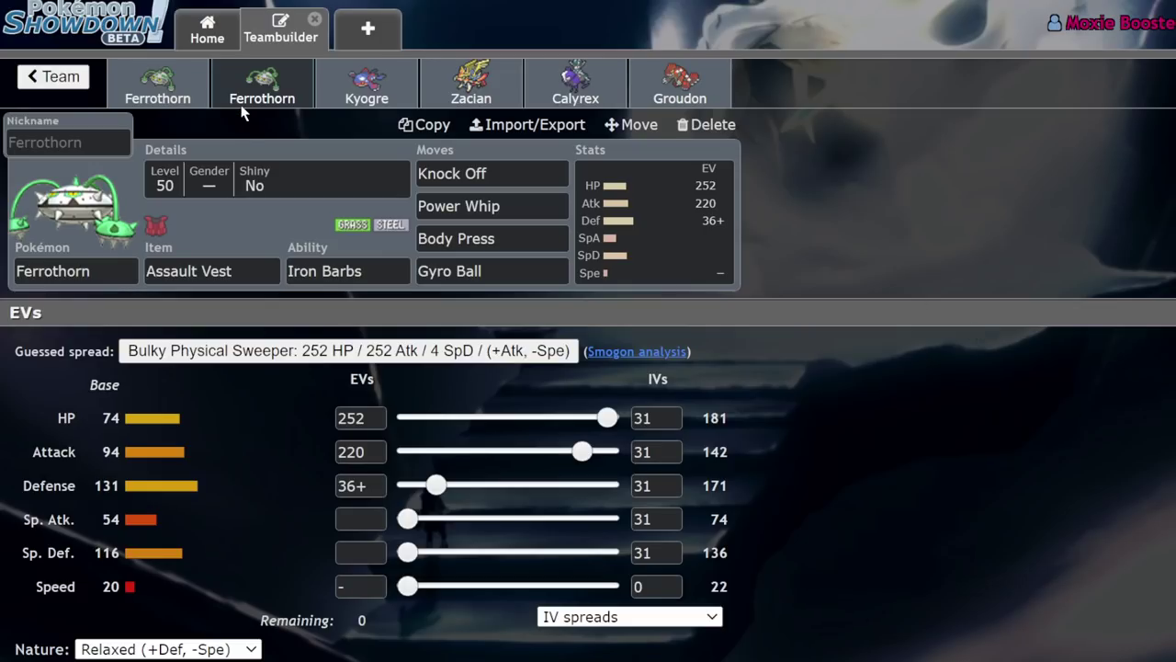
left_click(186, 92)
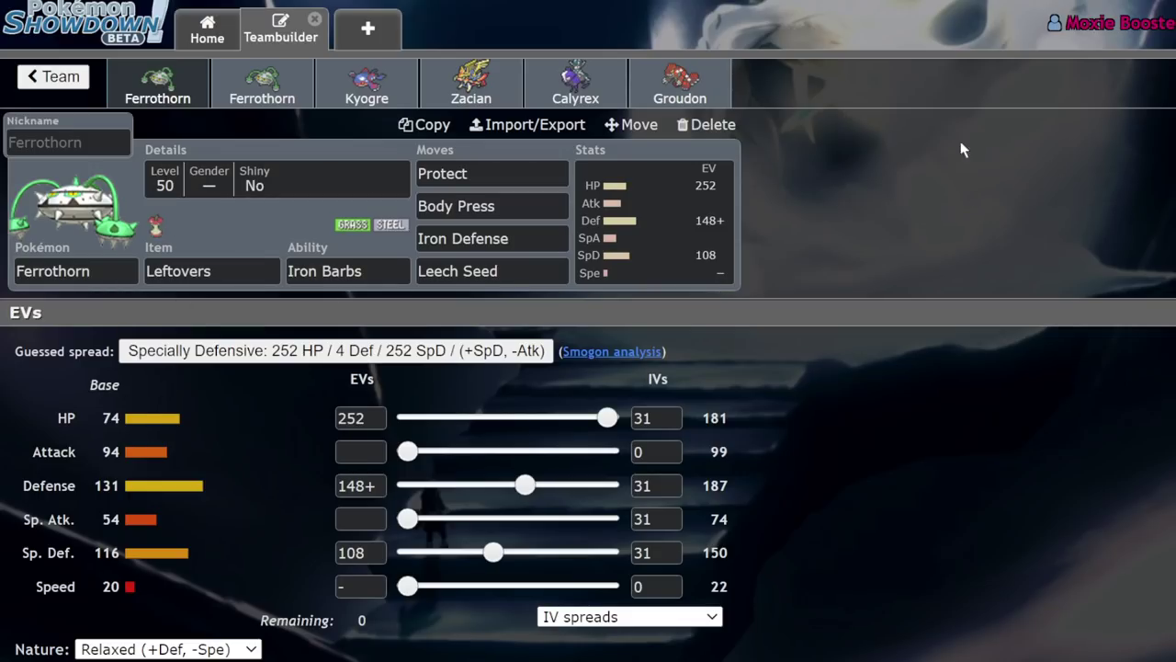
key("shift+Tab")
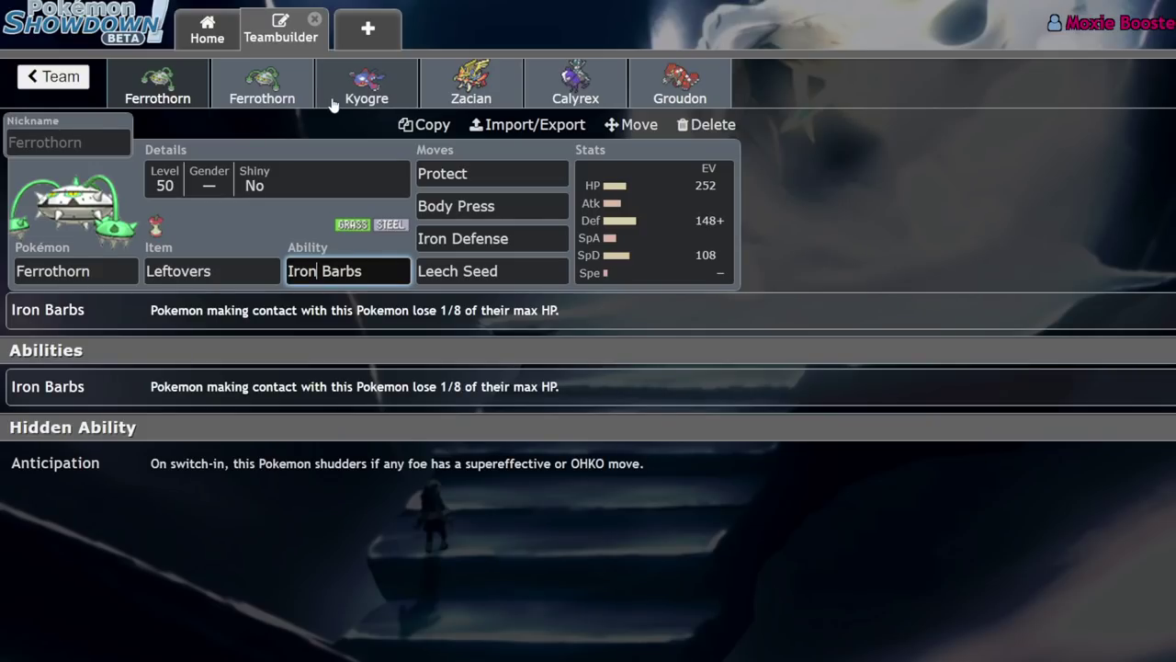
left_click(366, 83)
left_click(158, 83)
left_click(688, 237)
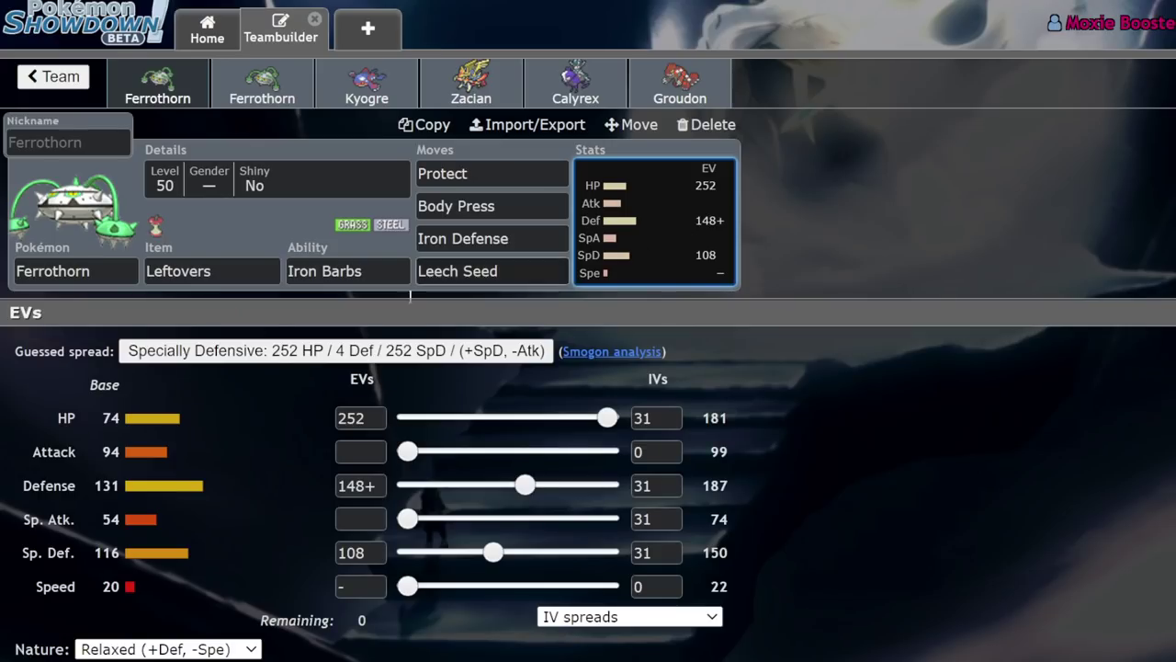
- On the empty Kyogre set, search 'ice' and choose Ice Beam as the first move
left_click(366, 83)
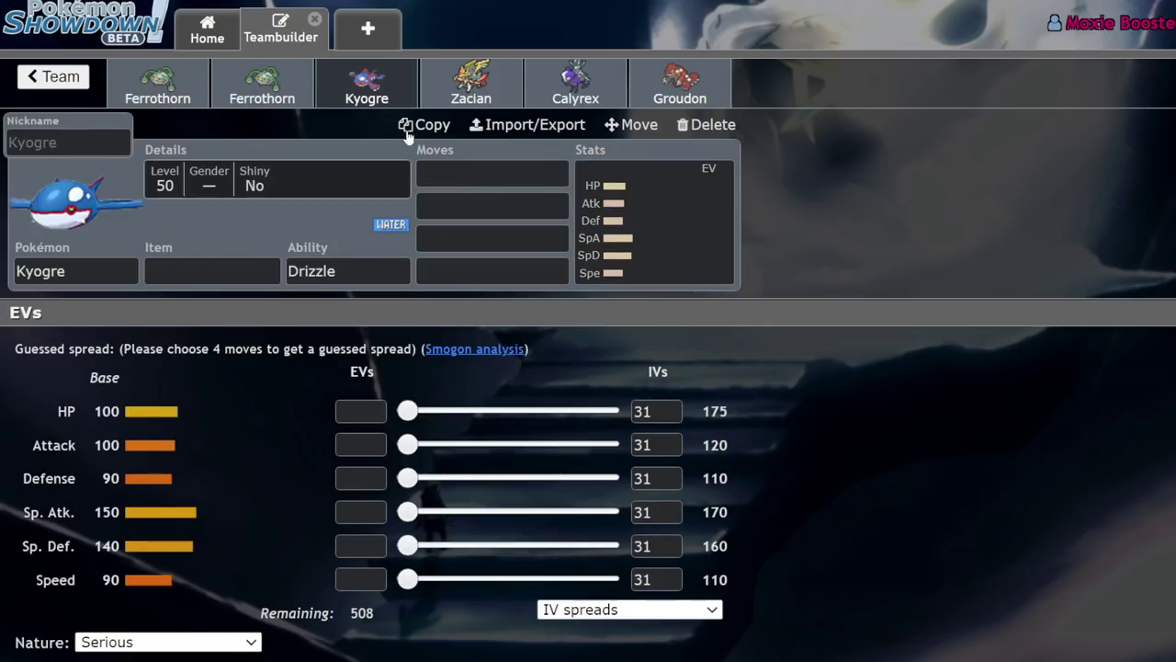
left_click(177, 101)
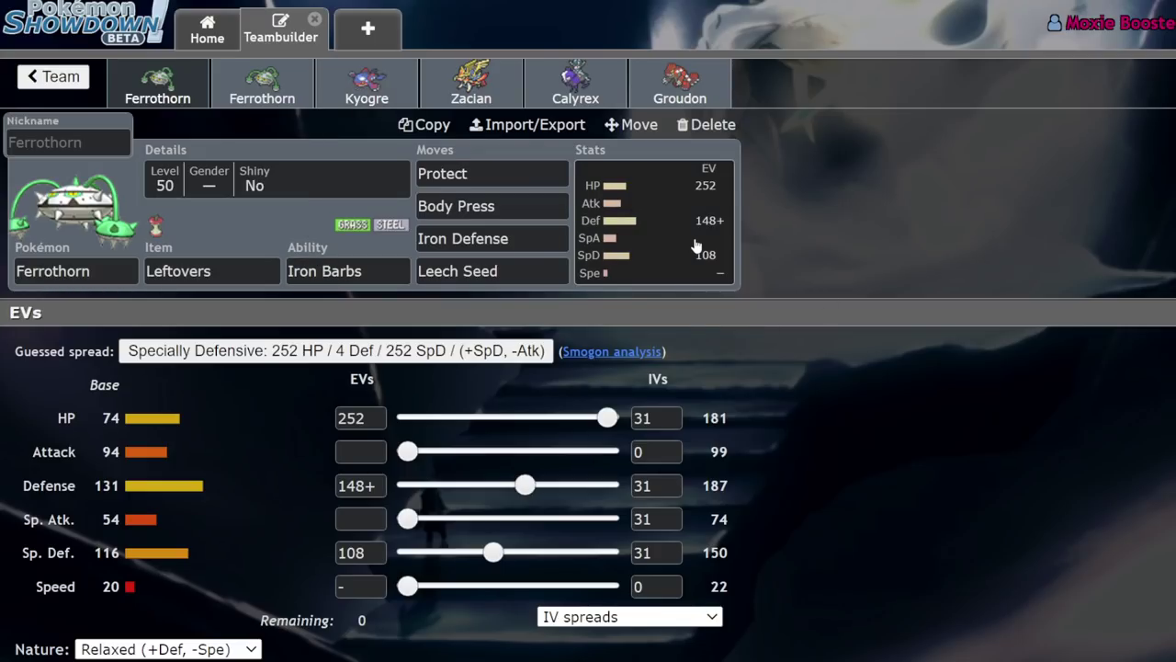
left_click(341, 591)
left_click(384, 84)
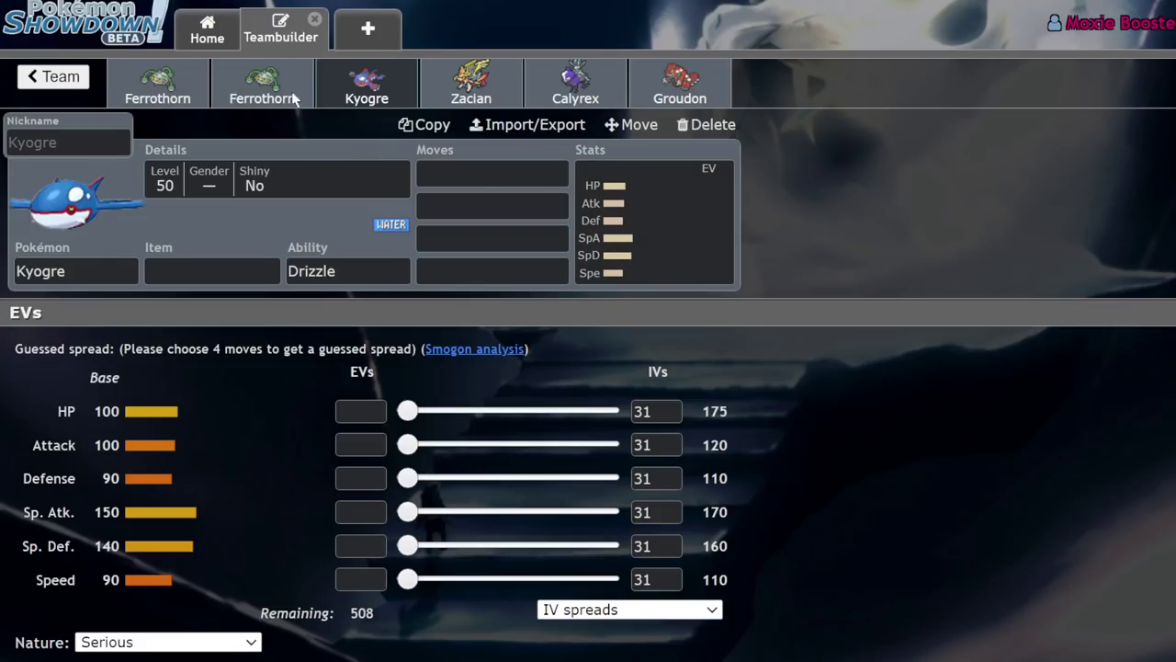
left_click(500, 175)
type("ice")
left_click(336, 359)
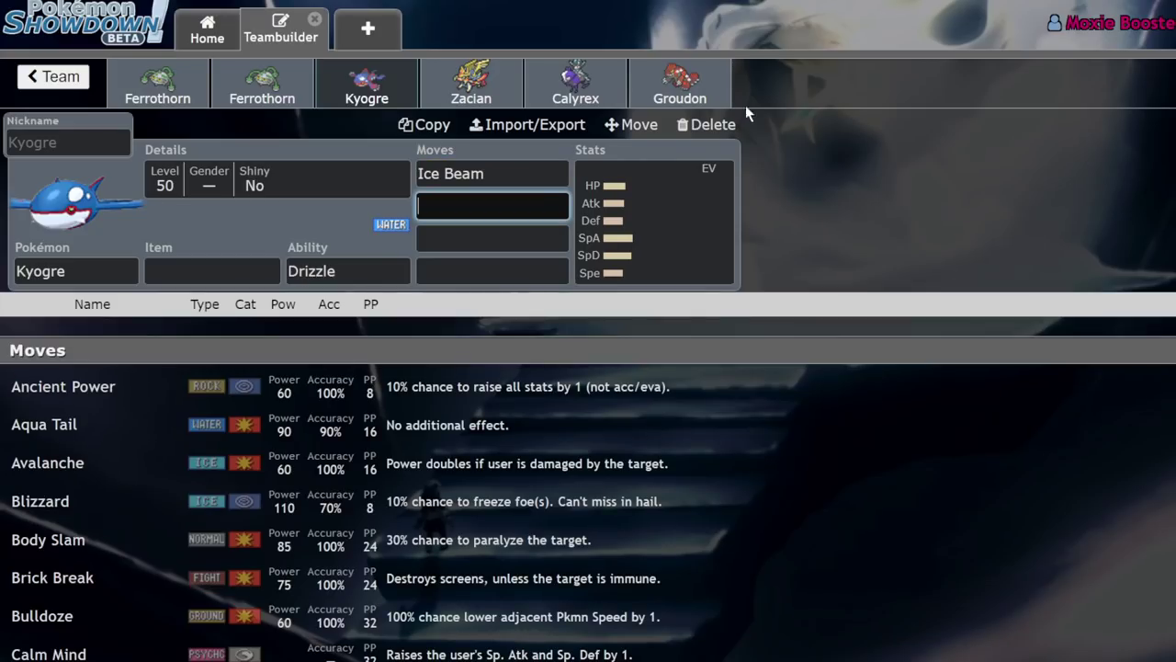
left_click(179, 96)
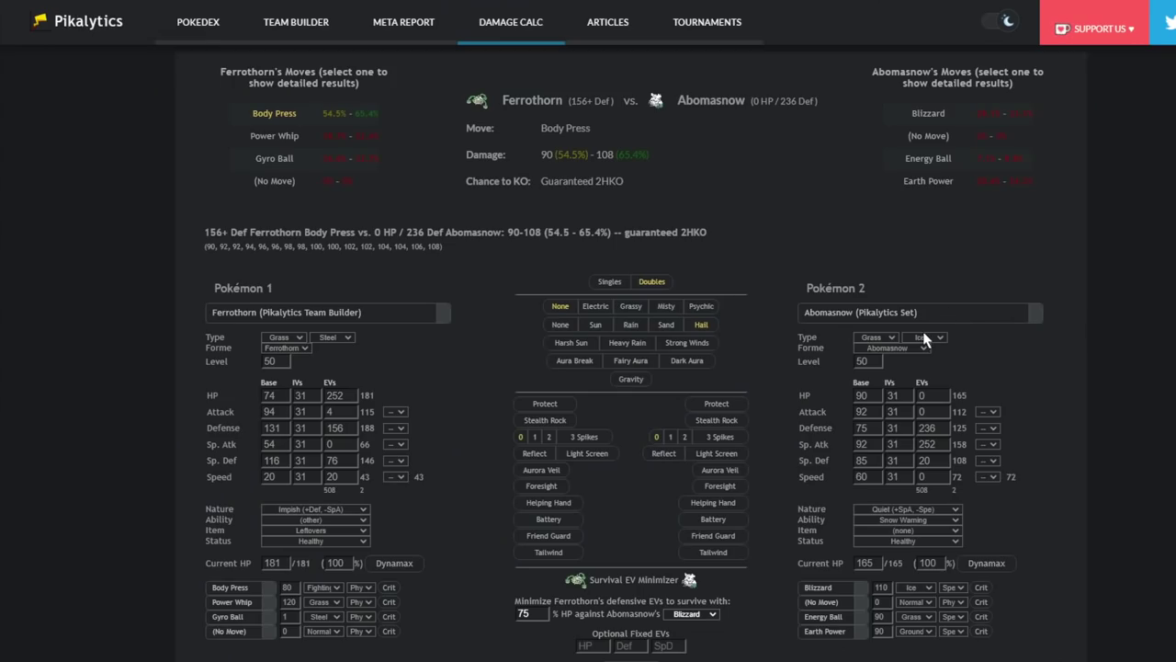
- Load Kyogre's Pikalytics set as Pokémon 2 and view its Water Spout damage on Ferrothorn
left_click(923, 316)
type("kyog")
key("Return")
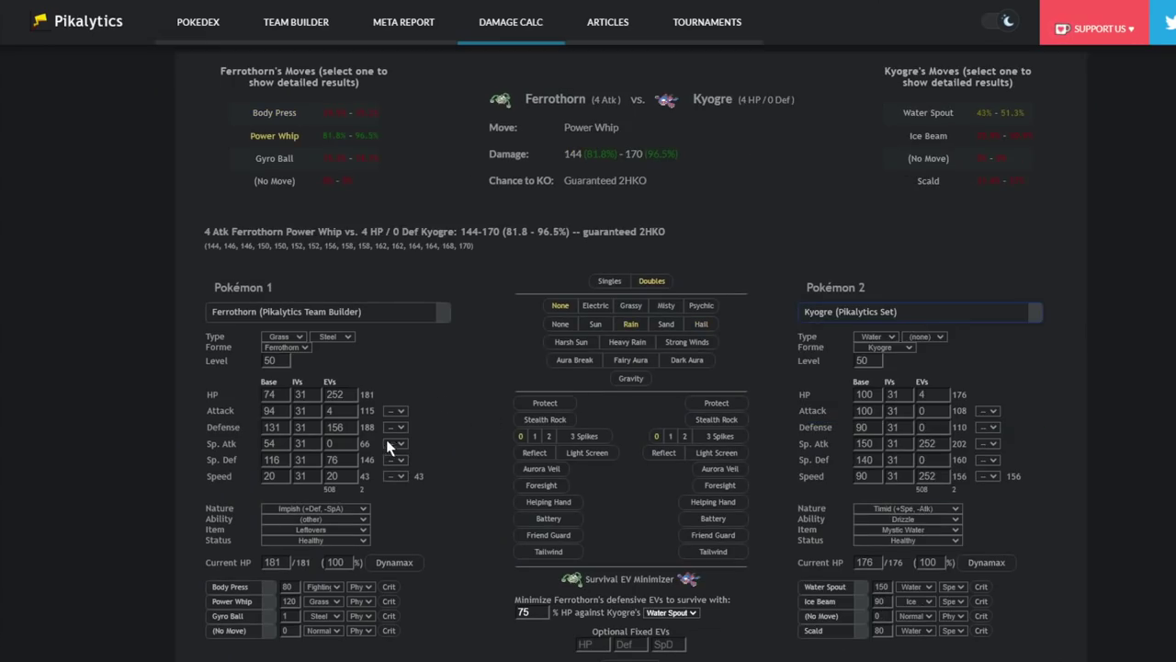
left_click(947, 114)
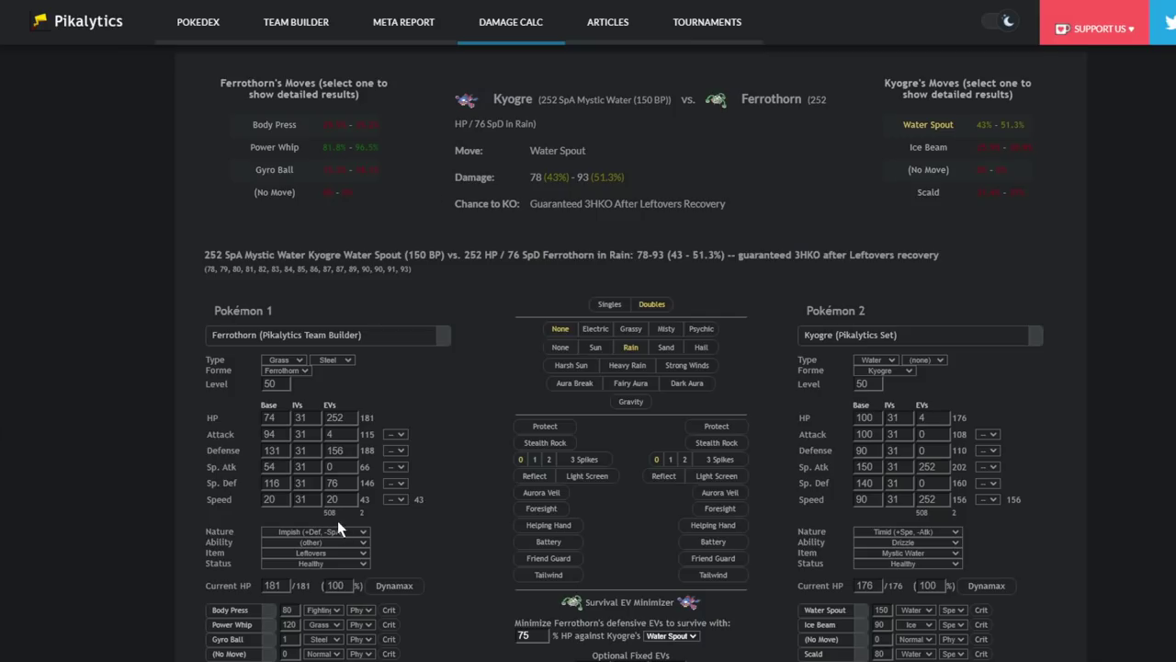
- Give Ferrothorn 108 Sp. Def and 148 Defense EVs at +2 Defense, then calculate Body Press
double_click(332, 482)
type("108")
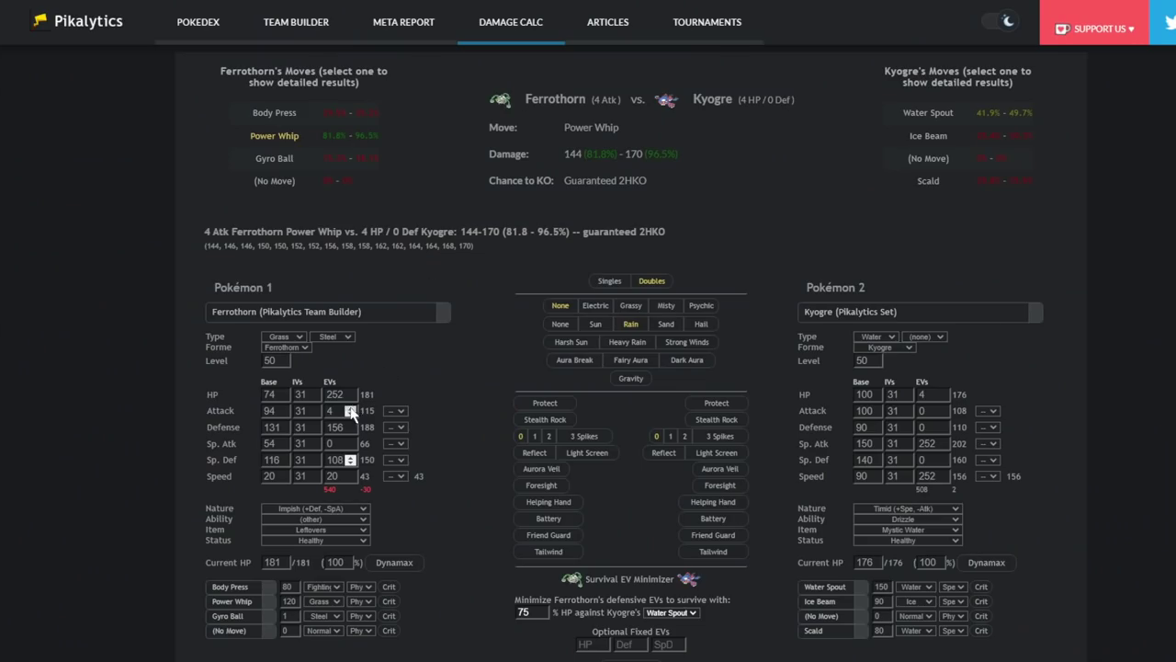
double_click(335, 427)
type("148")
left_click(396, 427)
left_click(400, 473)
left_click(284, 113)
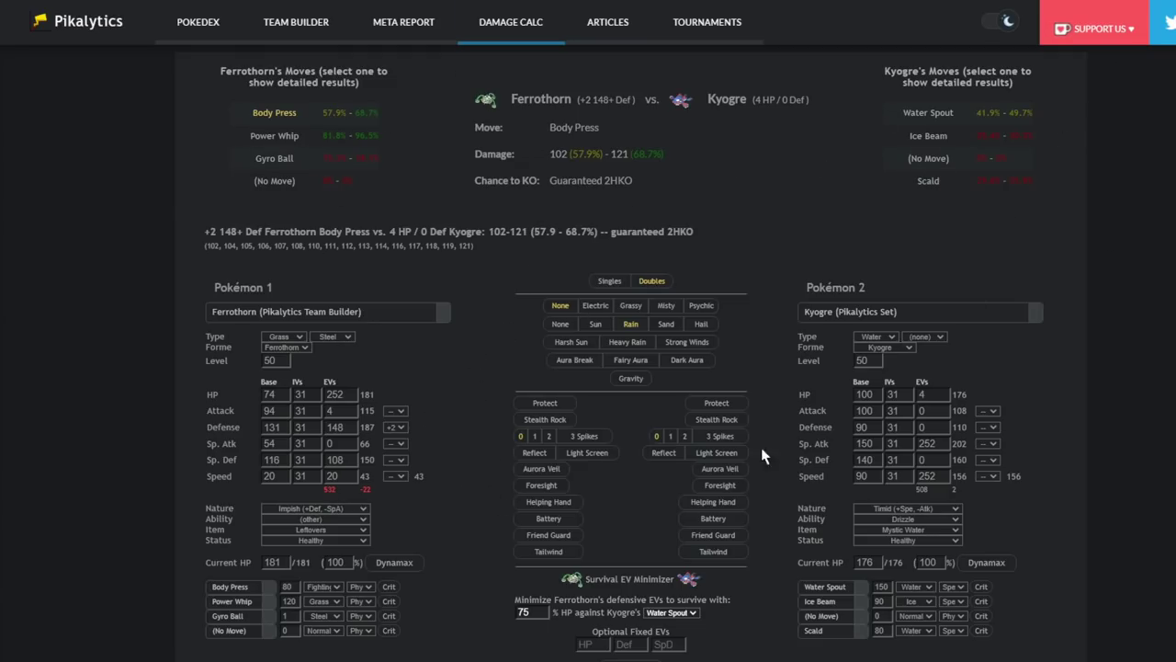
- Load Zacian's Pikalytics set as the opponent and raise Ferrothorn's Defense boost to +4
left_click(964, 312)
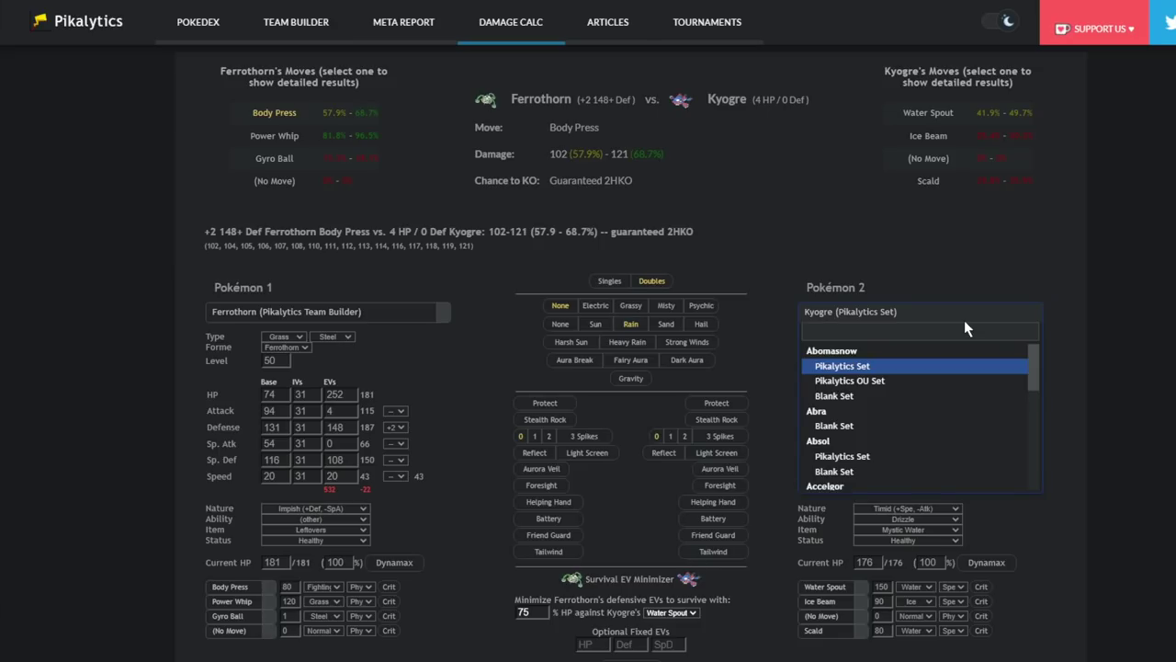
type("zac")
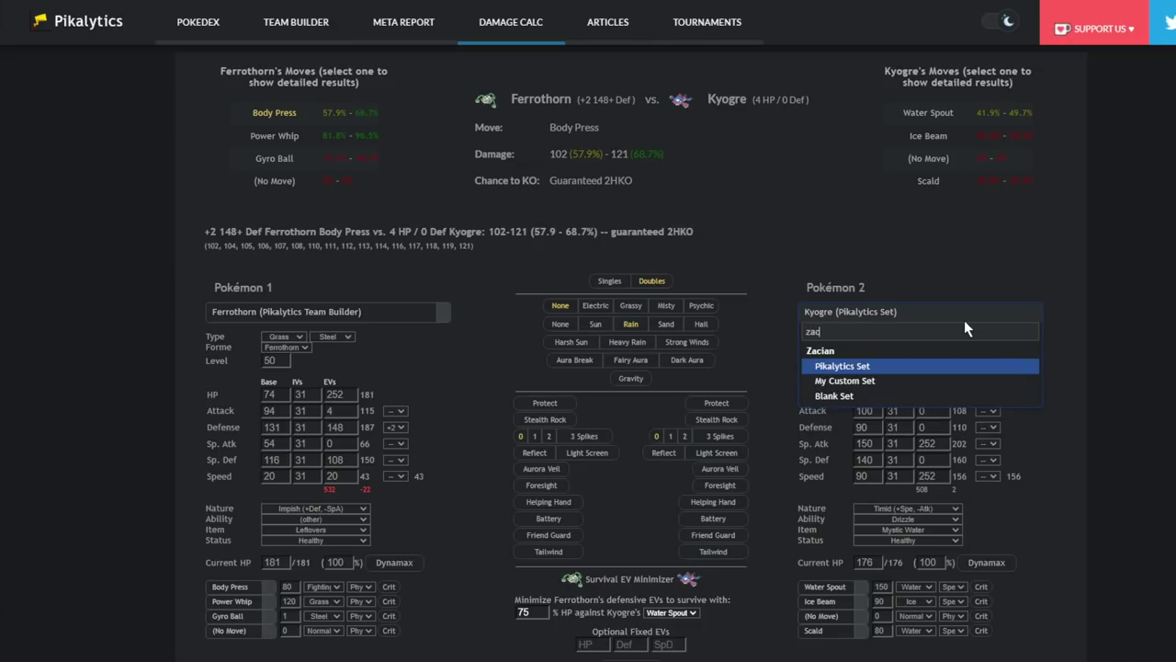
left_click(860, 367)
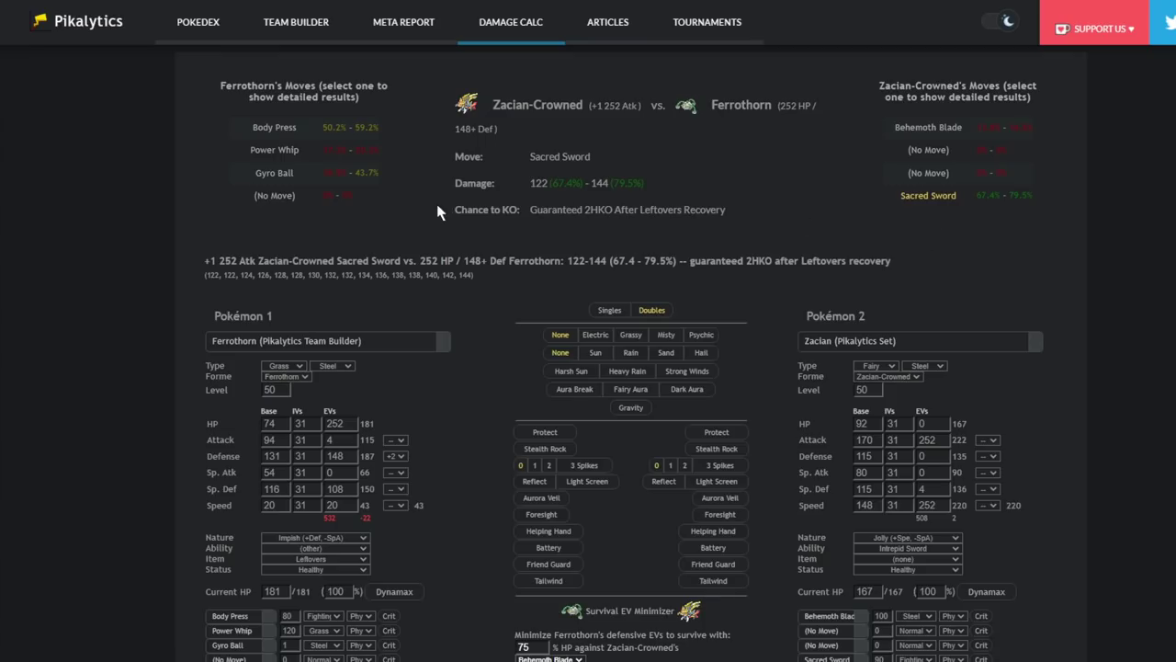
left_click(395, 455)
left_click(407, 433)
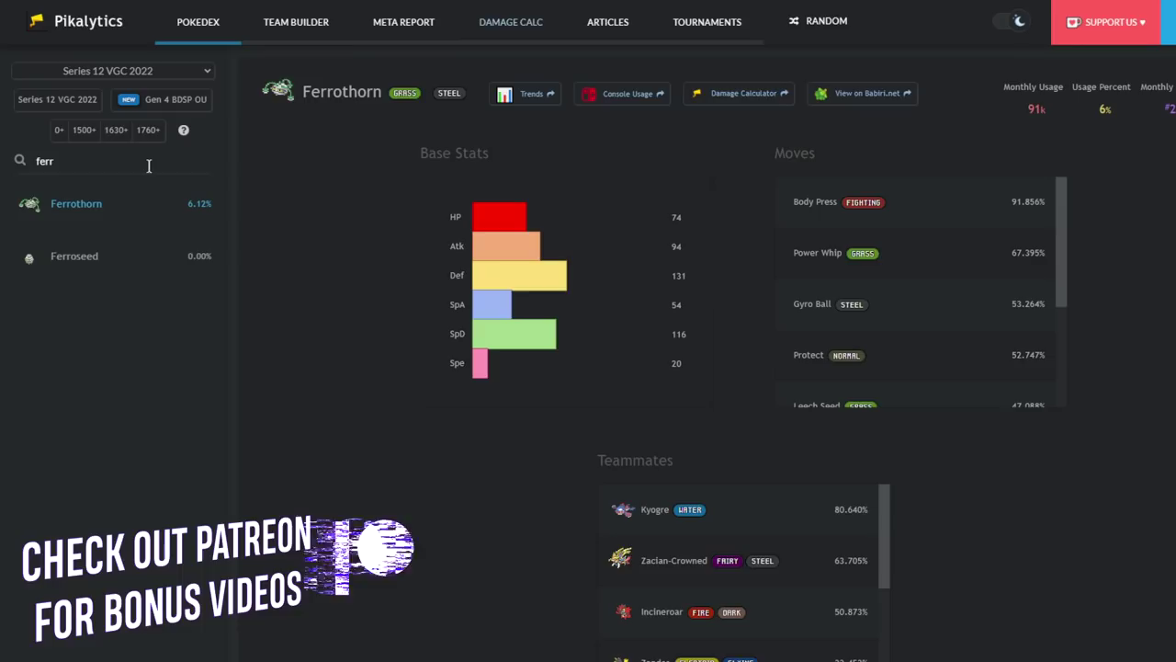
- Clear the Ferrothorn search, open Groudon's usage page and scroll through its moves list
double_click(149, 166)
key("BackSpace")
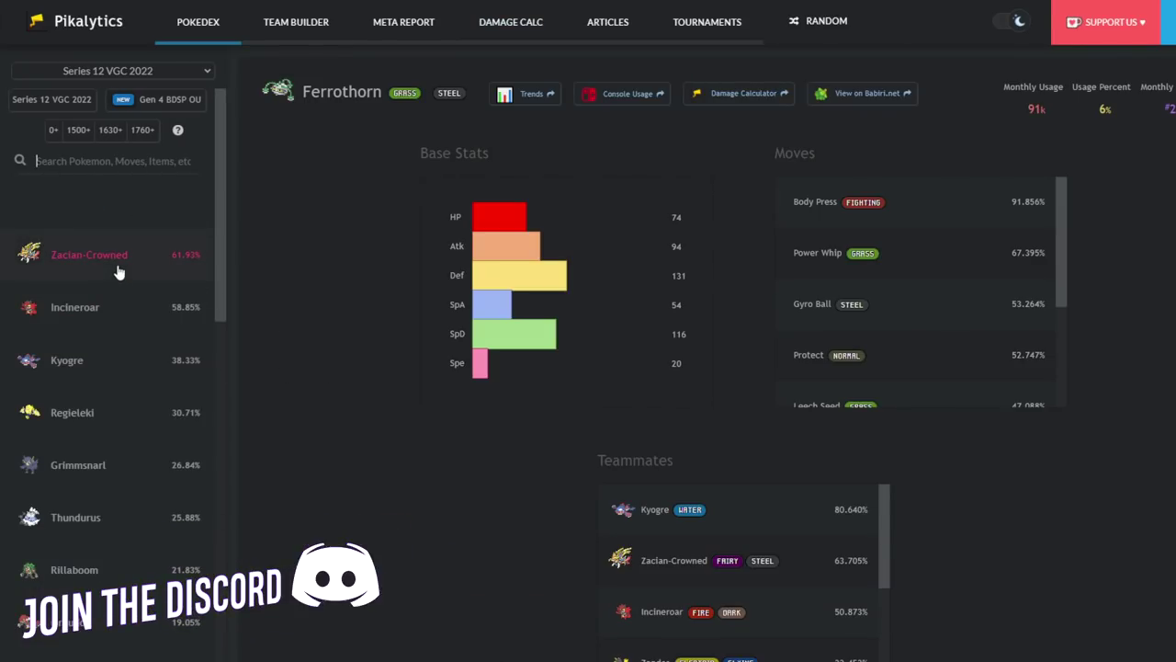
scroll(97, 370, "down", 1)
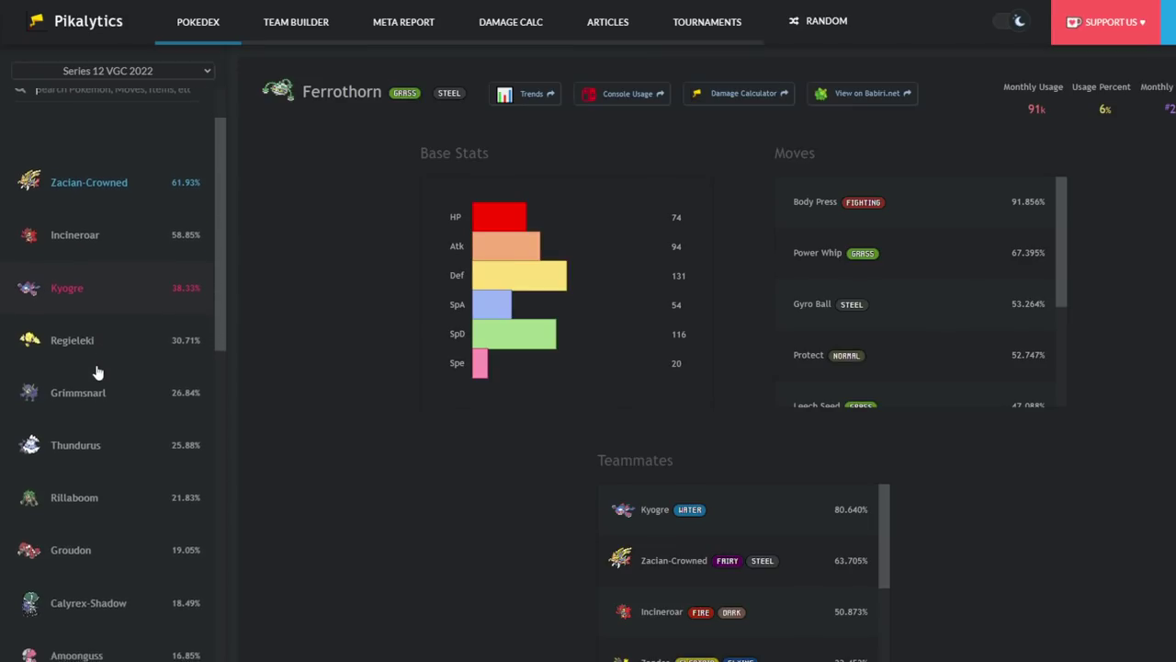
scroll(96, 414, "down", 1)
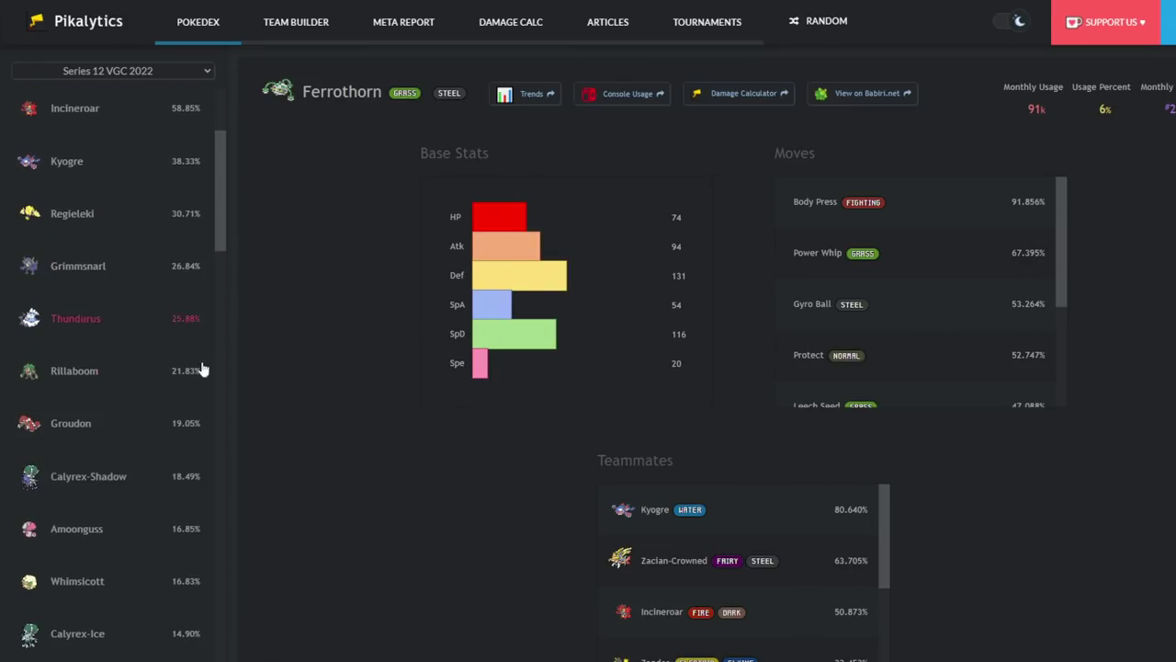
left_click(79, 436)
scroll(1010, 290, "down", 1)
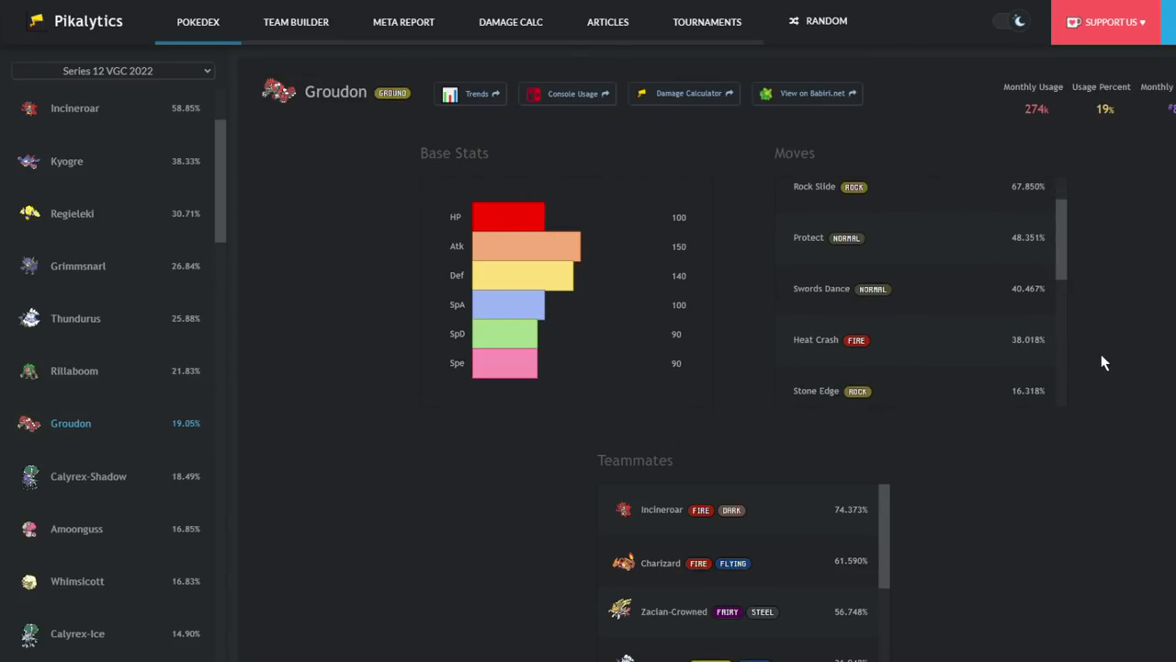
scroll(965, 355, "up", 1)
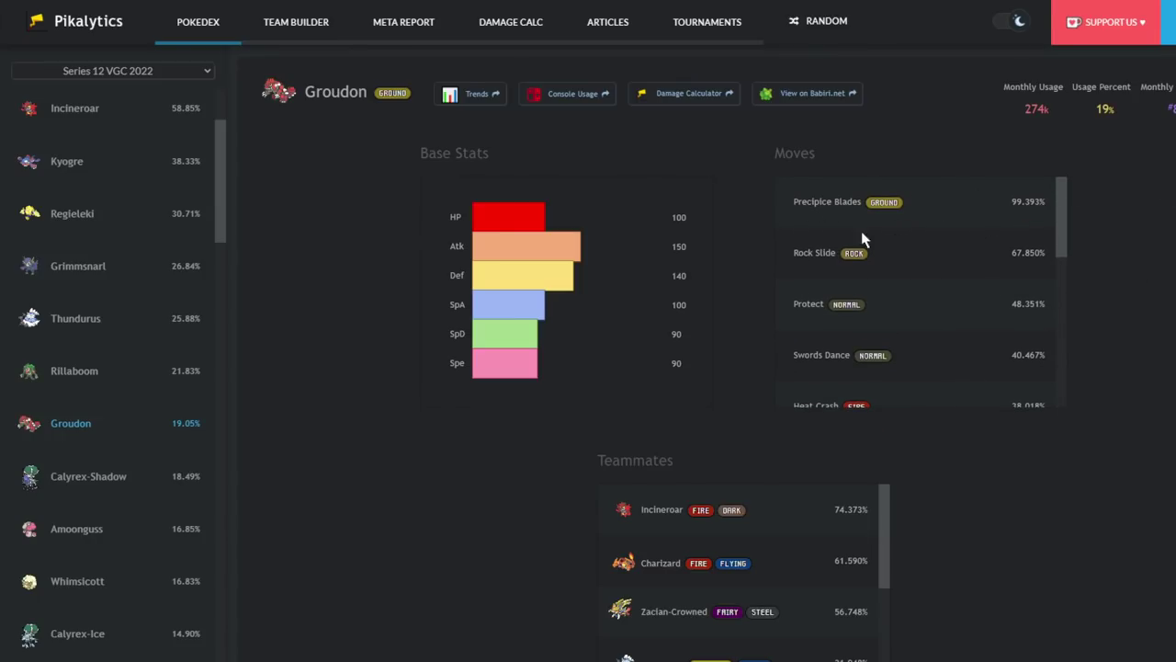
left_click_drag(1009, 254, 1020, 360)
left_click(981, 271)
scroll(1041, 322, "down", 5)
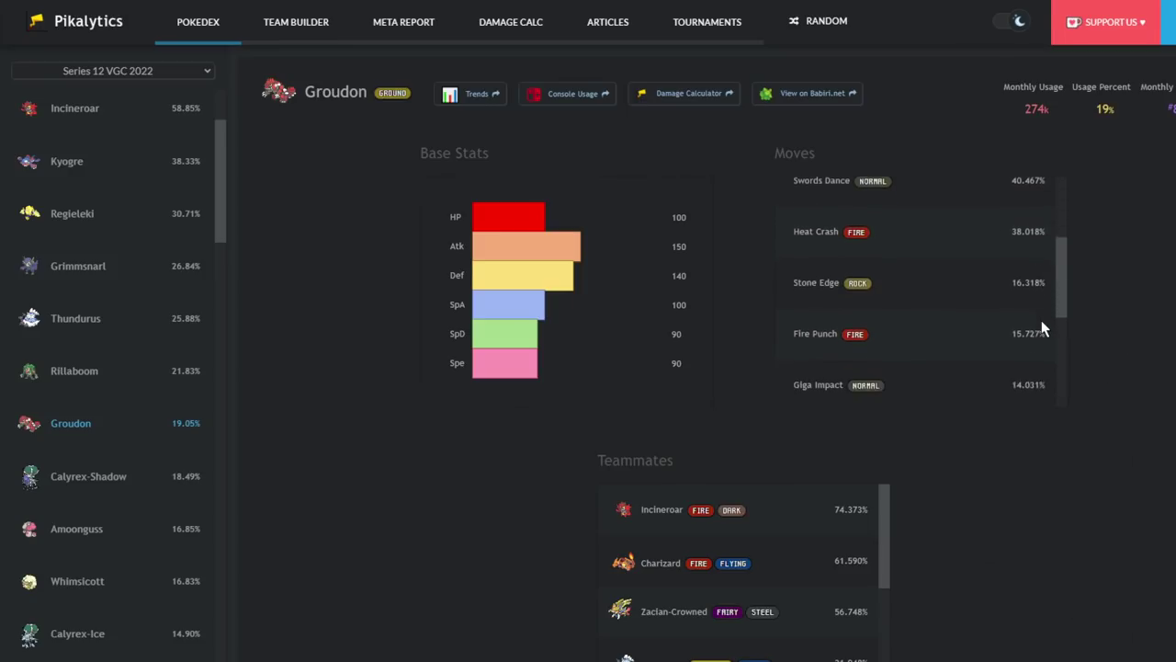
scroll(1041, 327, "up", 5)
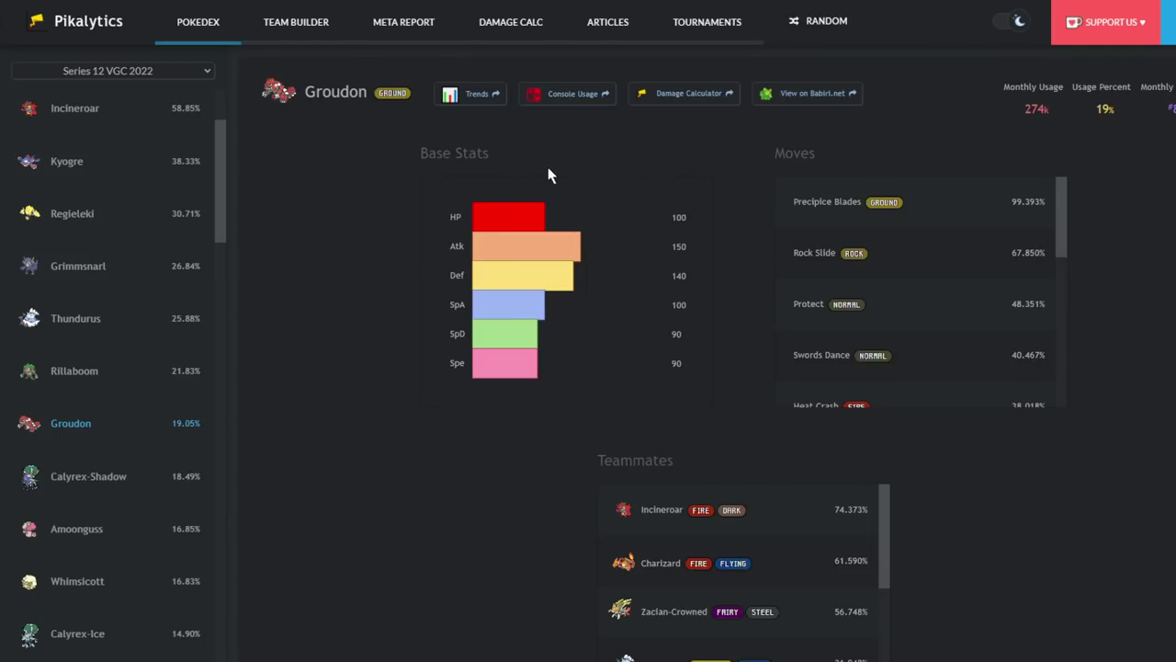
scroll(542, 505, "down", 1)
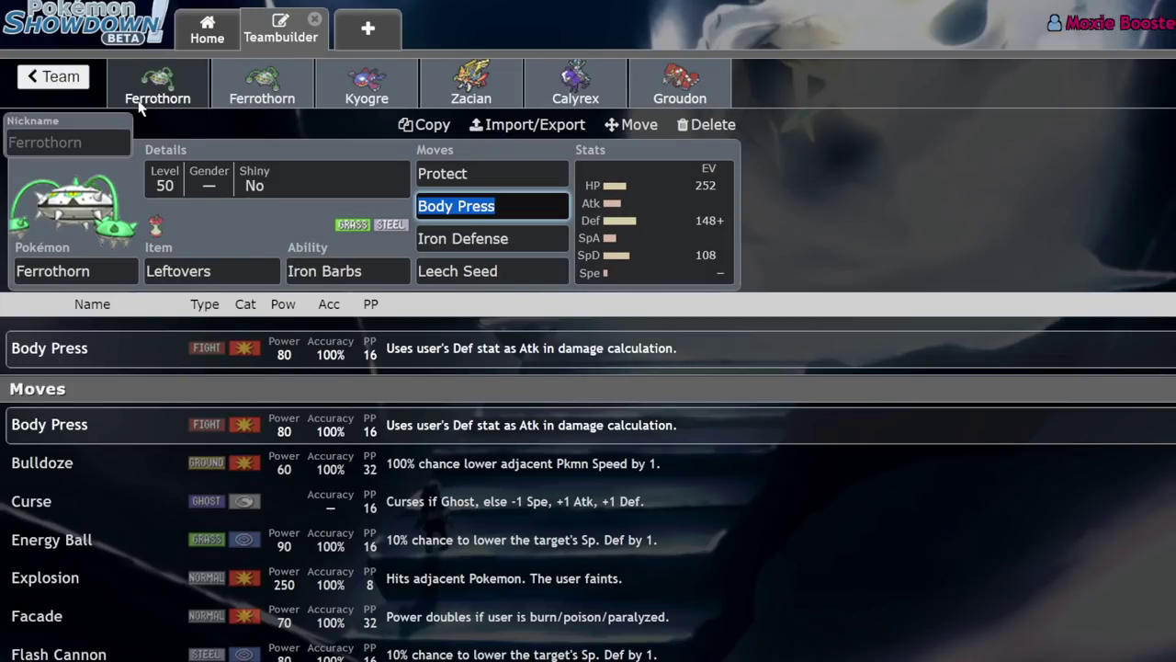
left_click(367, 87)
- Go back to Groudon's Pokédex page and scroll the most-used Pokémon ranking
left_click(722, 245)
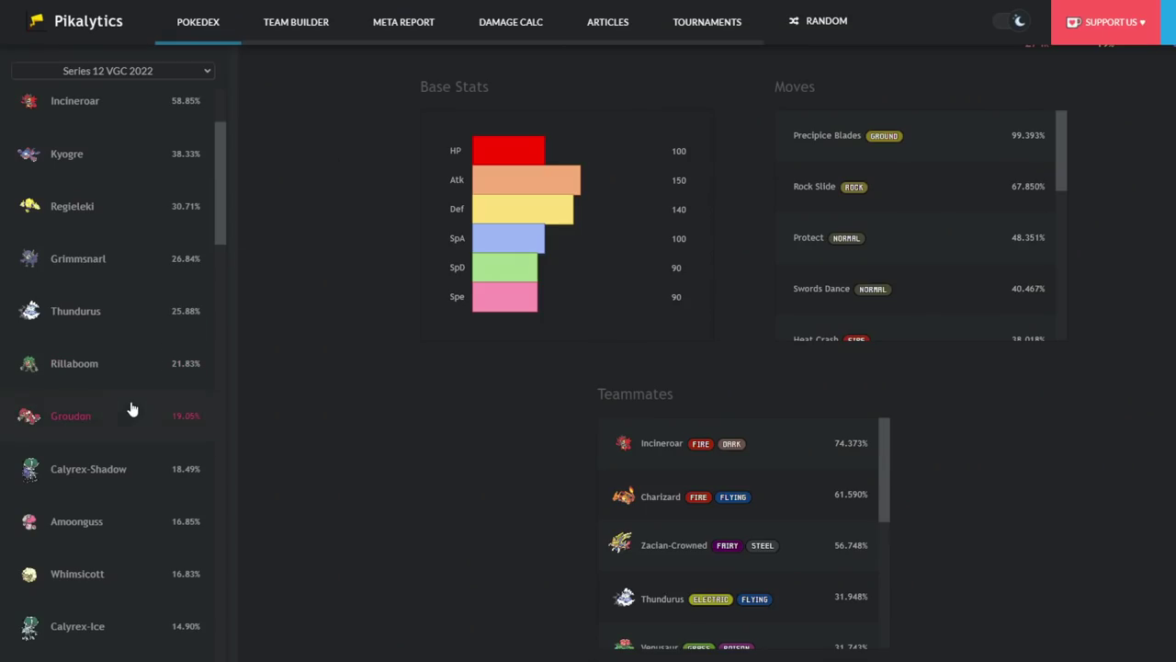
scroll(124, 431, "down", 2)
scroll(124, 431, "up", 5)
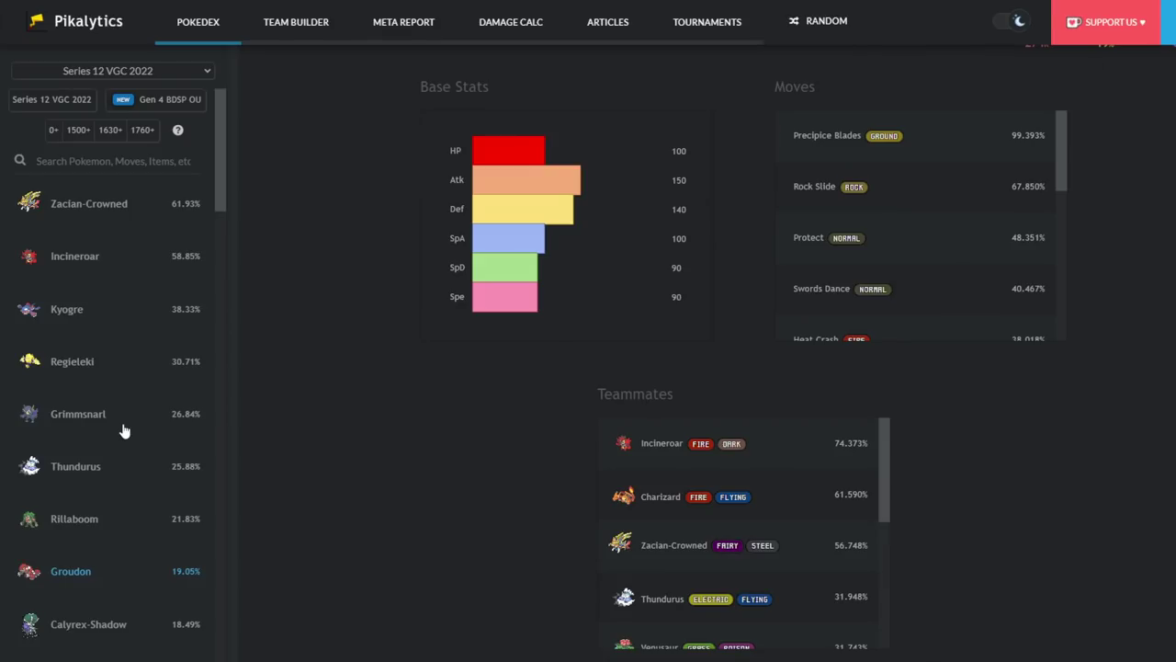
scroll(124, 428, "down", 2)
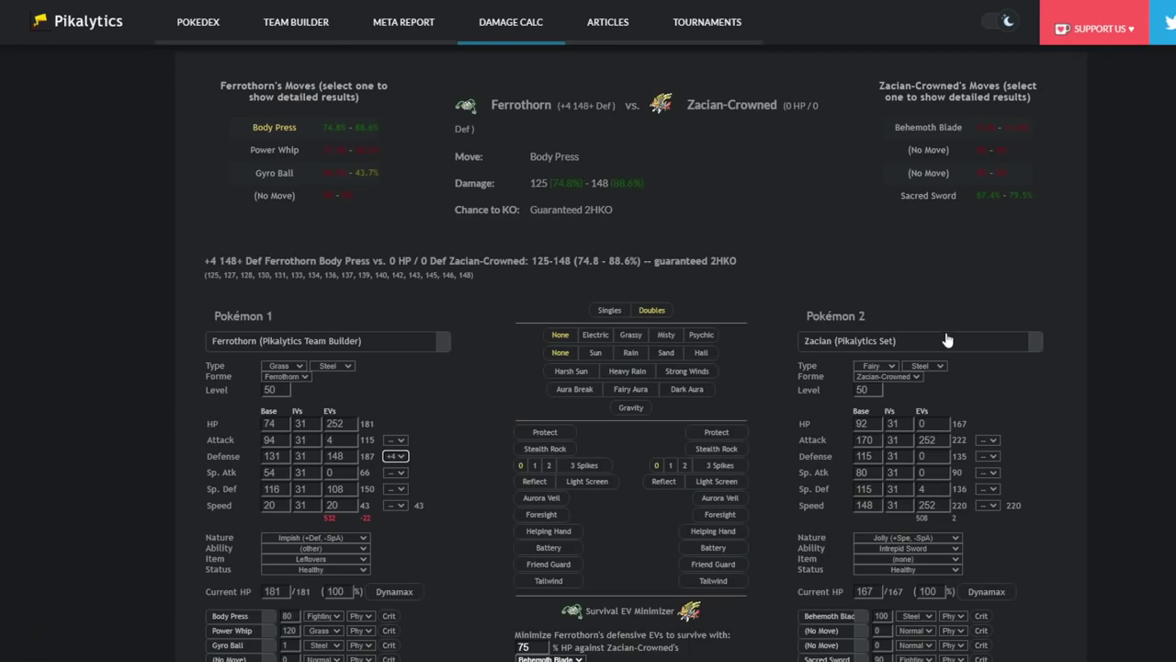
- Load Calyrex-Shadow's set as the opponent without its Life Orb and view Astral Barrage damage
left_click(937, 340)
type("cal")
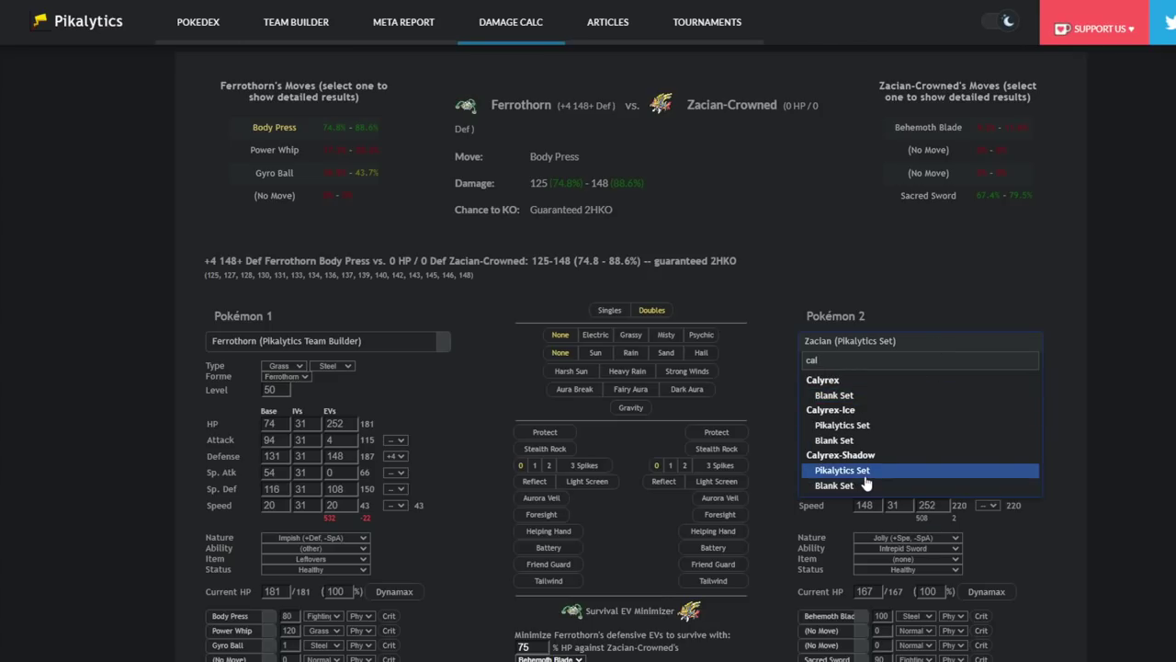
left_click(977, 473)
left_click(907, 549)
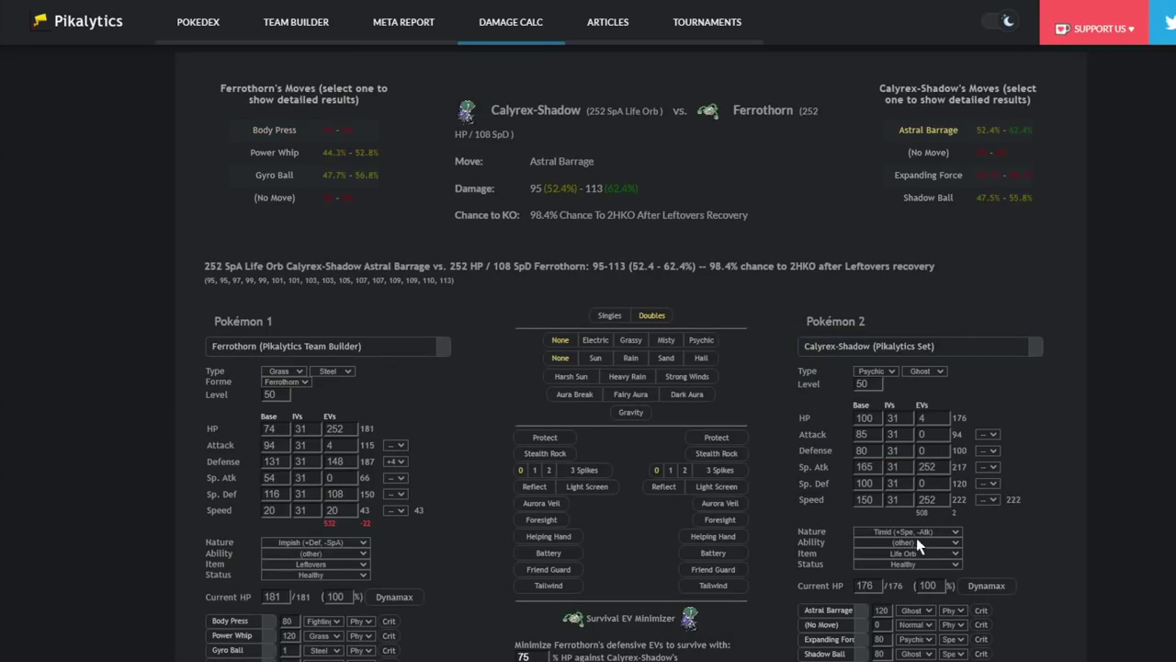
key("Home")
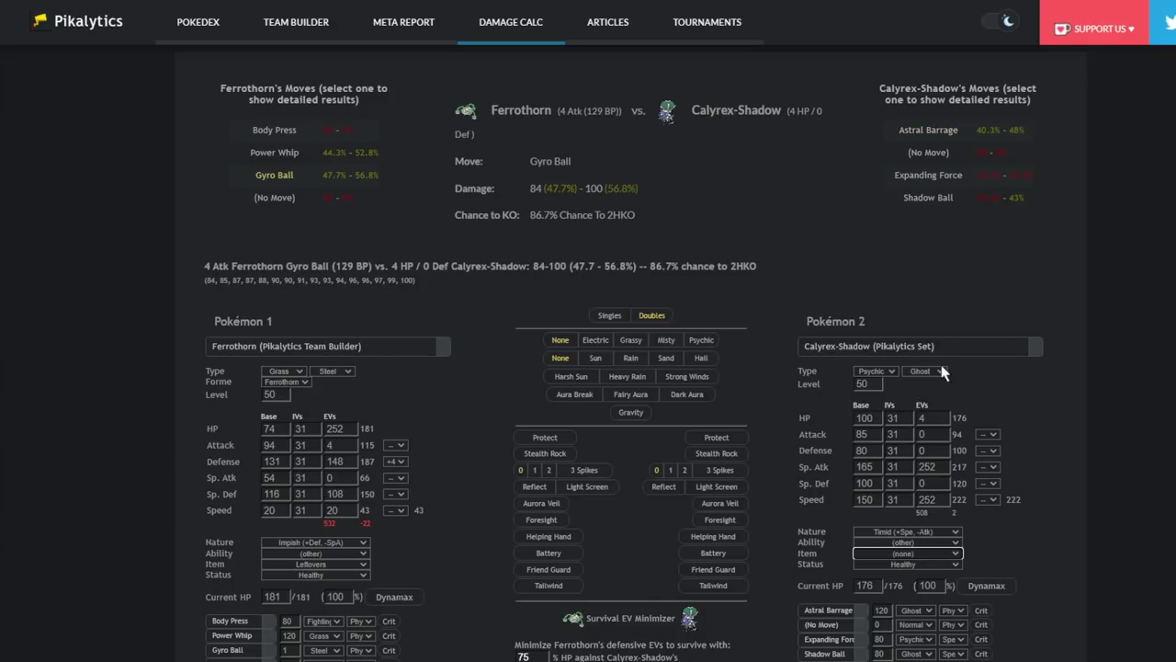
left_click(930, 131)
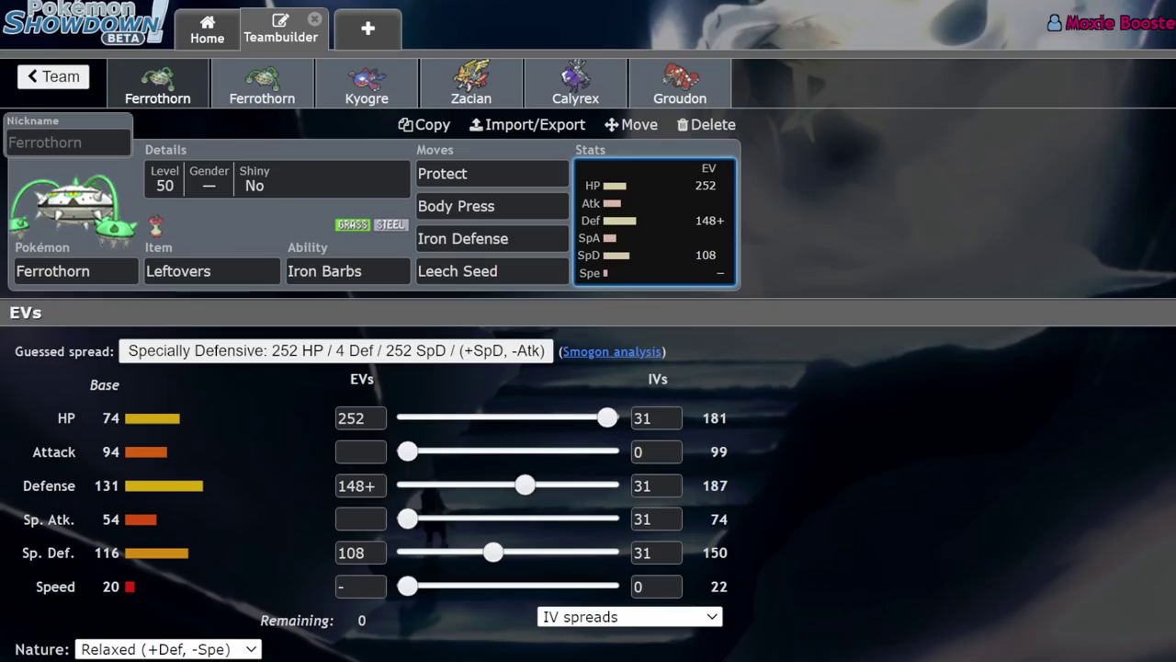
- Replace Ferrothorn's Leech Seed with Gyro Ball and show its damage on Calyrex-Shadow
left_click(492, 271)
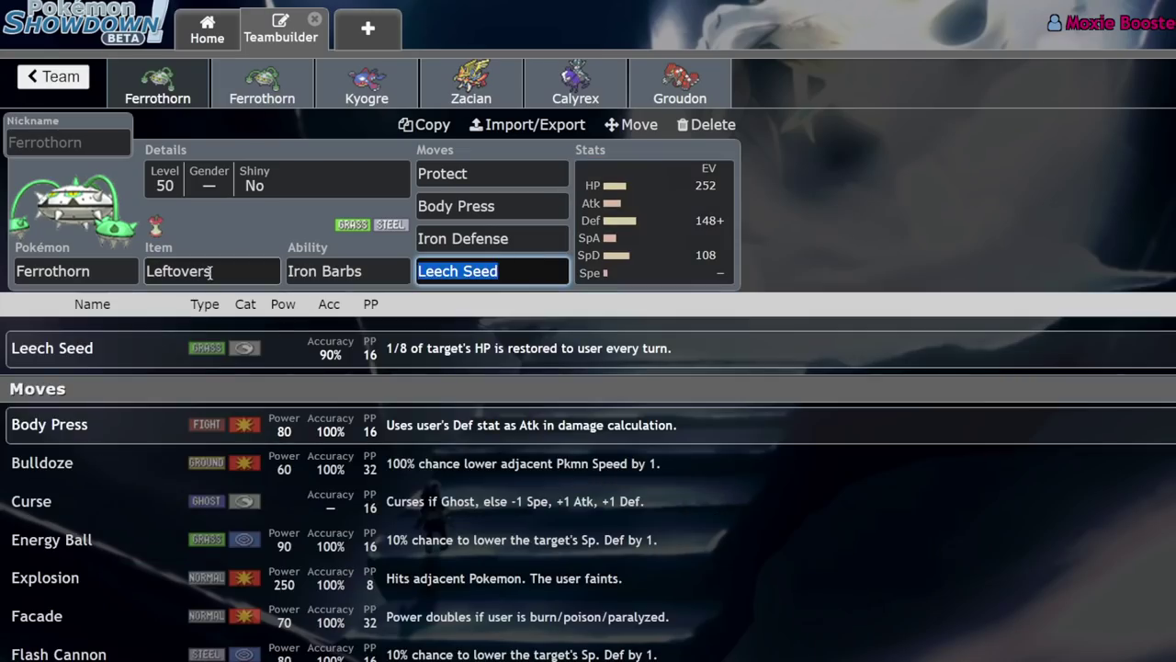
type("gyro")
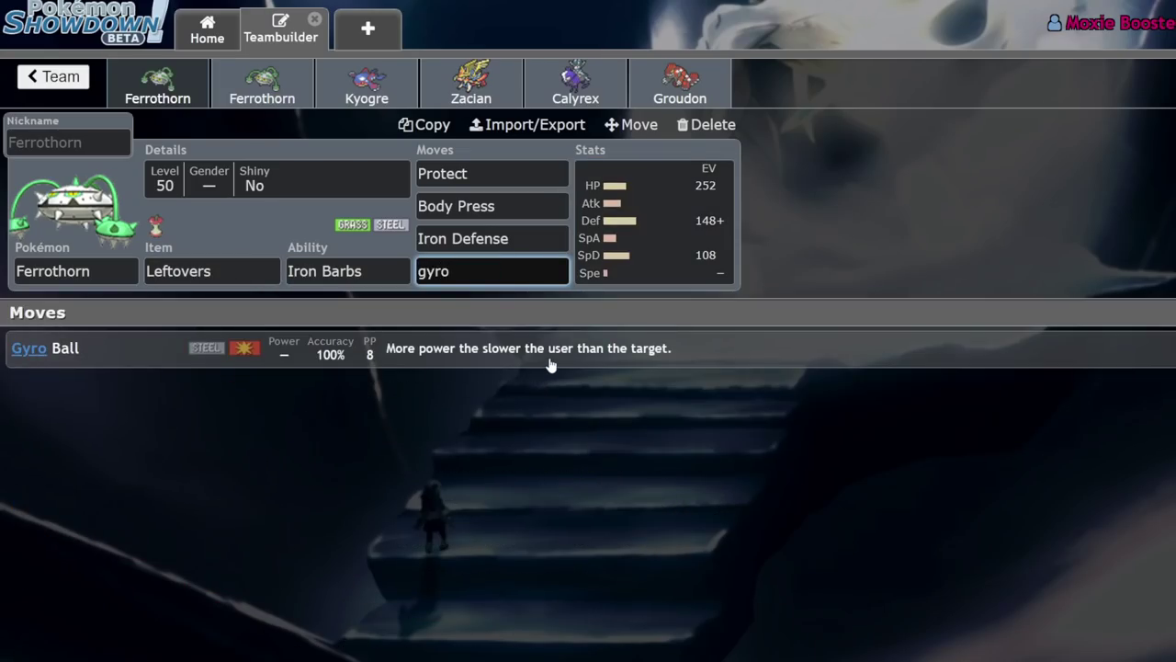
key("Return")
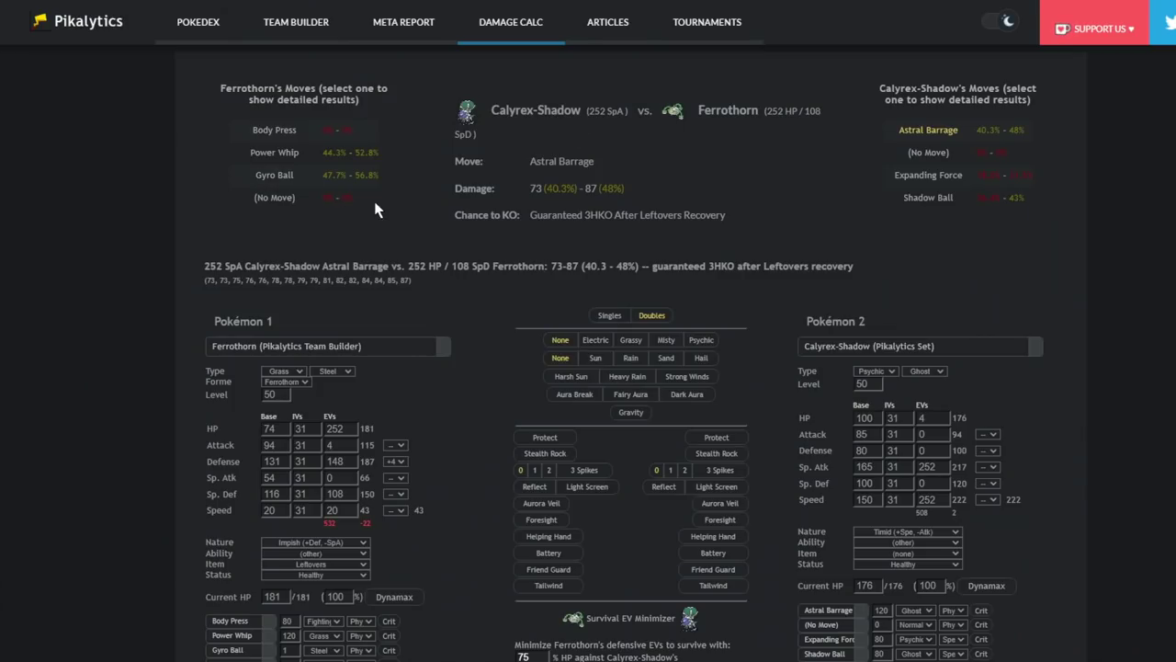
left_click(278, 180)
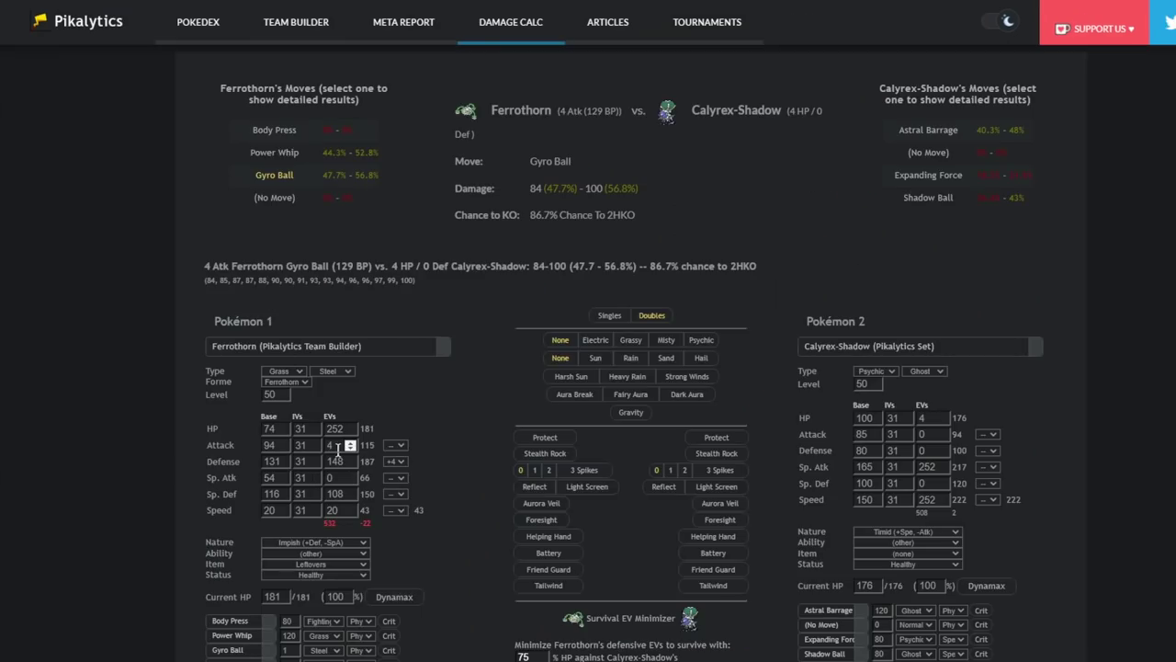
- Change Ferrothorn's Attack EVs to 0 to recalculate Gyro Ball against Calyrex-Shadow
key("BackSpace")
type("0")
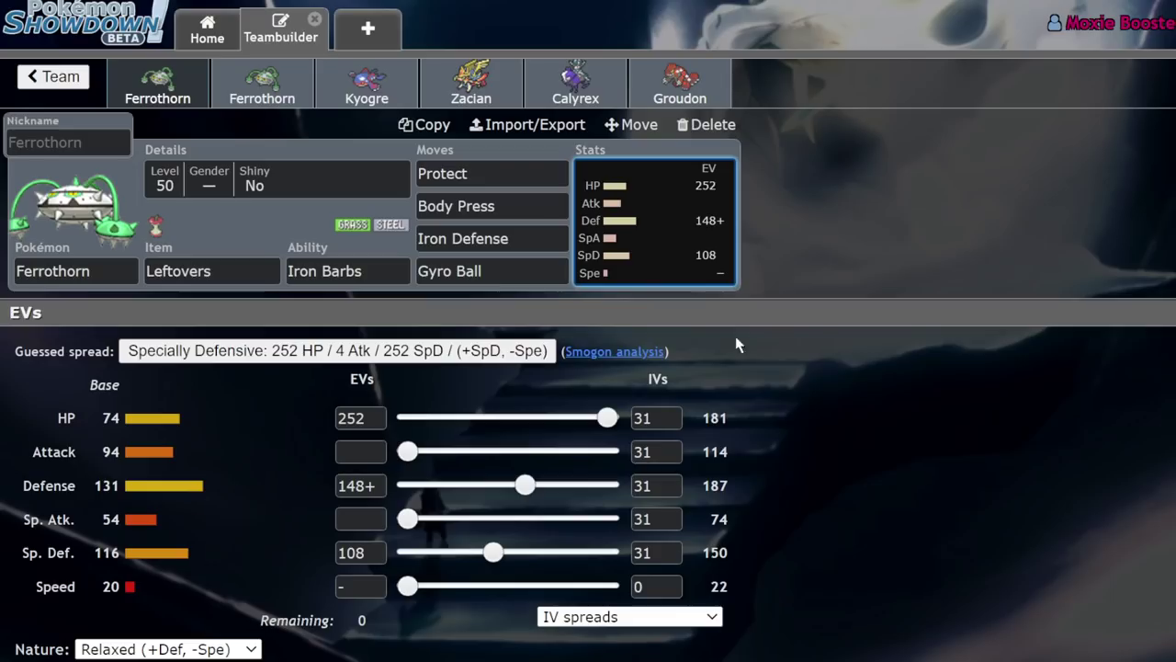
- Review the second Ferrothorn set's Assault Vest item and 252 HP / 220 Atk / 36 Def spread
left_click(257, 89)
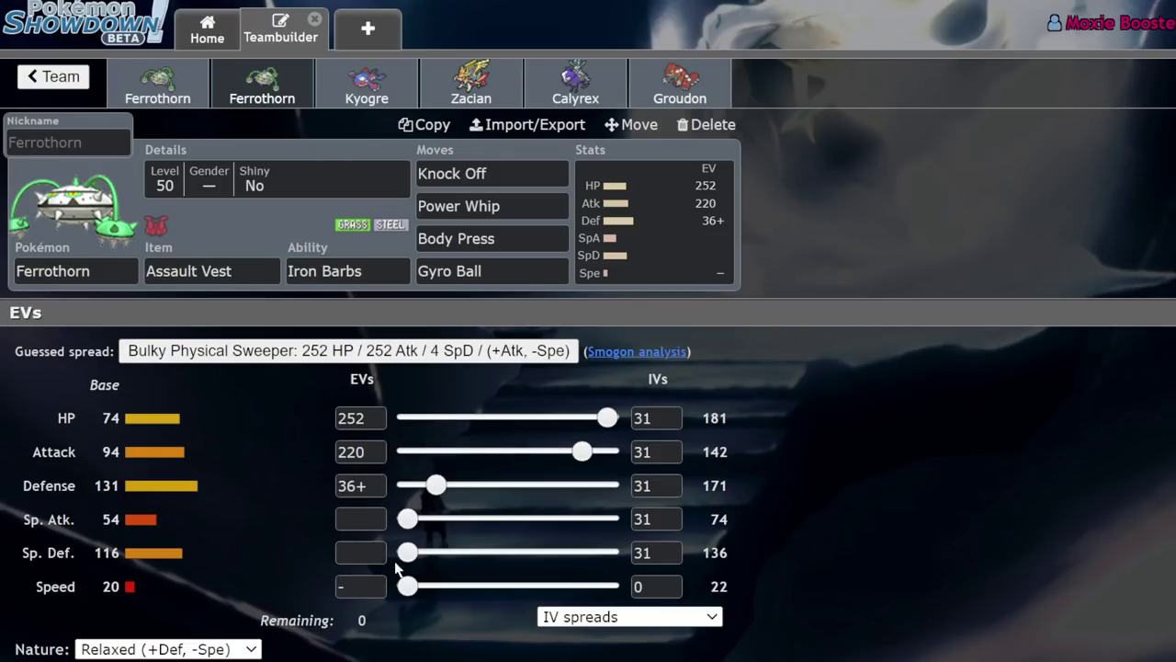
left_click(262, 272)
left_click(679, 239)
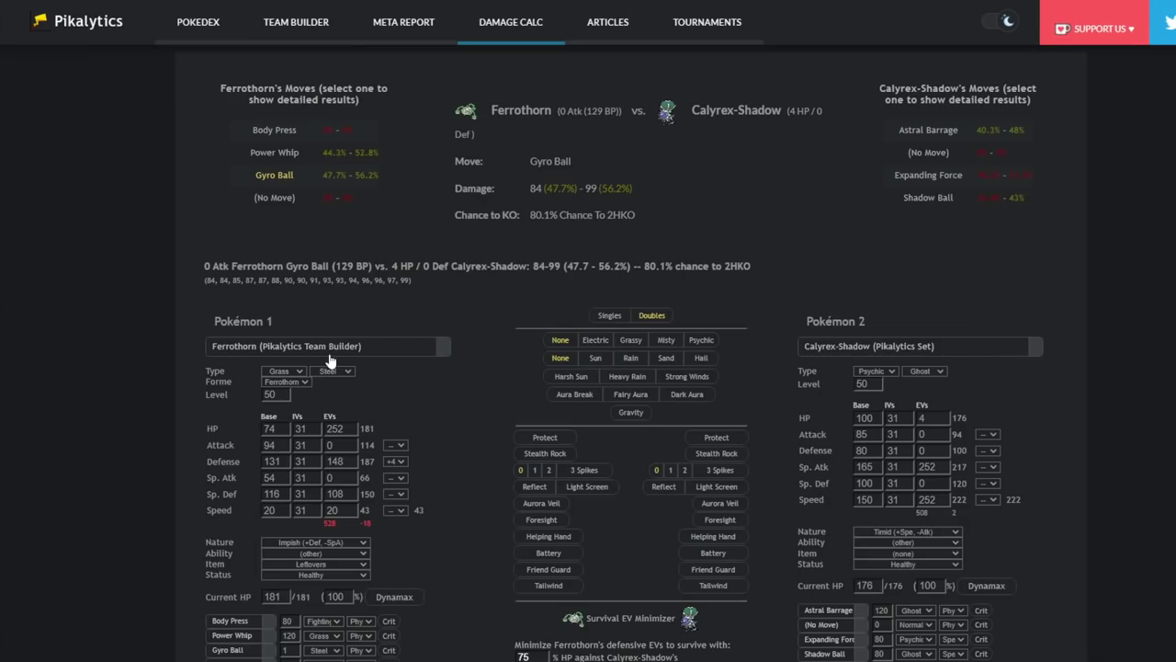
- Load the blank Ferrothorn set with 252 HP / 220 Atk / 36 Def EVs and Relaxed nature
left_click(329, 357)
type("ferr")
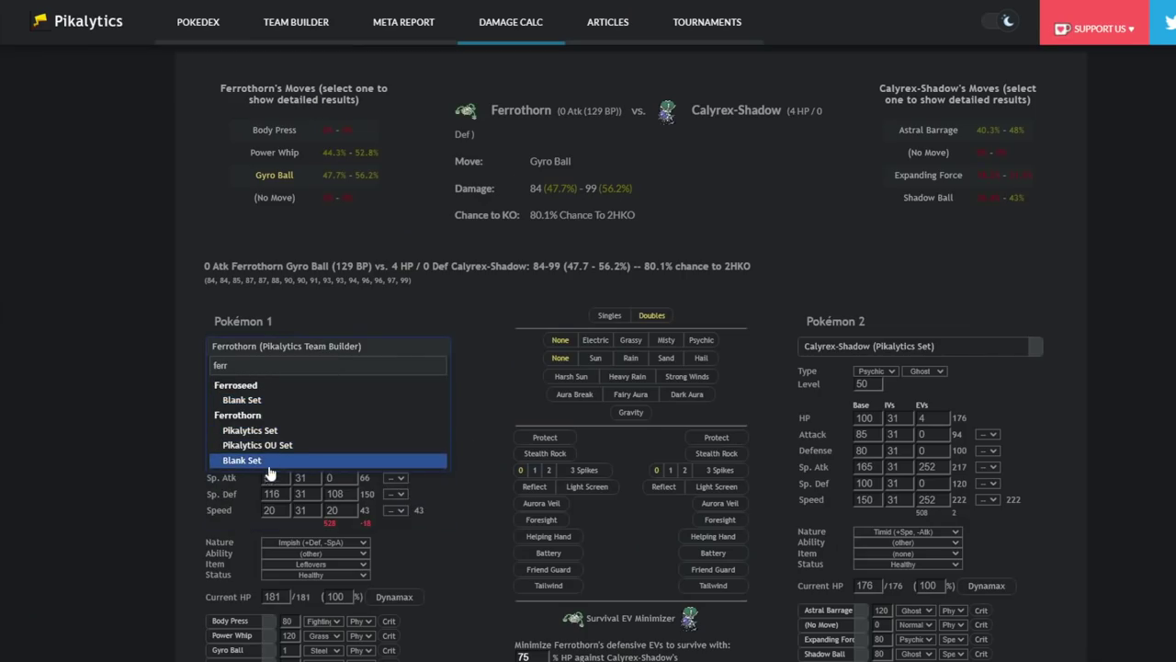
left_click(268, 461)
left_click(341, 399)
type("252")
key("Tab")
type("22")
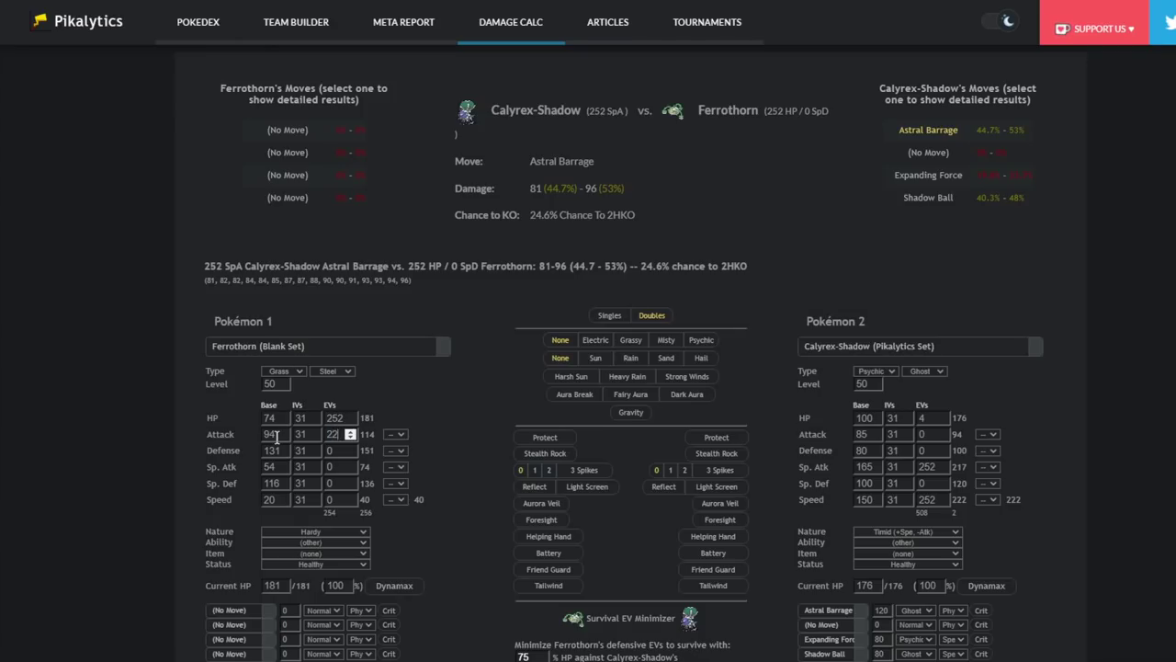
type("0")
key("Tab")
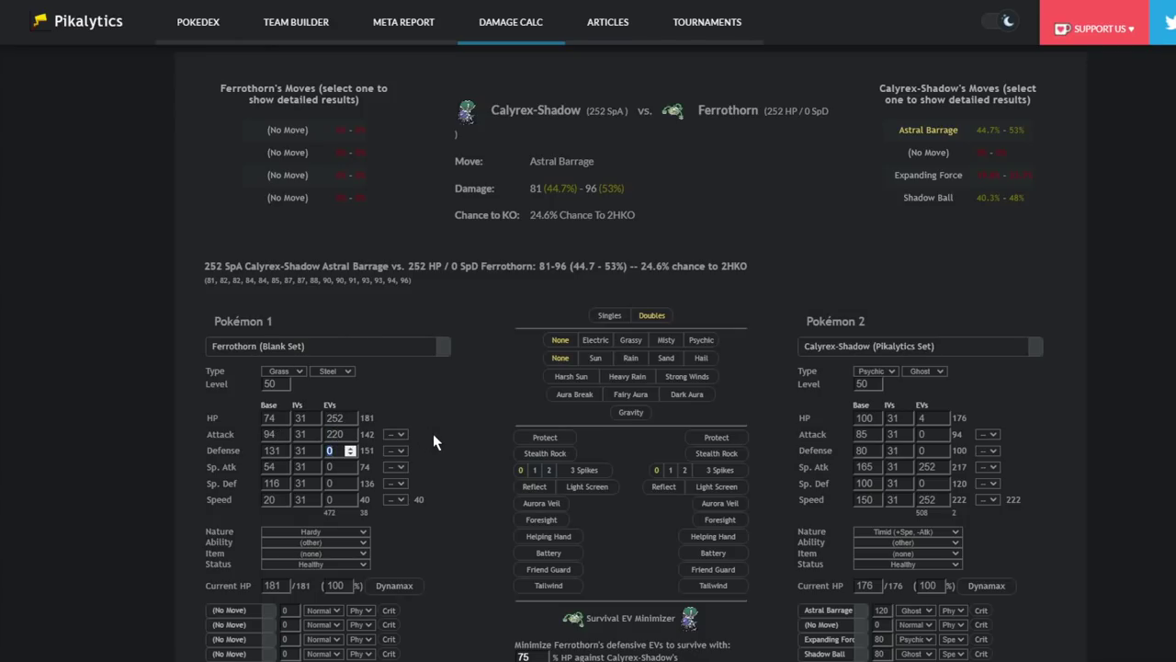
type("36")
left_click(324, 531)
key("r")
key("r")
scroll(331, 531, "down", 2)
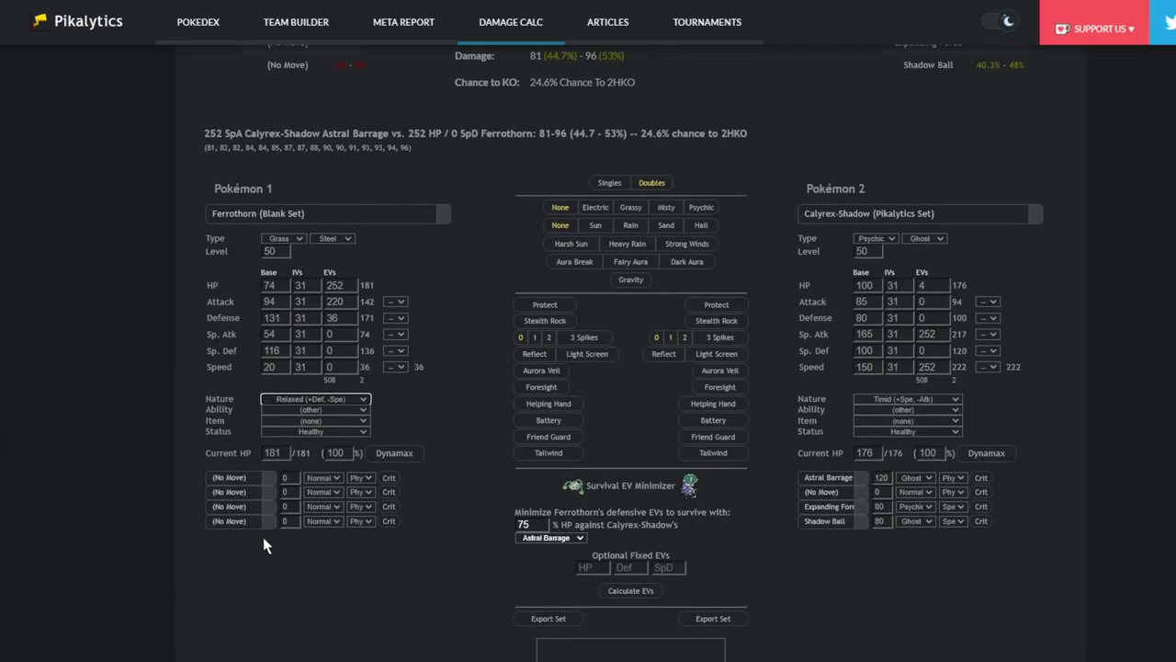
- Set Knock Off and Power Whip as Ferrothorn's first two moves
left_click(235, 482)
type("kno")
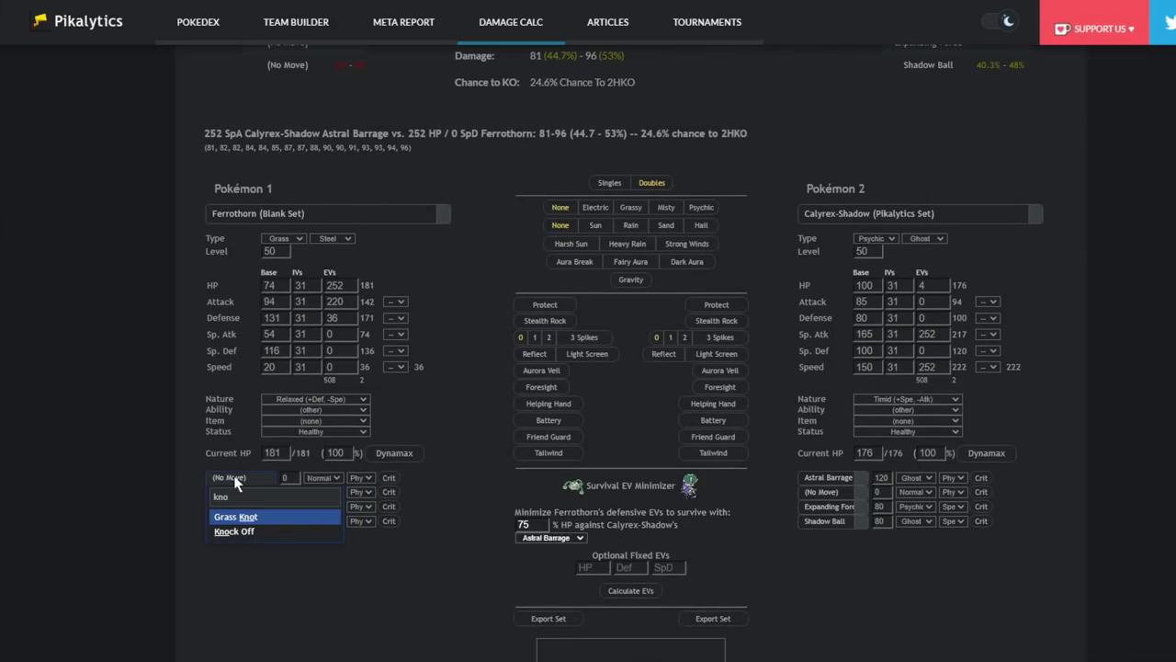
key("Down")
key("Return")
left_click(235, 488)
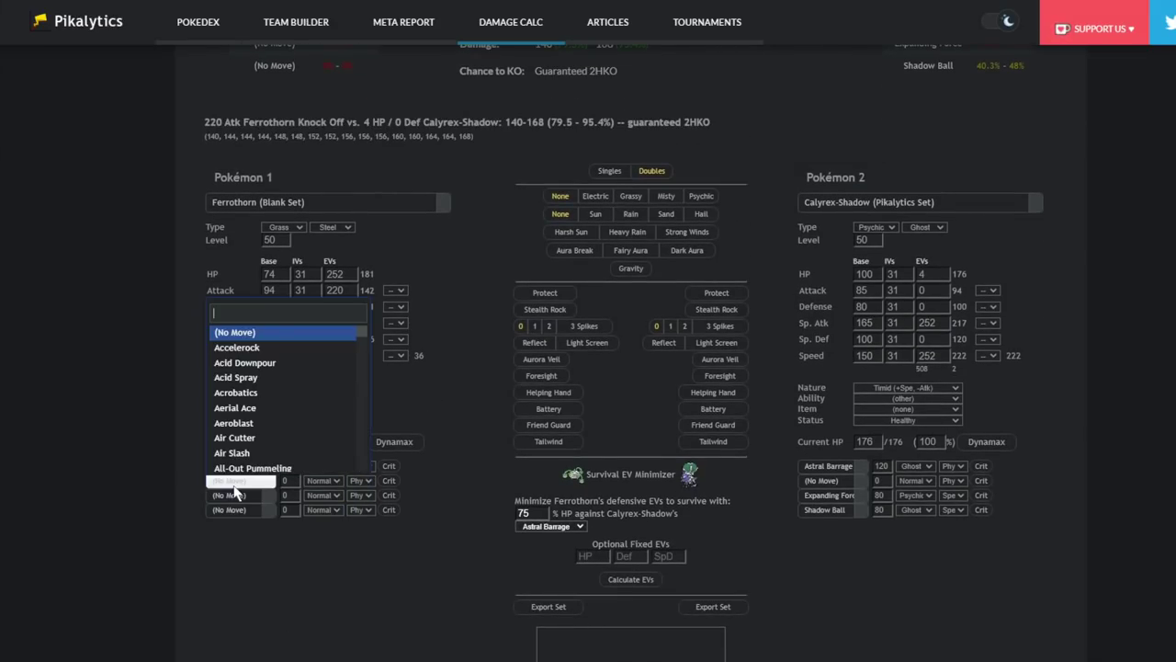
type("power w")
key("Down")
key("Return")
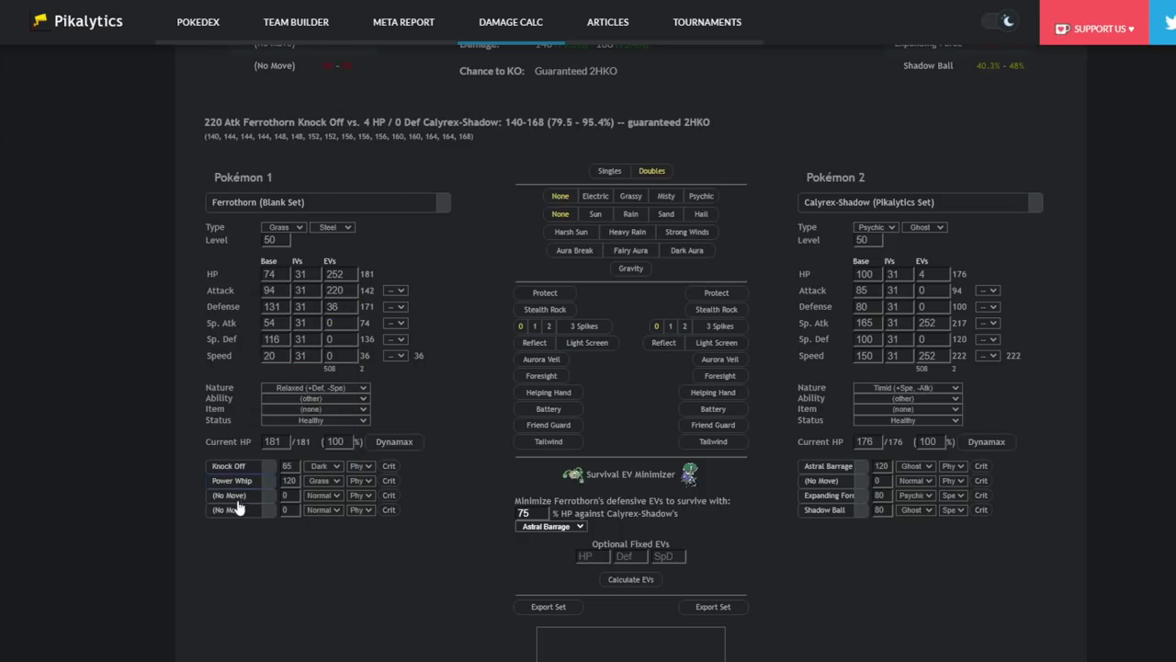
- Add Body Press and Gyro Ball as the third and fourth moves
left_click(230, 496)
type("body")
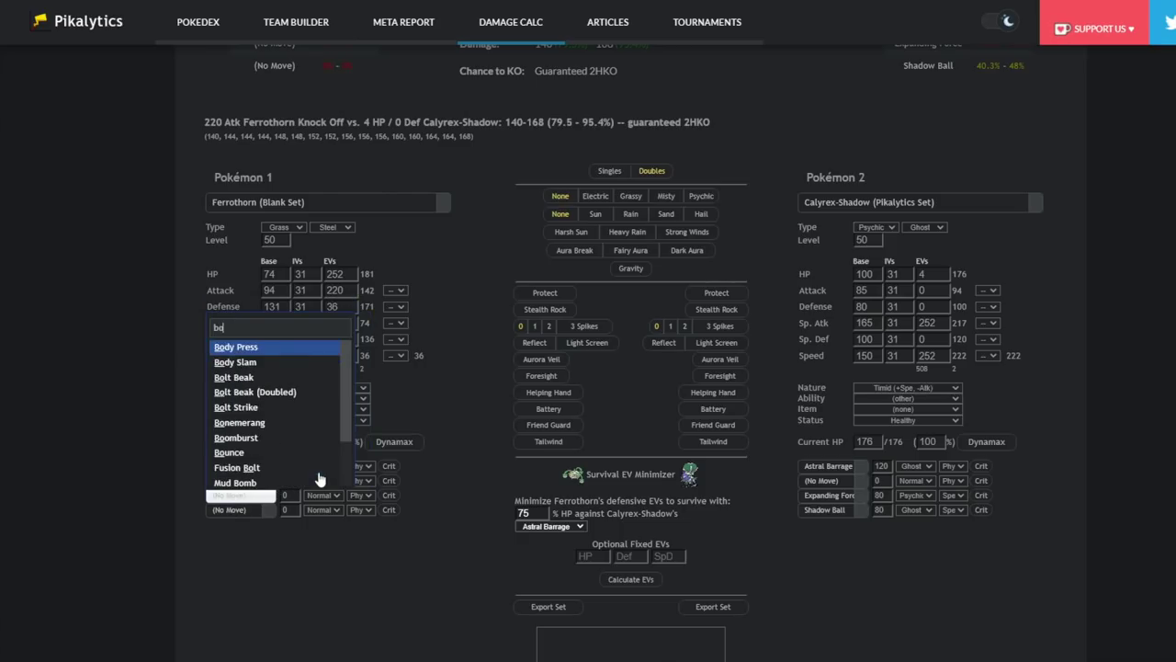
key("Down")
key("Return")
left_click(241, 513)
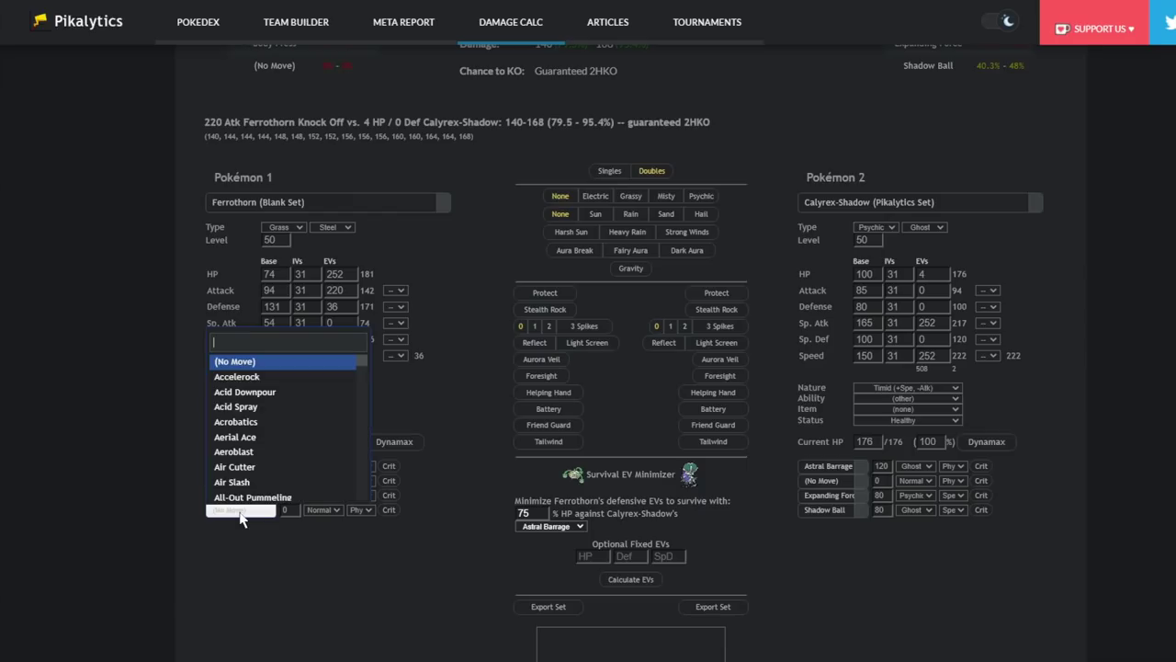
type("gyr")
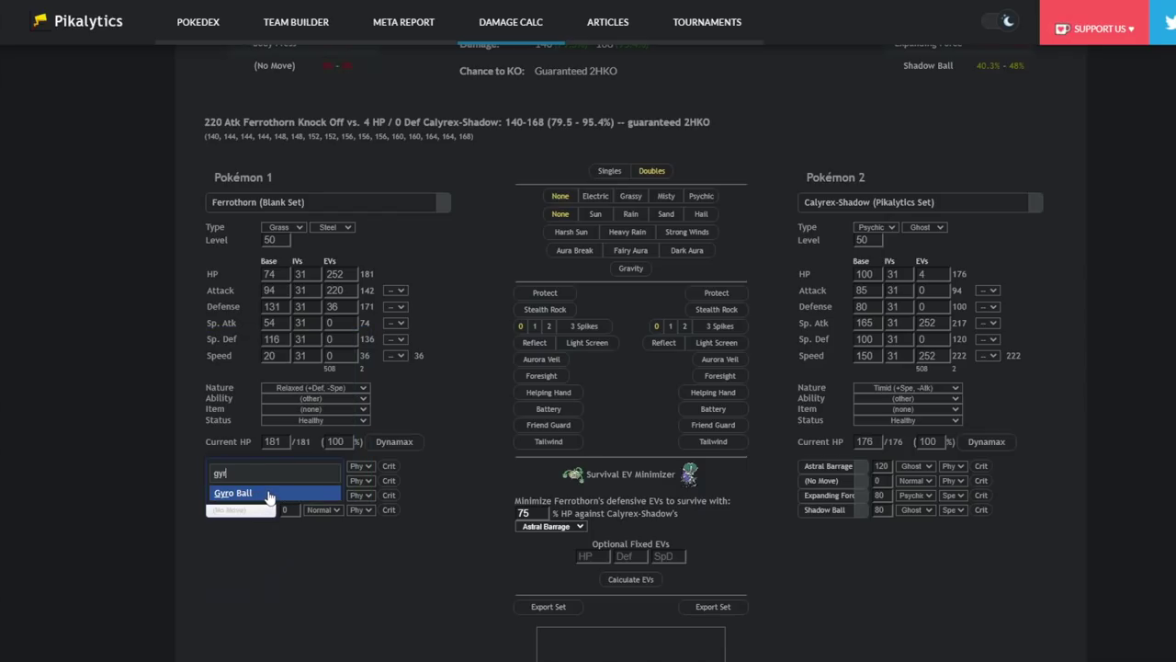
left_click(267, 494)
scroll(472, 362, "up", 2)
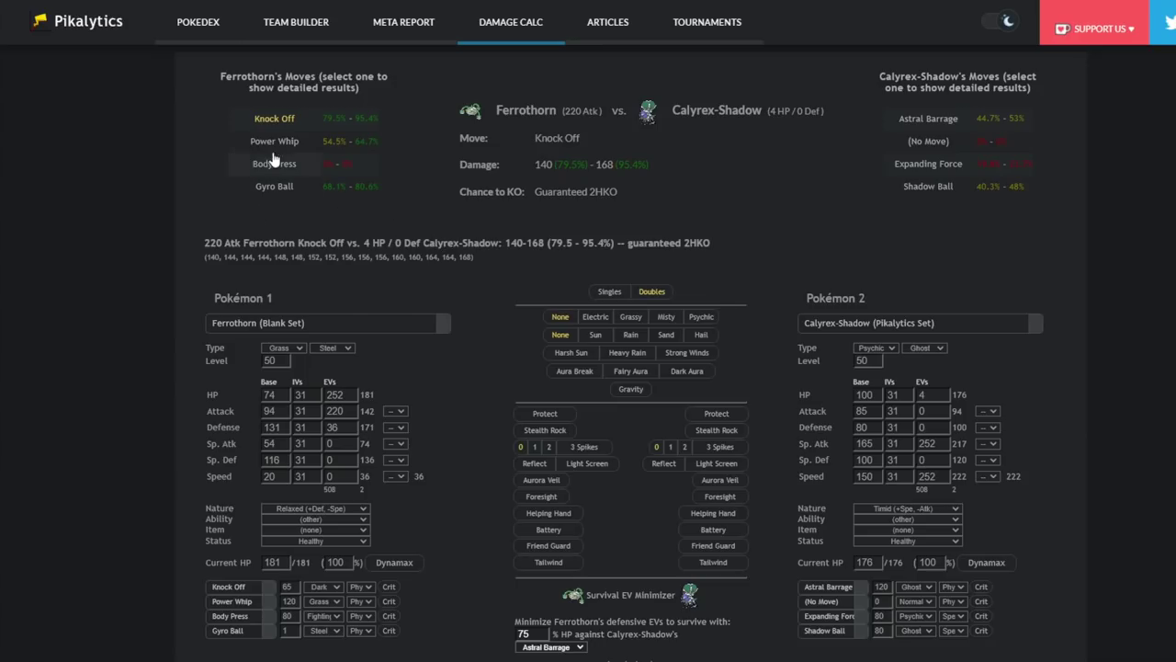
- Toggle Calyrex-Shadow's Dynamax on and off, then give it a Life Orb
left_click(859, 327)
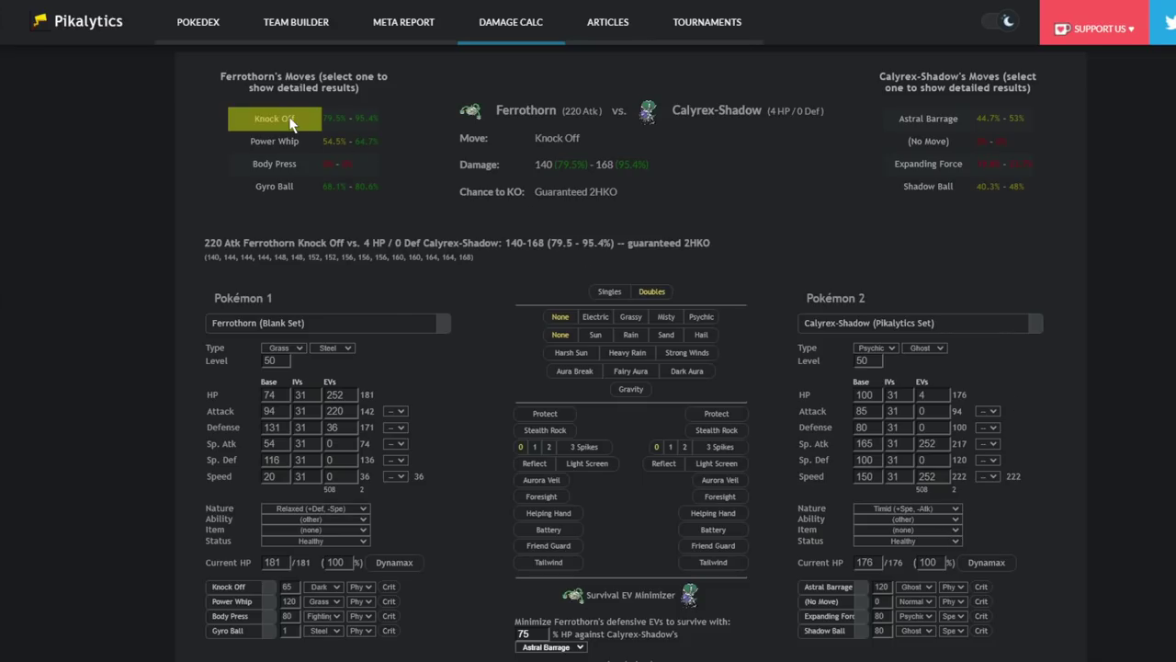
left_click(993, 561)
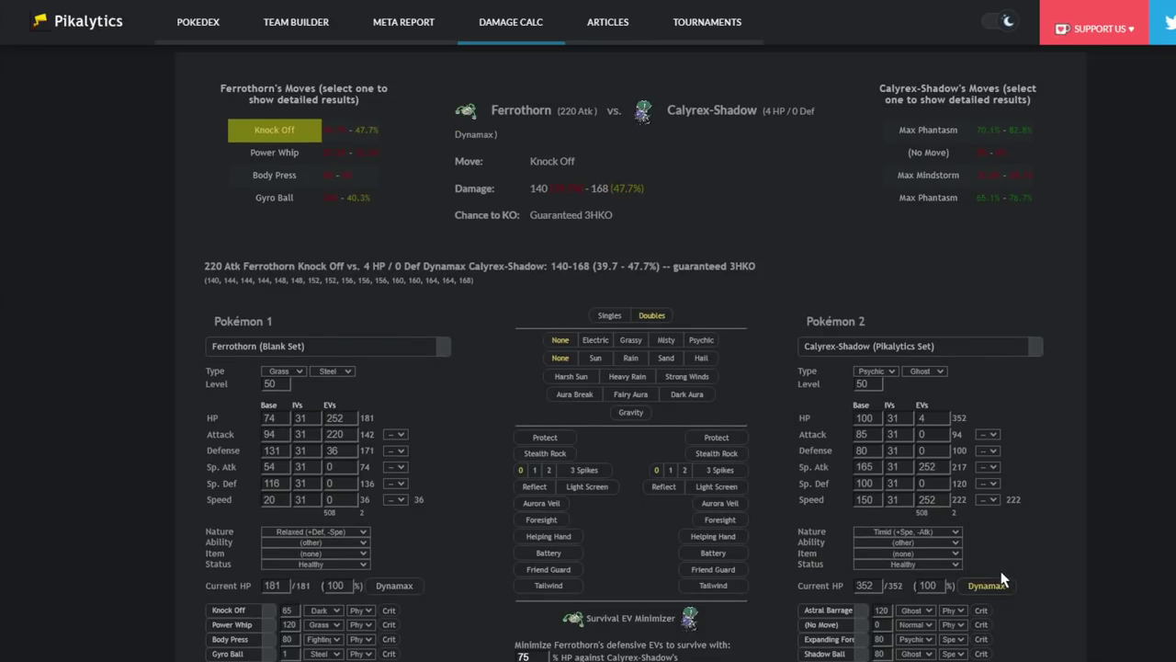
left_click(998, 579)
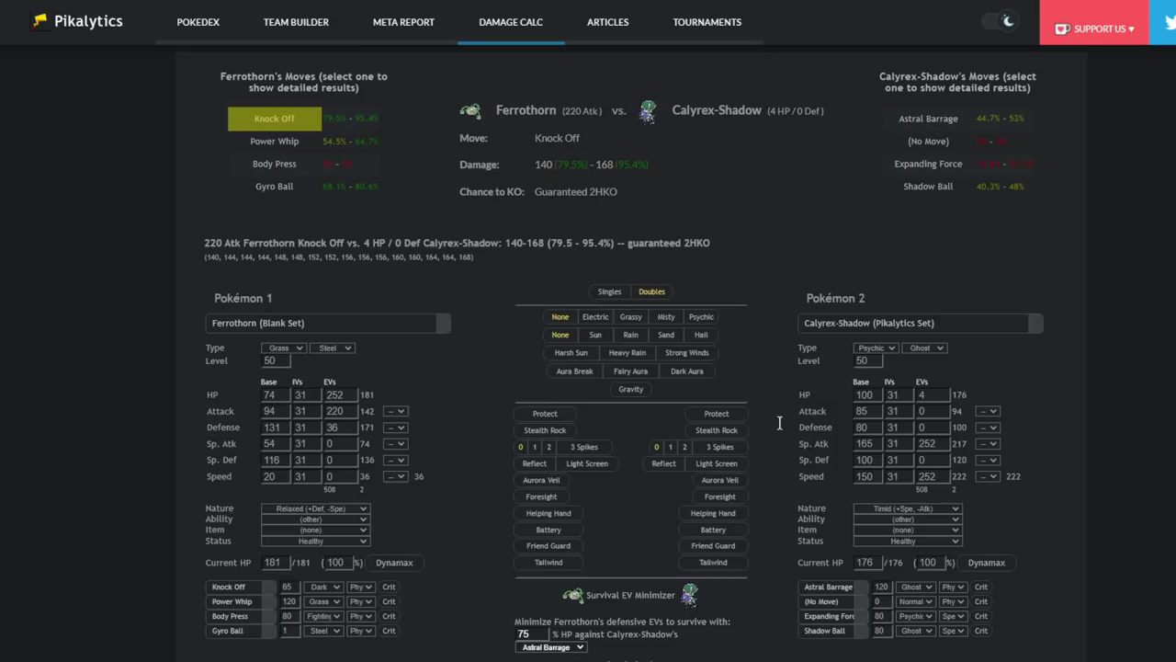
left_click(911, 515)
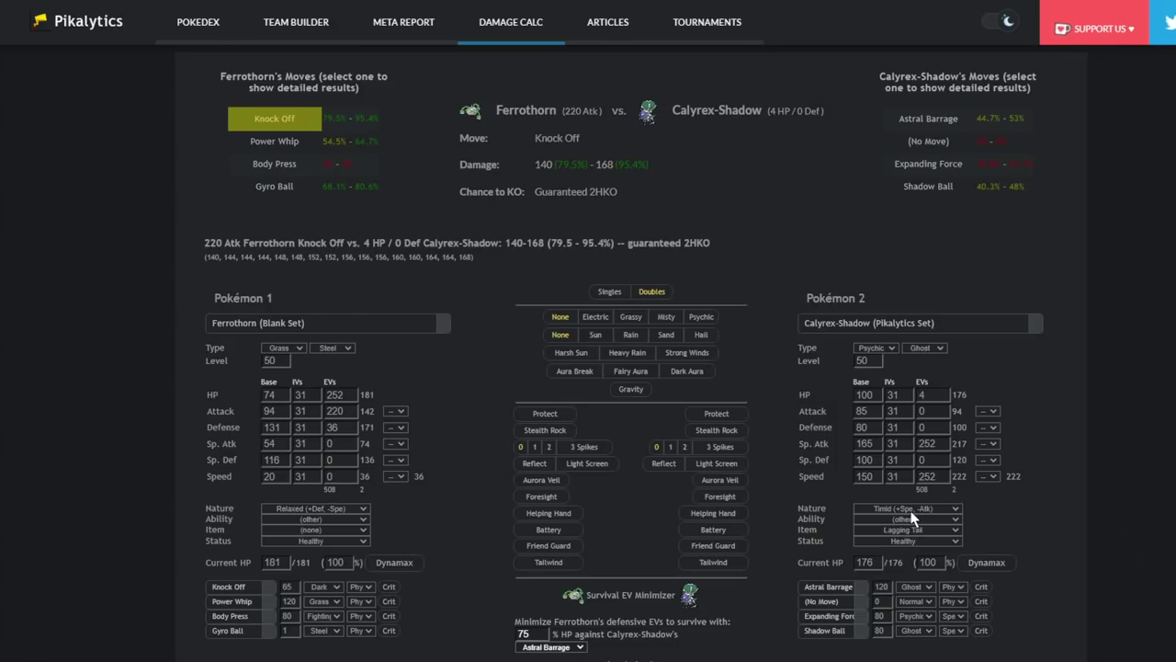
left_click(926, 393)
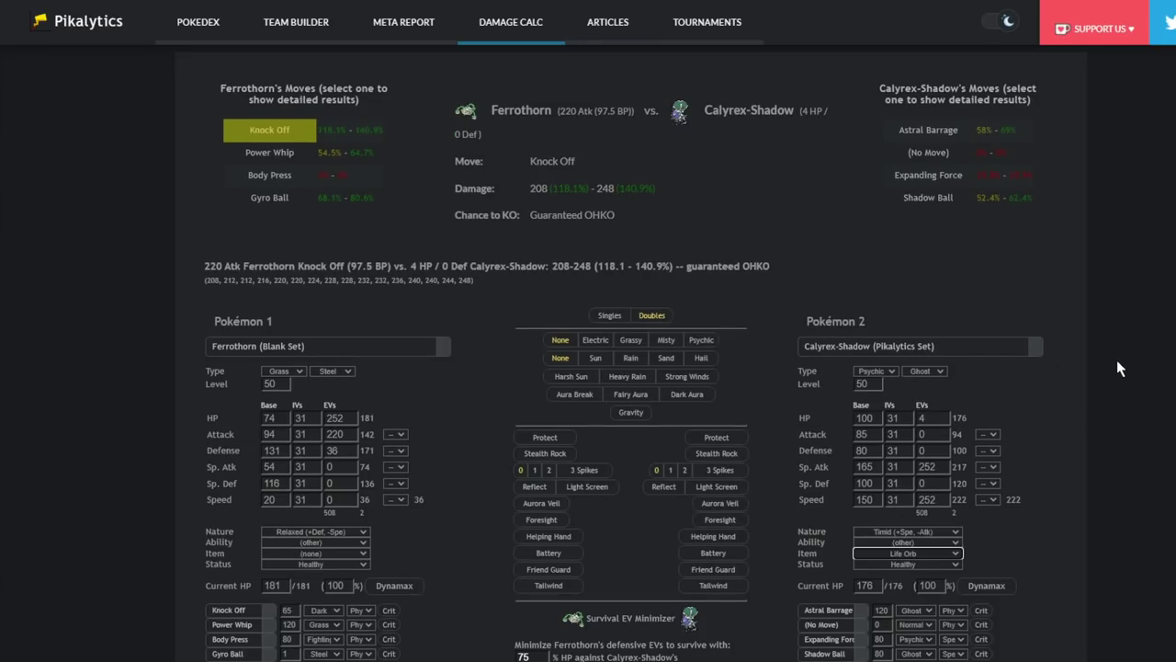
- Compare Astral Barrage and Knock Off damage with Ferrothorn Dynamaxed and not
left_click(939, 129)
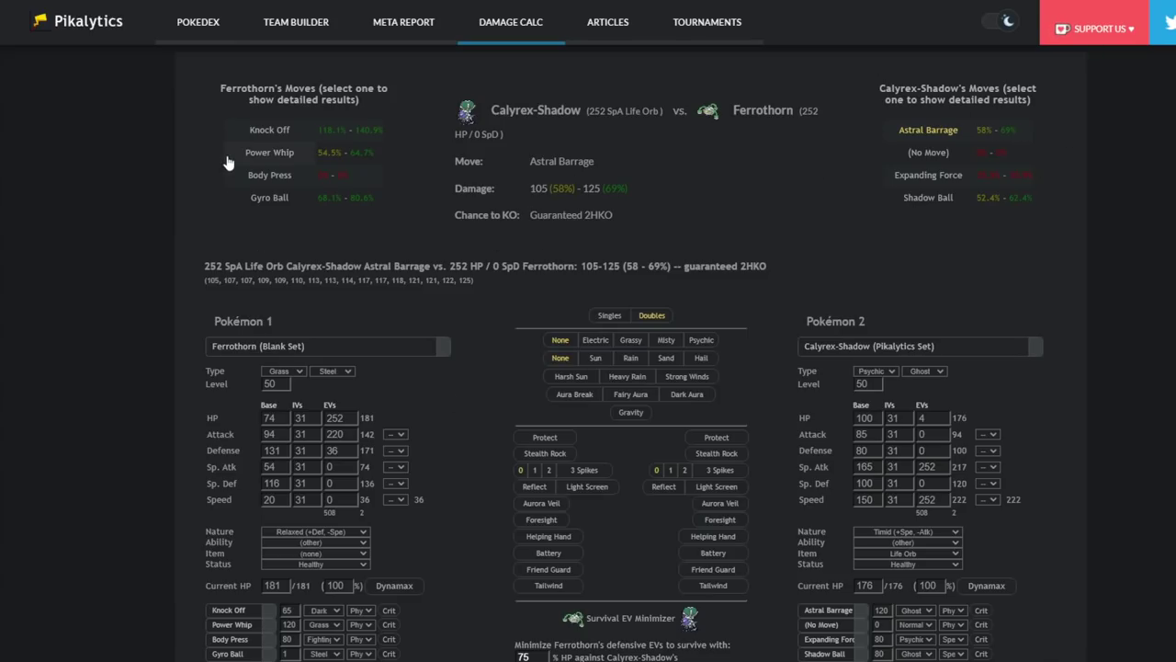
left_click(271, 133)
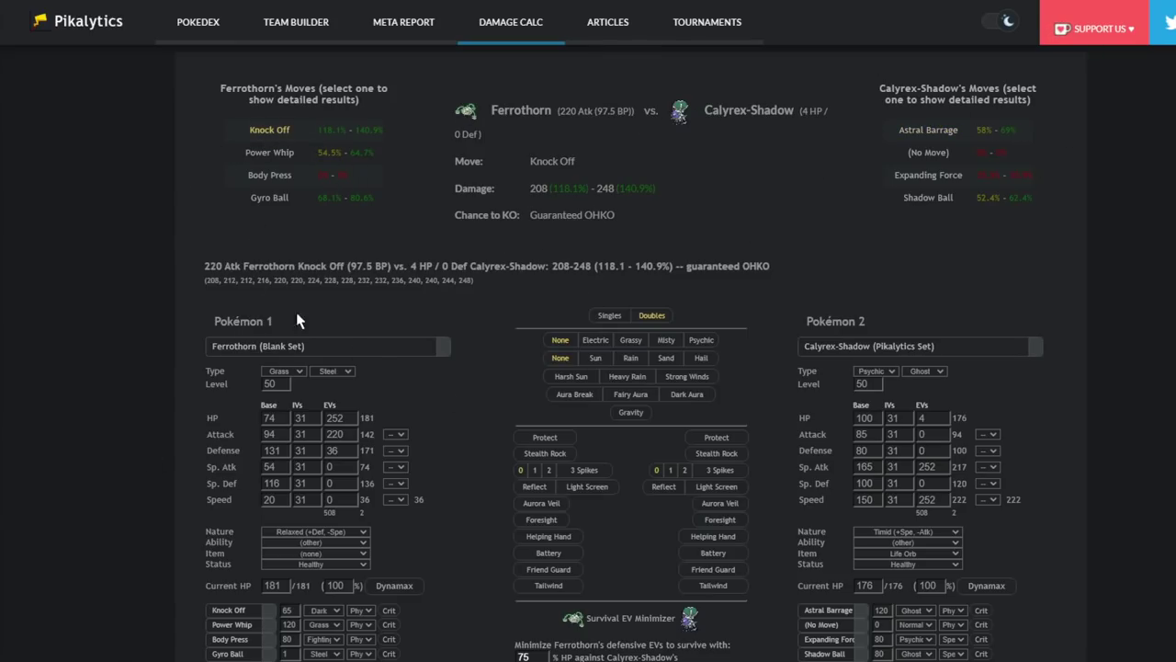
left_click(409, 588)
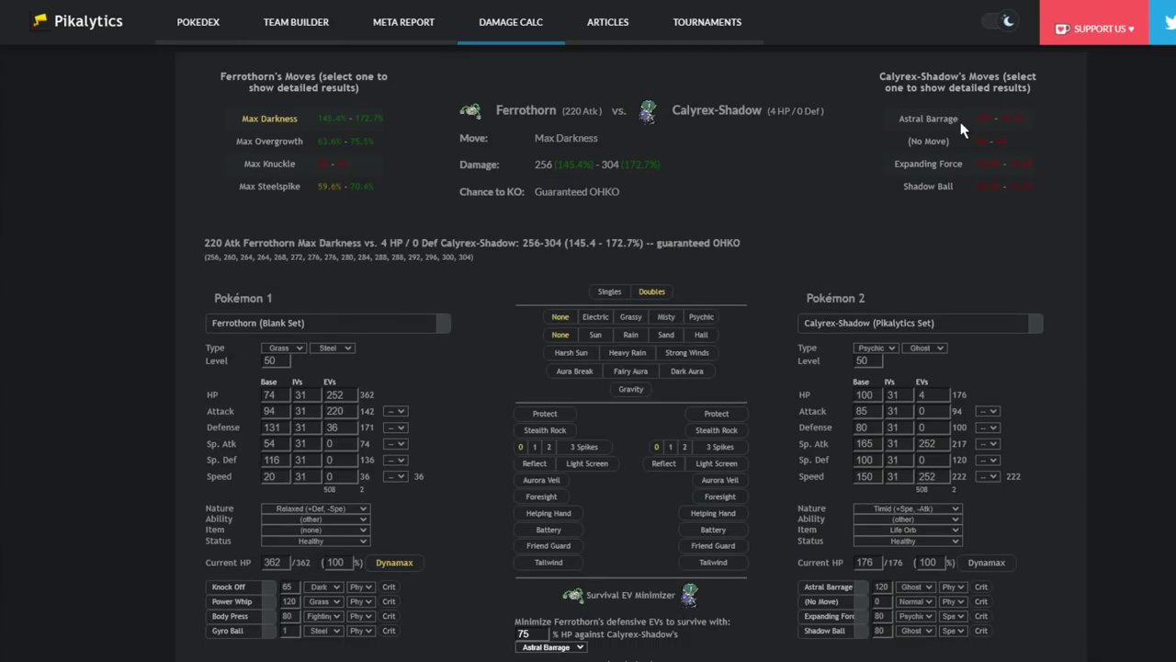
left_click(960, 120)
left_click(384, 593)
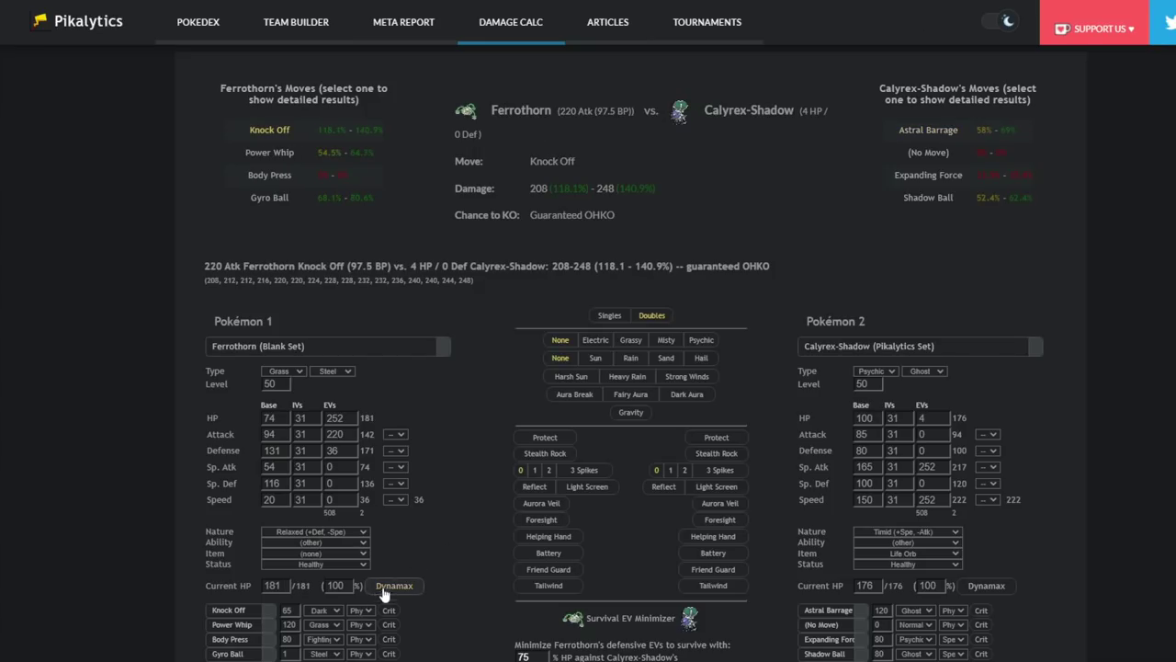
- Load Kyogre's Pikalytics set, check Water Spout and Power Whip, and give Kyogre 252 HP EVs
left_click(978, 341)
type("kyo")
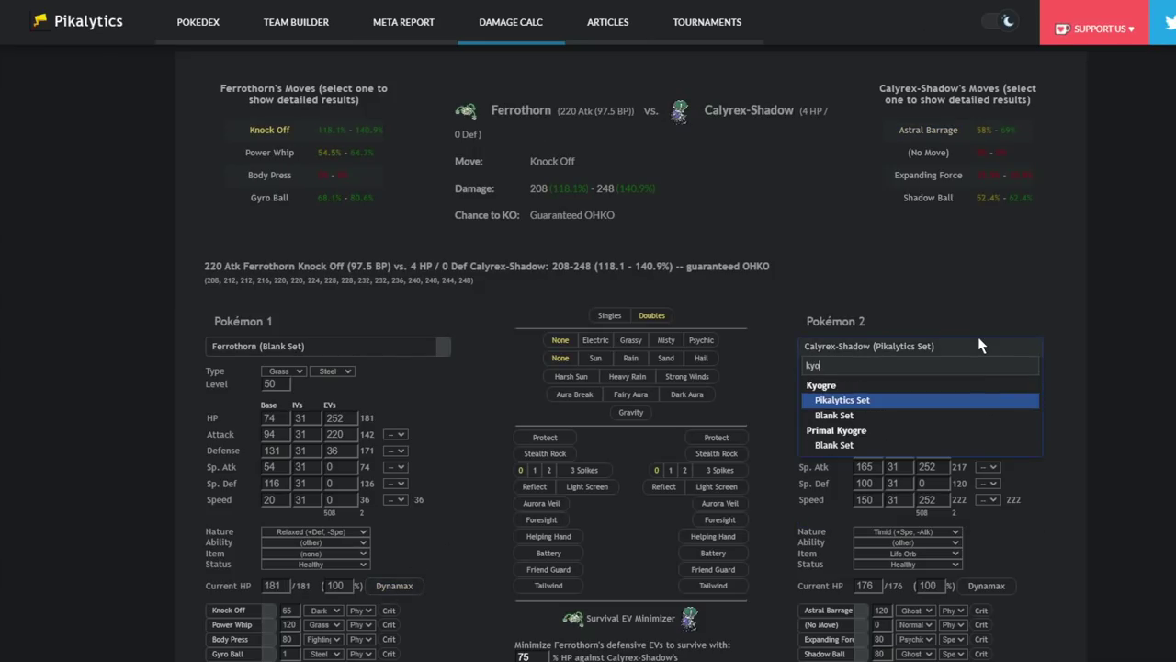
left_click(846, 401)
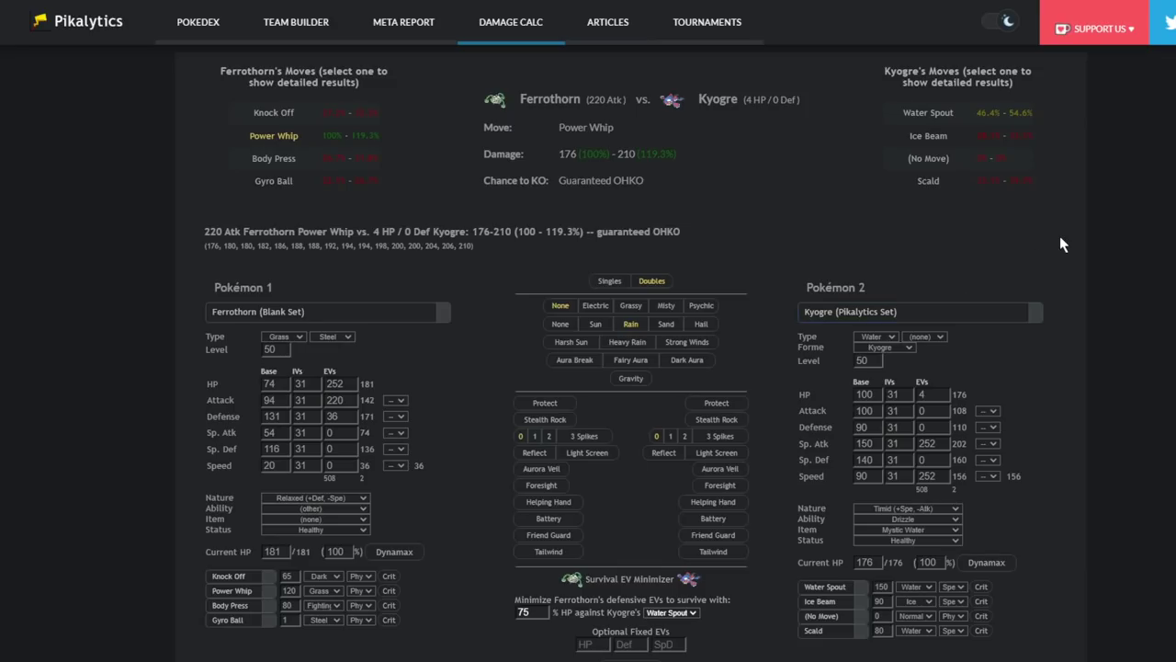
left_click(935, 113)
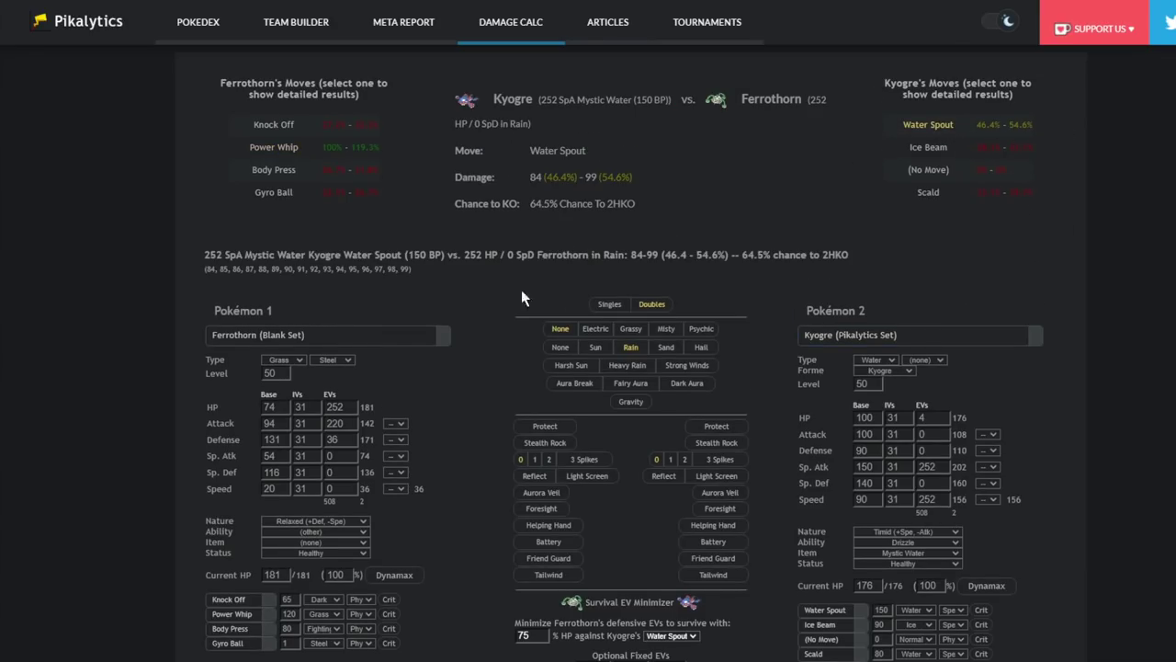
left_click(273, 148)
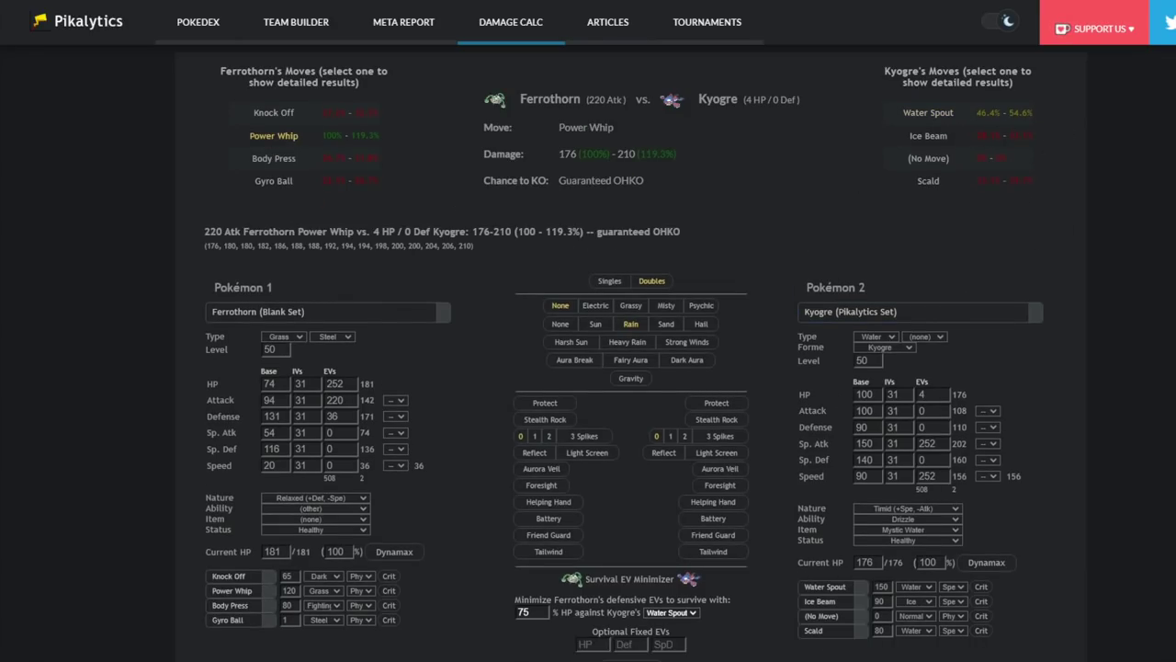
double_click(922, 394)
type("252")
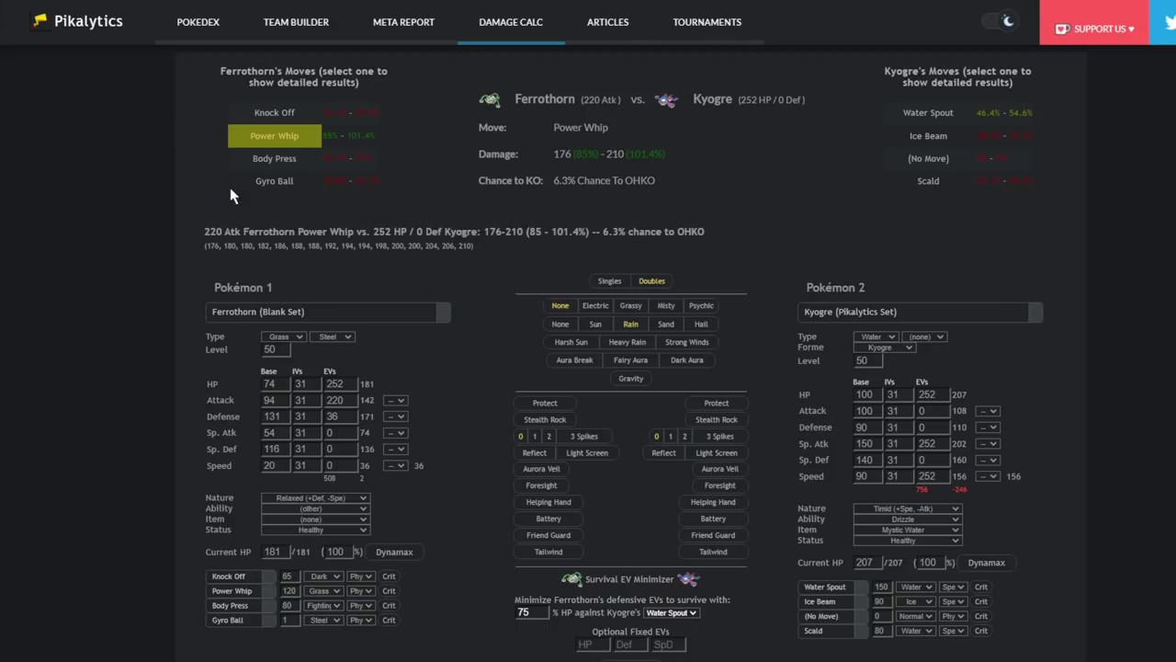
- Replace the opponent with Groudon's Pikalytics set
left_click(1000, 313)
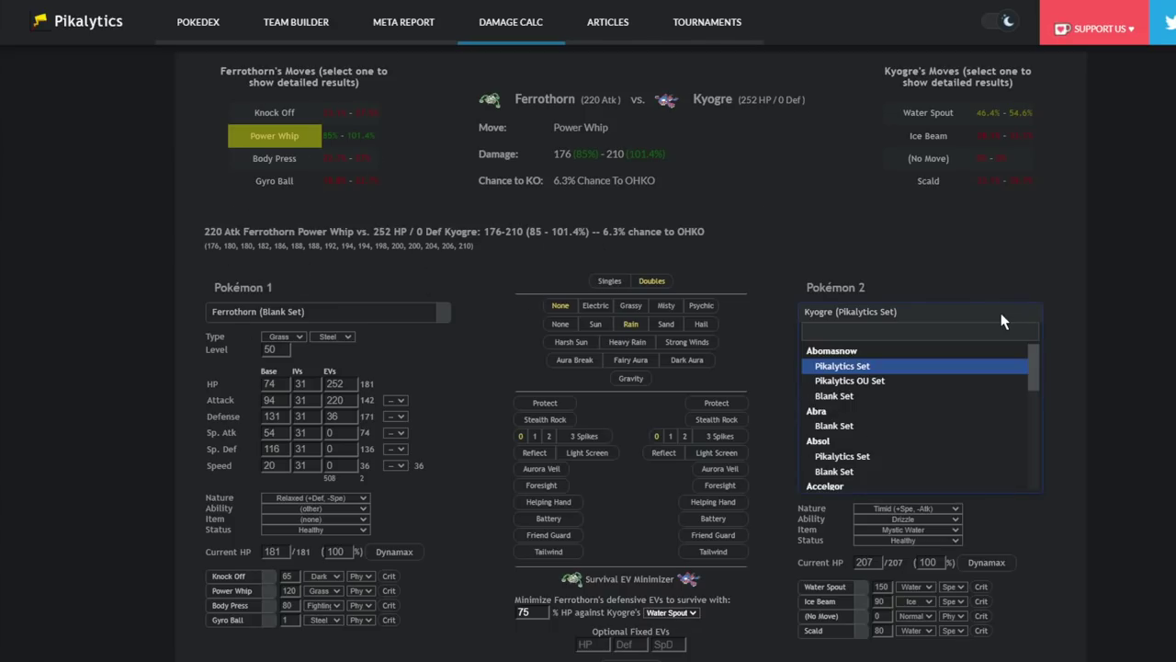
type("groud")
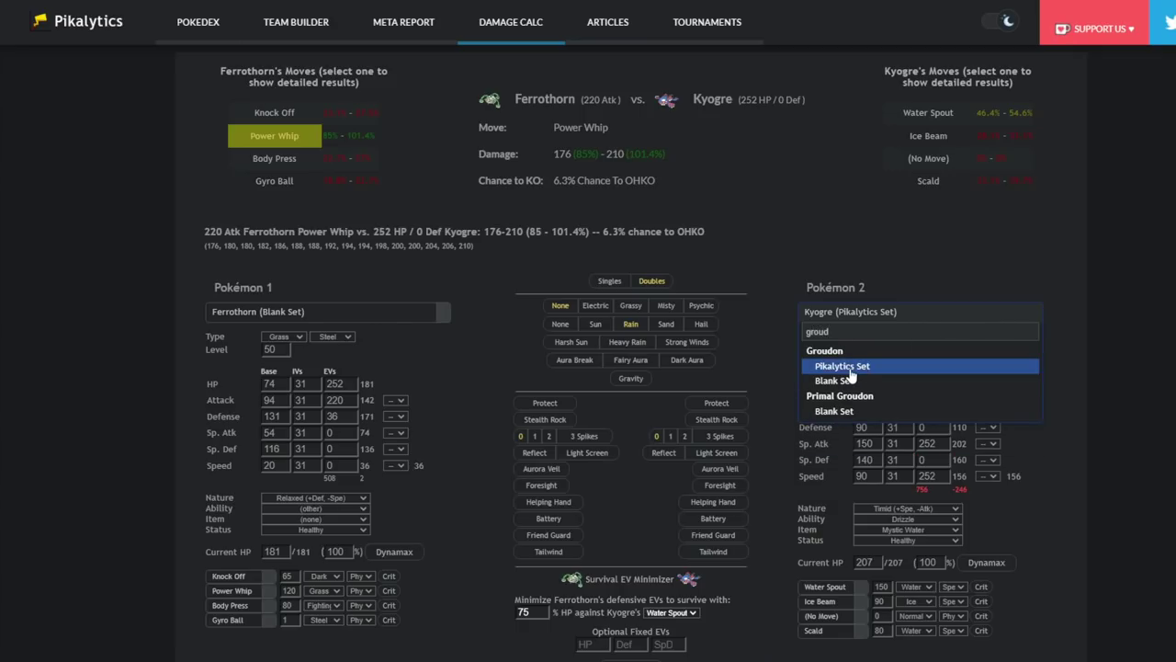
left_click(850, 369)
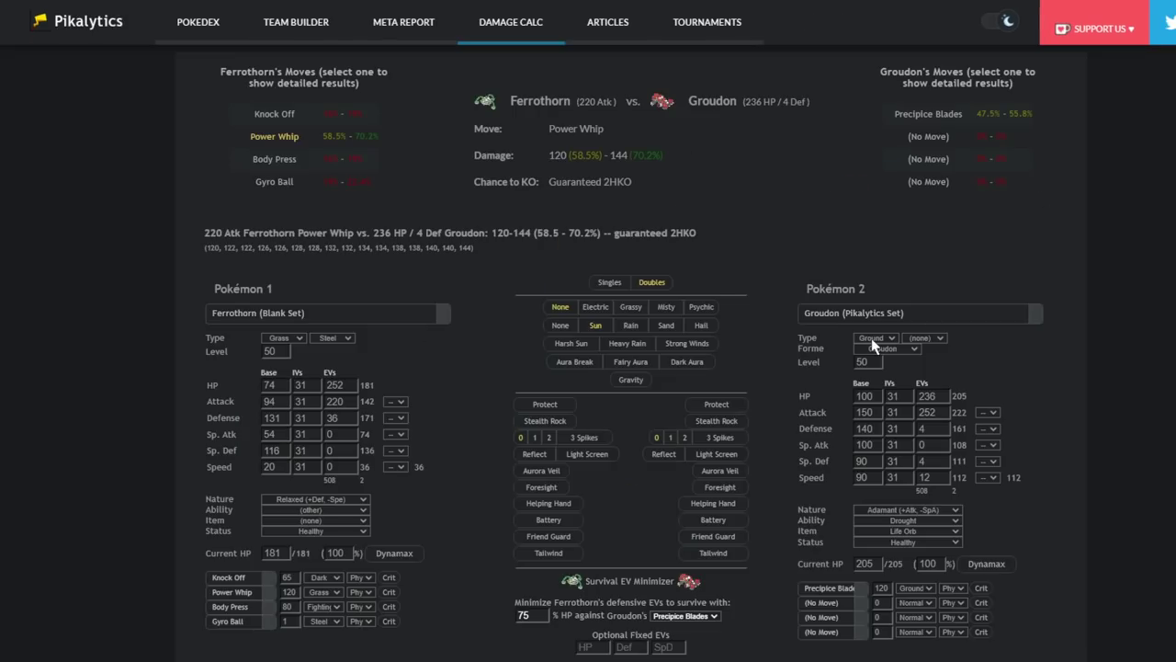
- Start searching the opponent set list for Incineroar
left_click(891, 319)
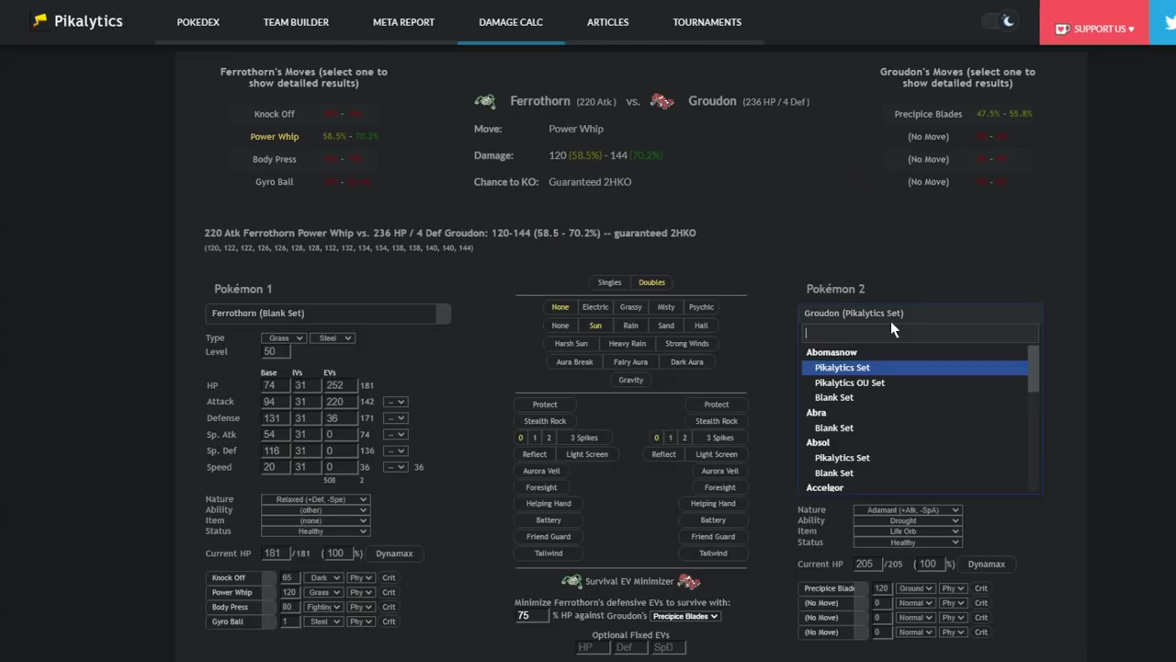
type("icr")
key("BackSpace")
key("BackSpace")
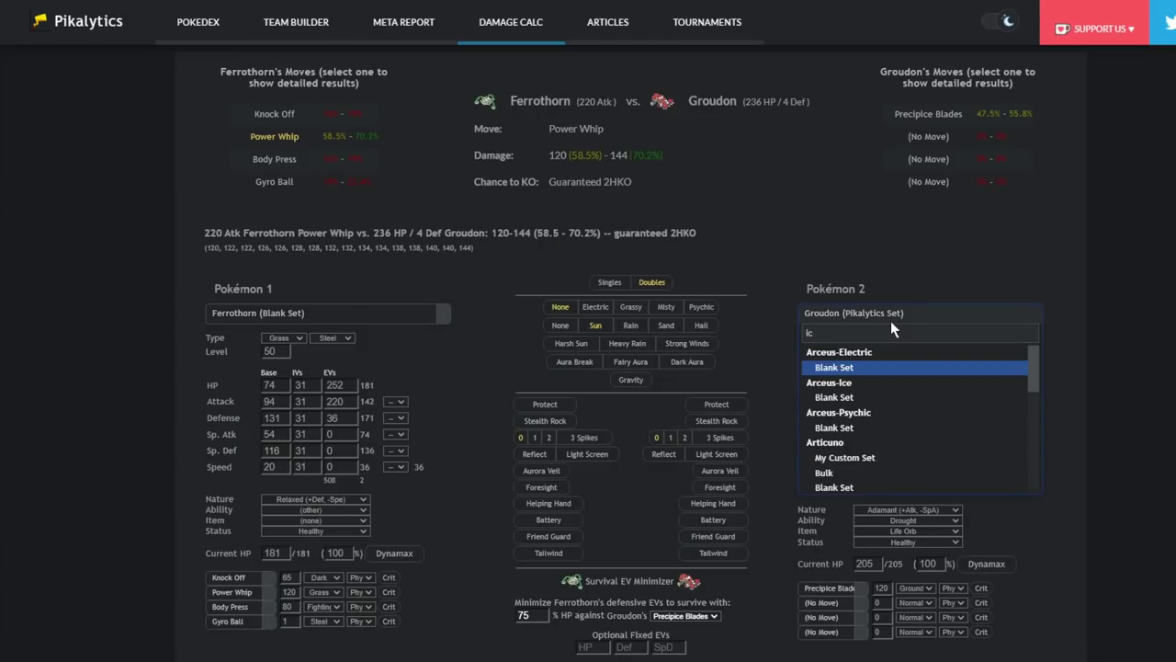
- Load Incineroar's Pikalytics set, set the weather to Rain, and check Body Press damage
type("nc")
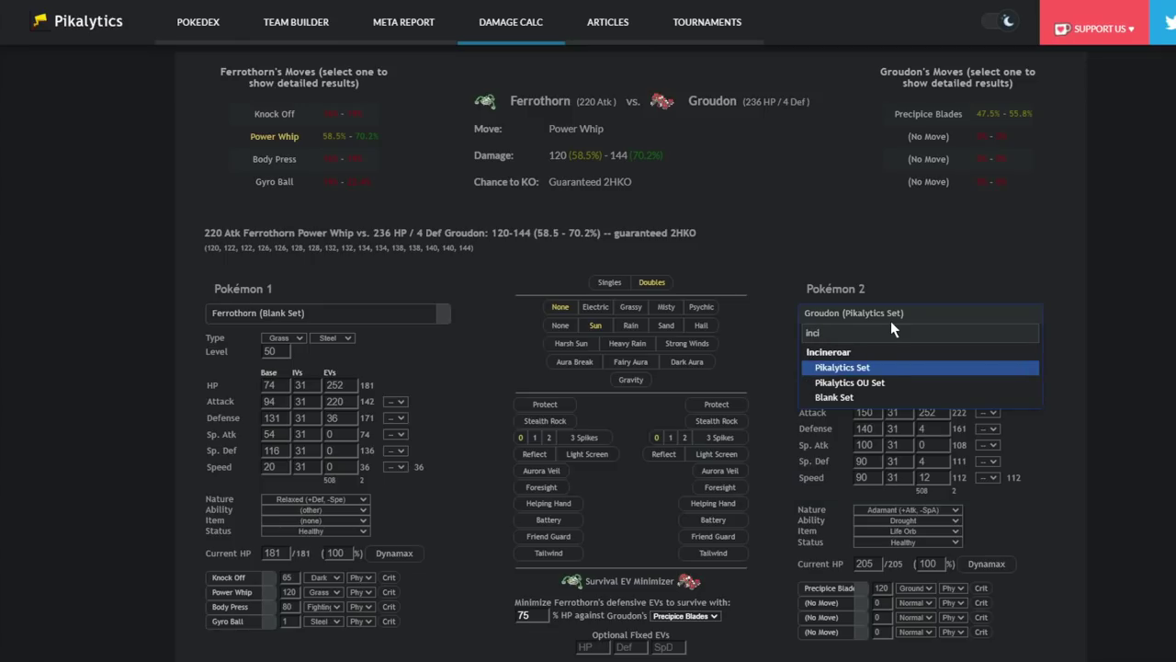
type("i")
key("BackSpace")
left_click(882, 372)
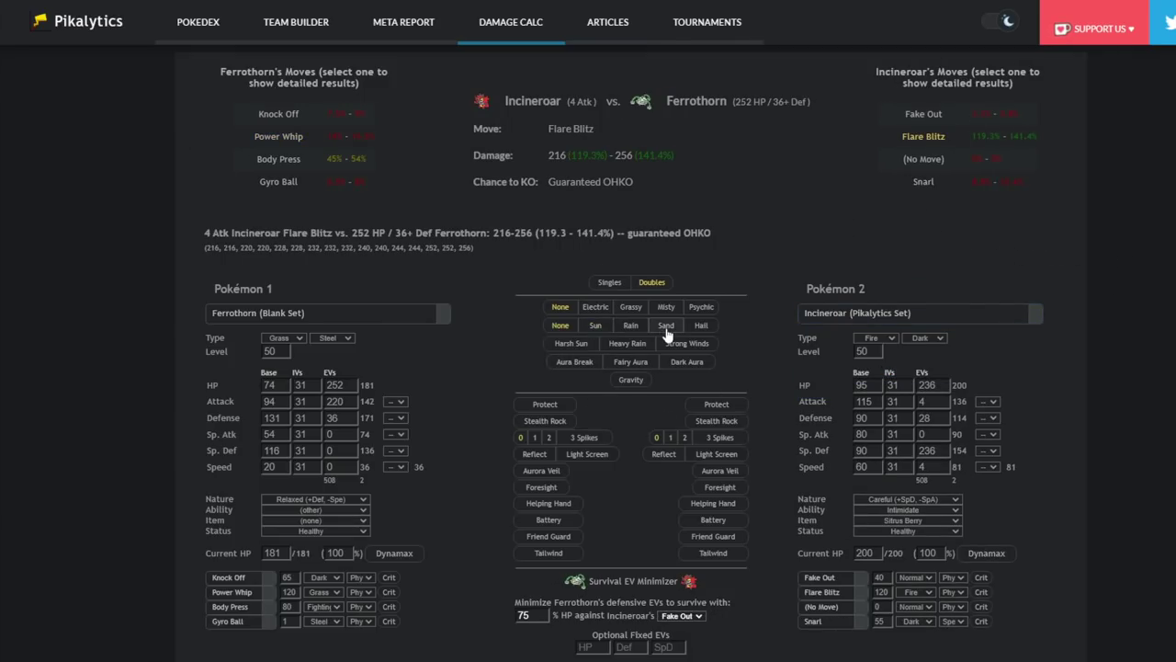
left_click(631, 325)
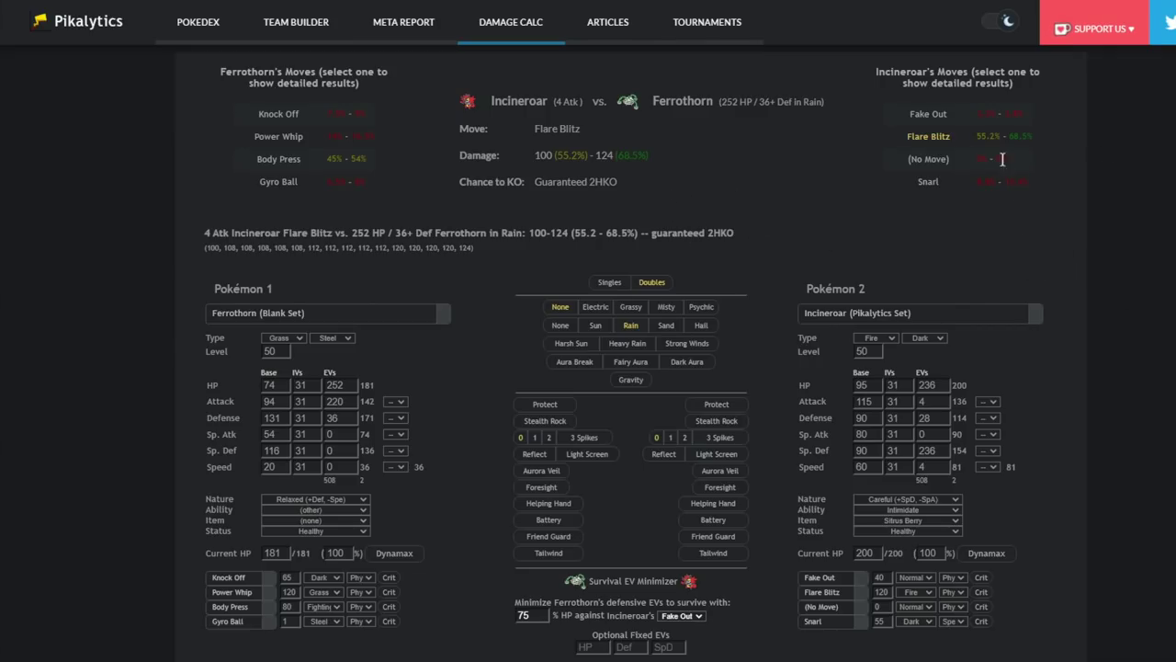
left_click(279, 158)
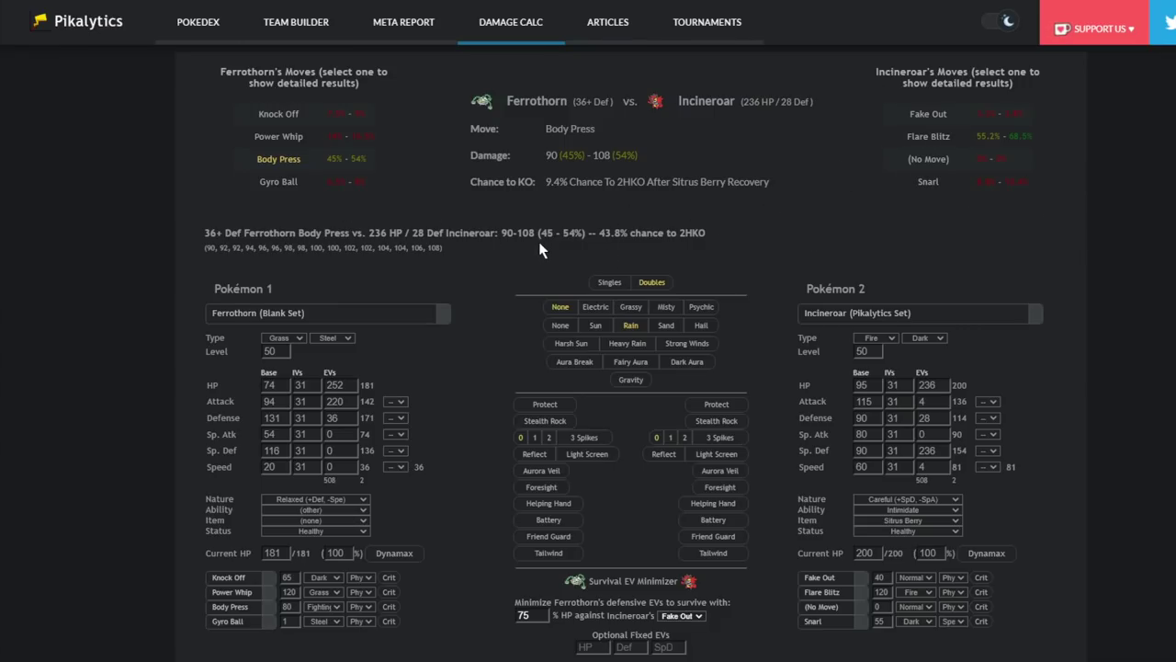
- Load a blank Kyurem-W set with 4 HP / 252 Sp. Atk EVs and a Timid nature
left_click(889, 313)
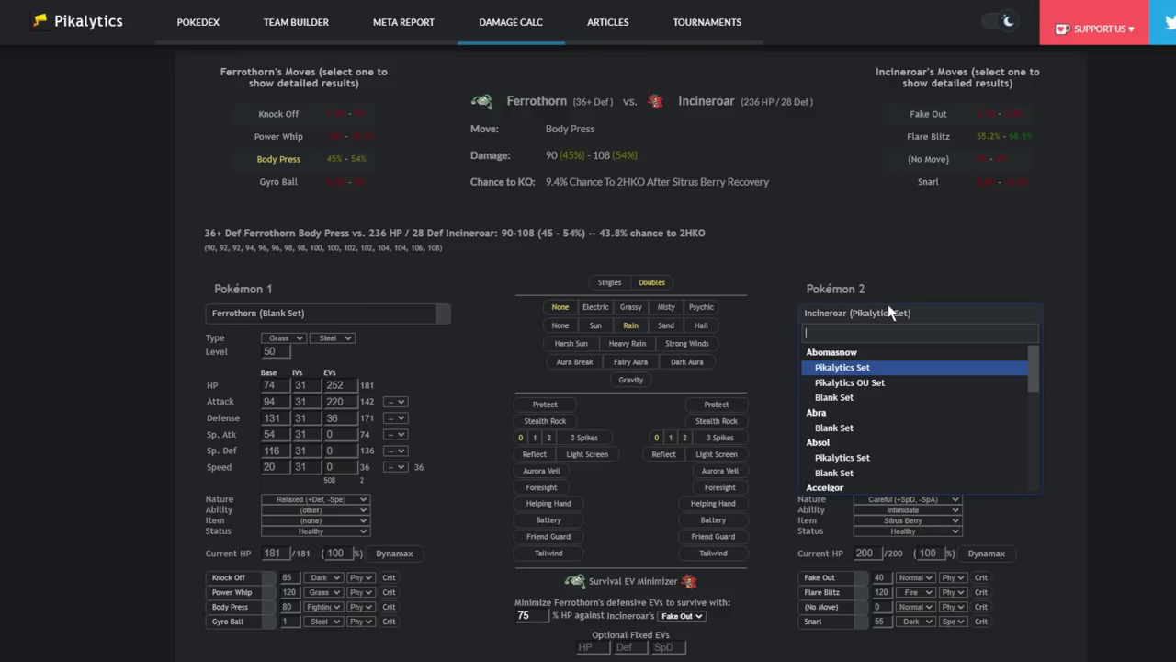
type("ky")
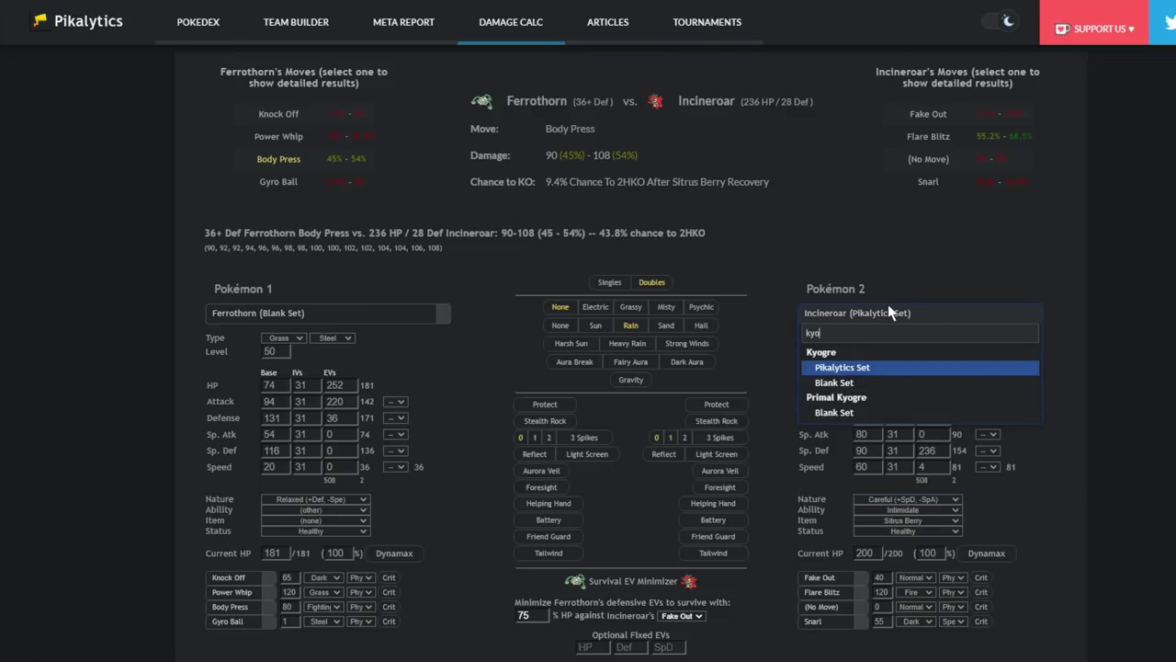
type("ure")
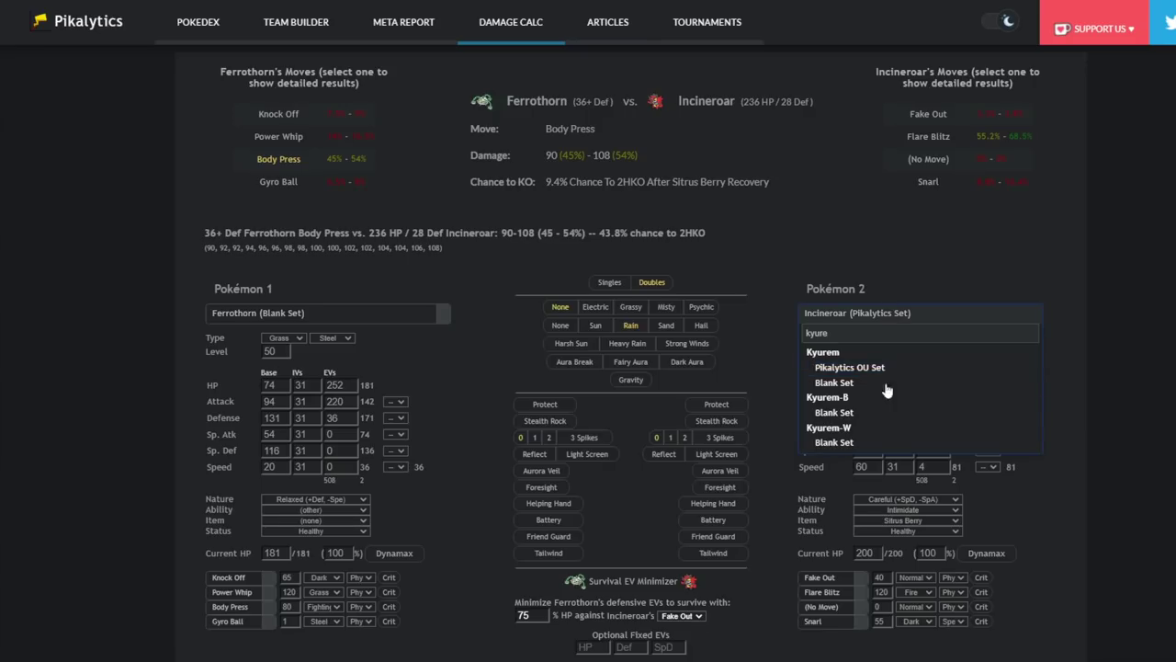
left_click(845, 442)
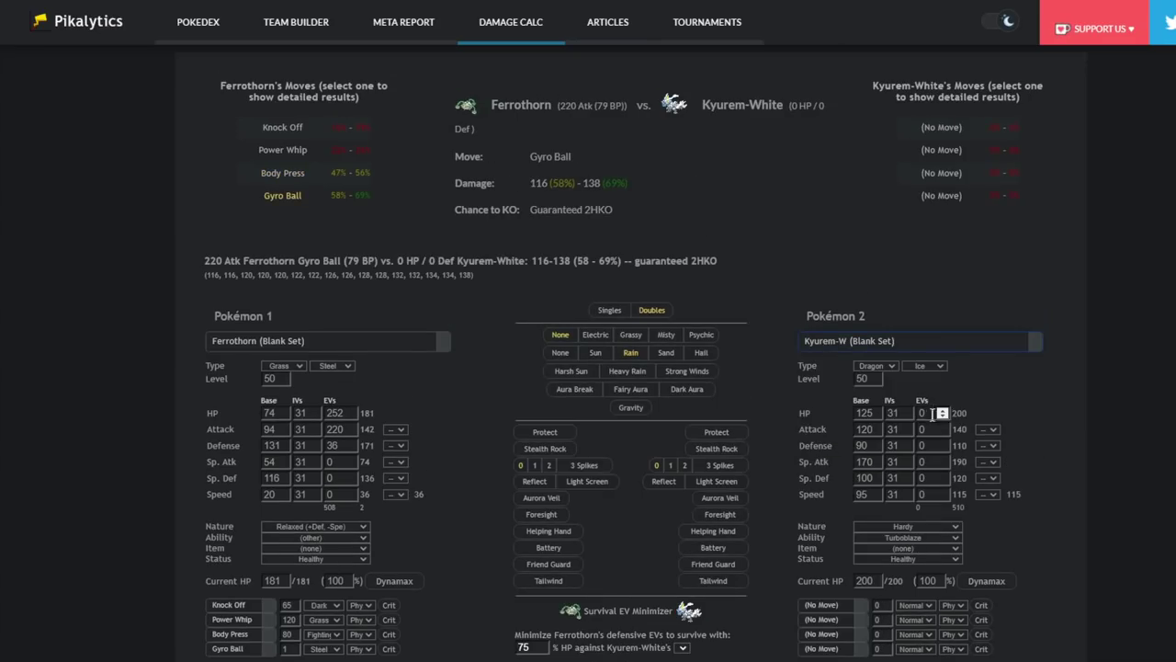
left_click(926, 413)
type("4")
type("252")
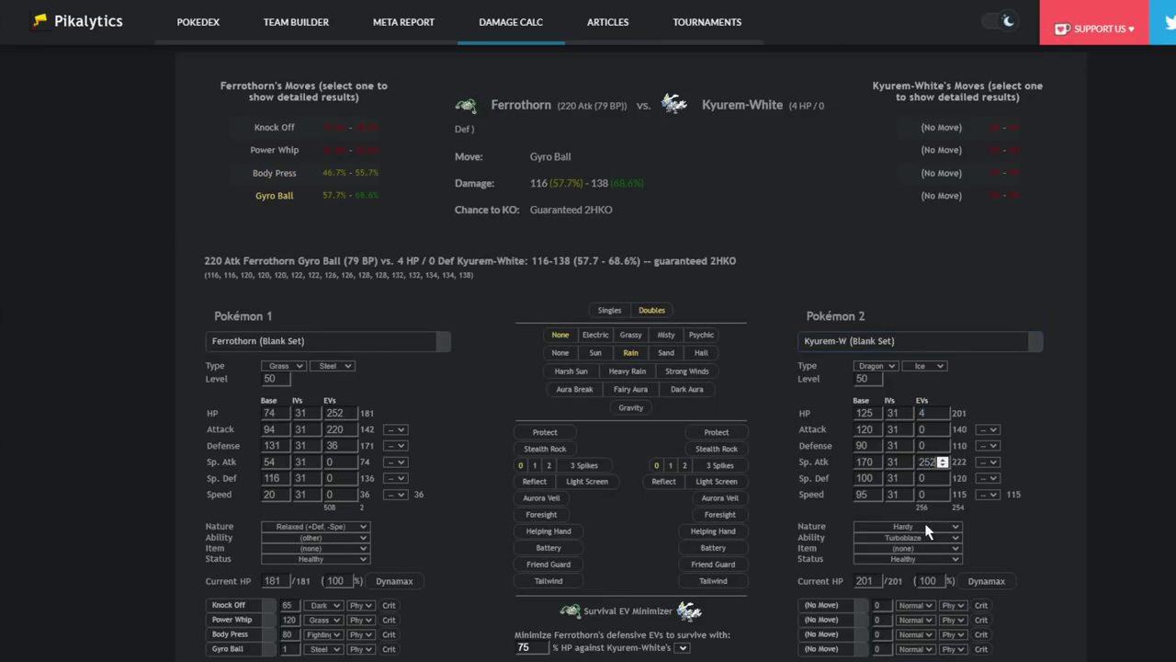
left_click(923, 531)
left_click(916, 511)
- Give Kyurem-W Freeze-Dry, Earth Power and Draco Meteor, and Dynamax it
left_click(839, 605)
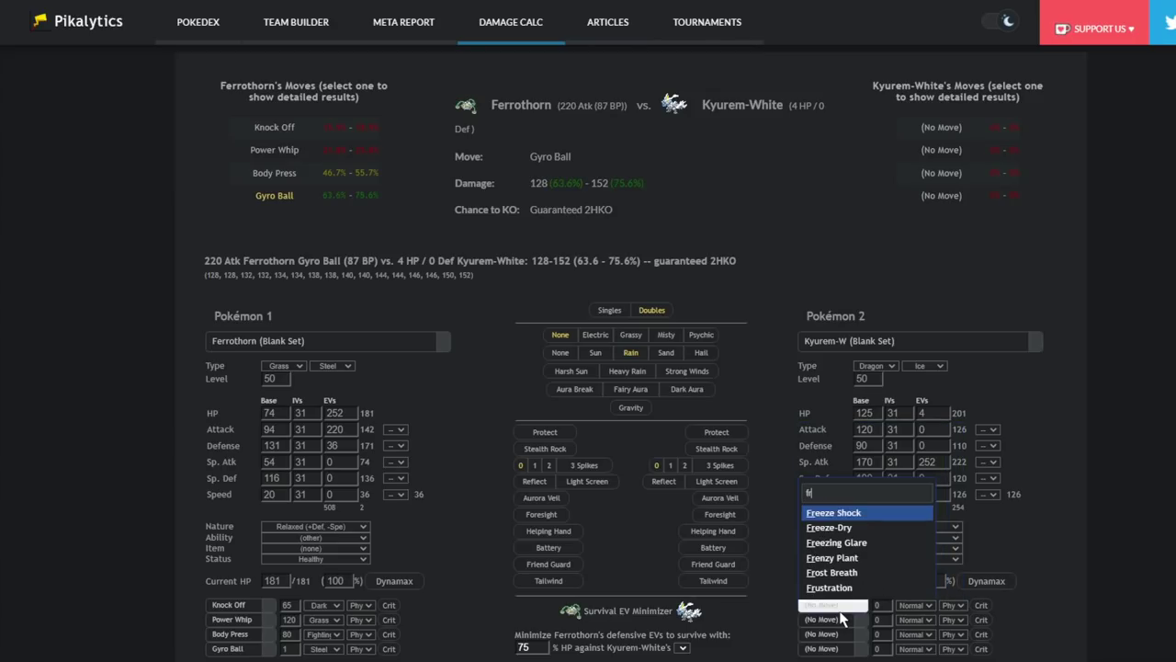
type("ee")
left_click(860, 571)
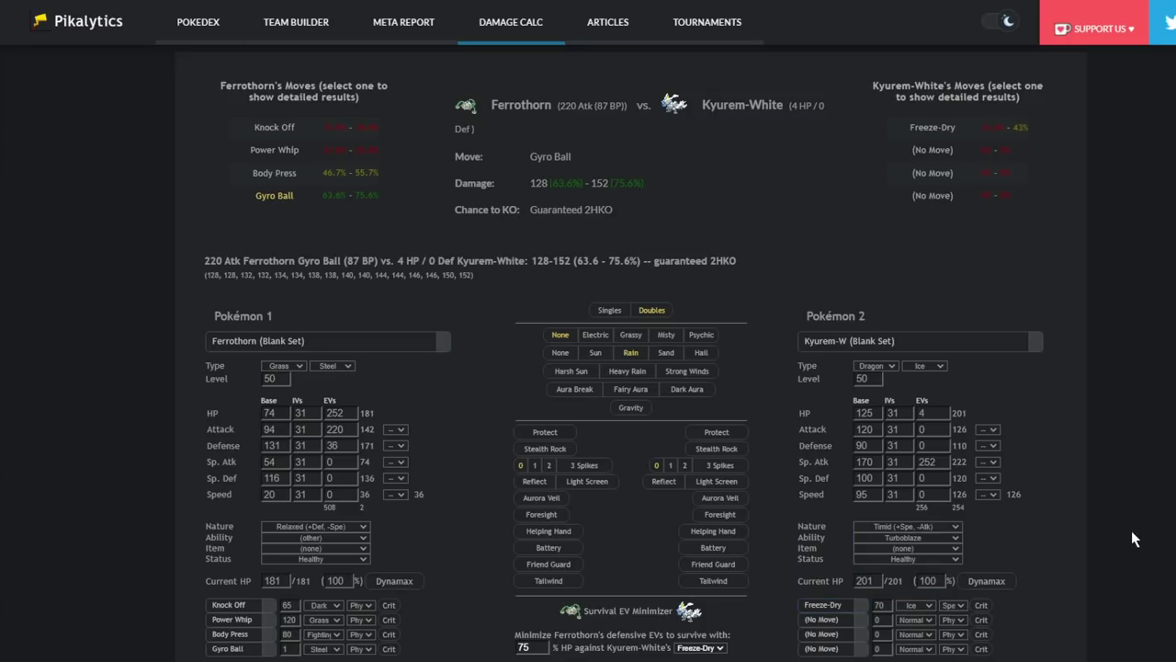
scroll(948, 514, "down", 1)
left_click(827, 553)
type("ear")
left_click(831, 521)
left_click(833, 568)
type("pro")
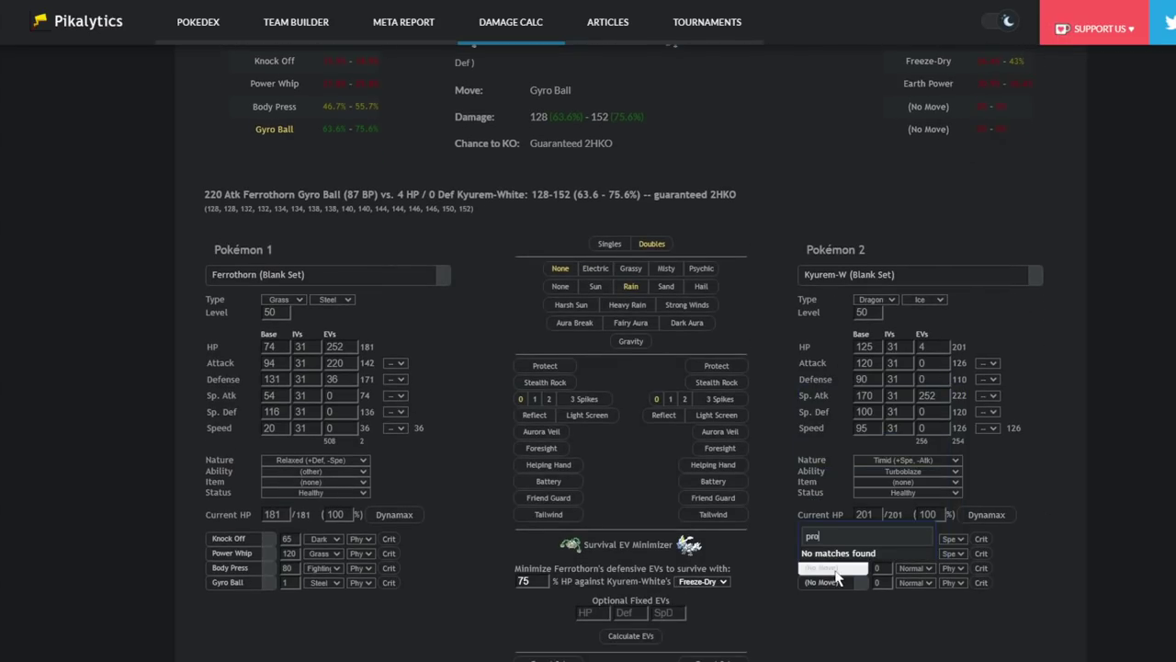
type("d")
key("BackSpace")
key("BackSpace")
key("BackSpace")
key("BackSpace")
type("drac")
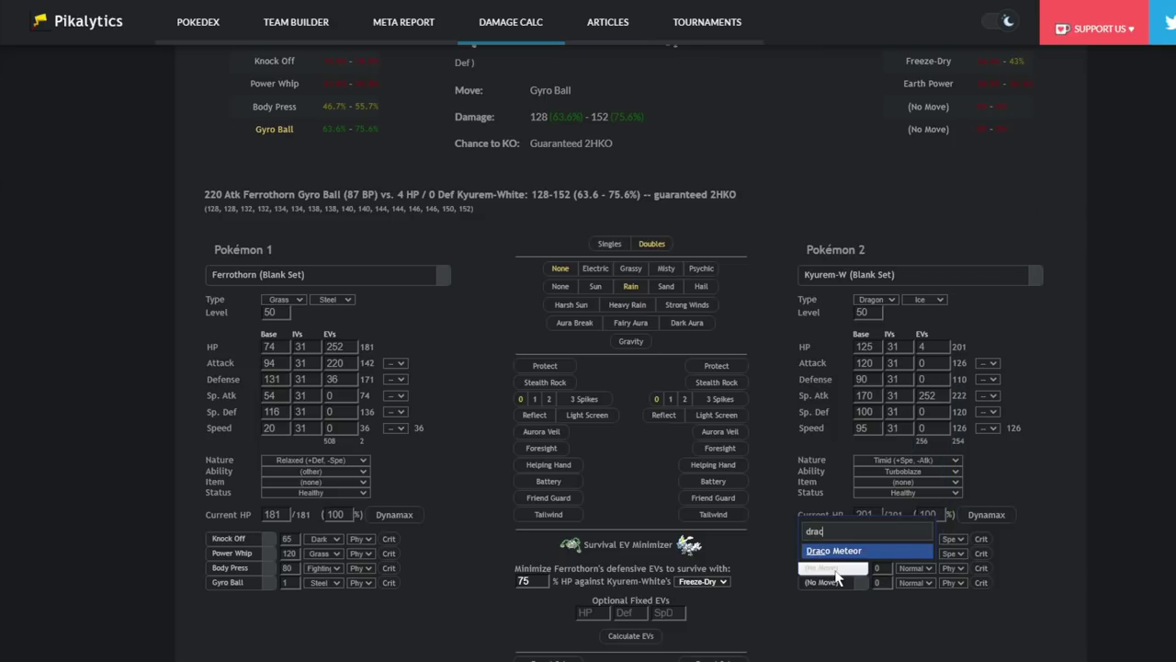
left_click(833, 550)
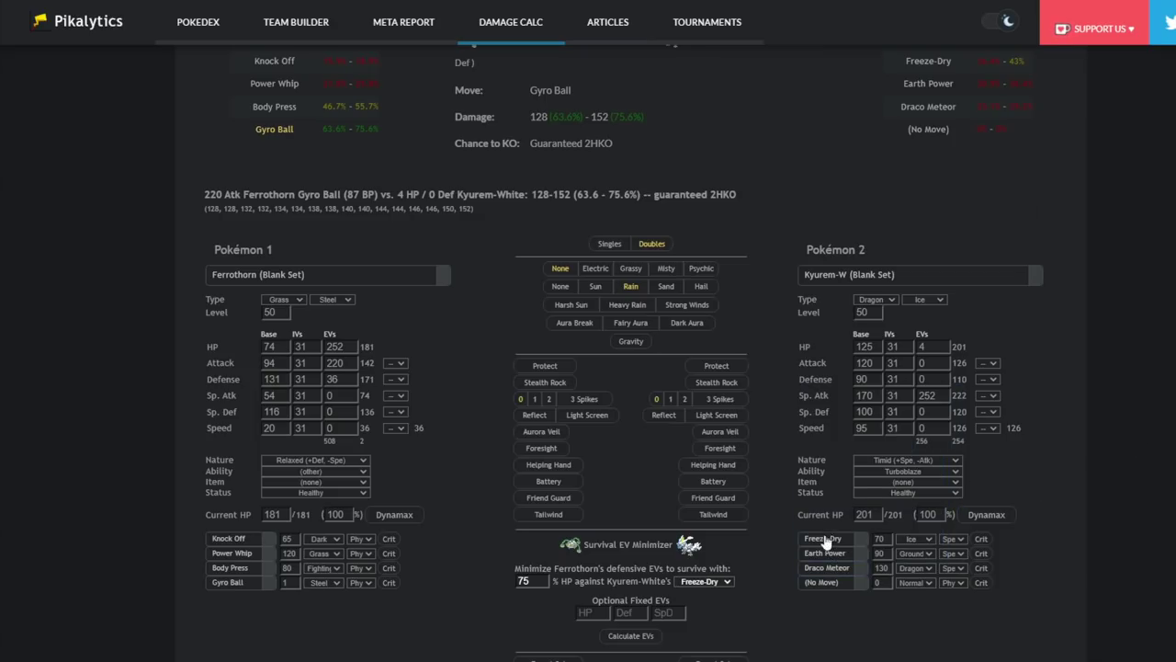
left_click(986, 514)
- Check Max Hailstorm on Ferrothorn, give Kyurem-W a Life Orb, and turn its Dynamax off
scroll(965, 161, "up", 1)
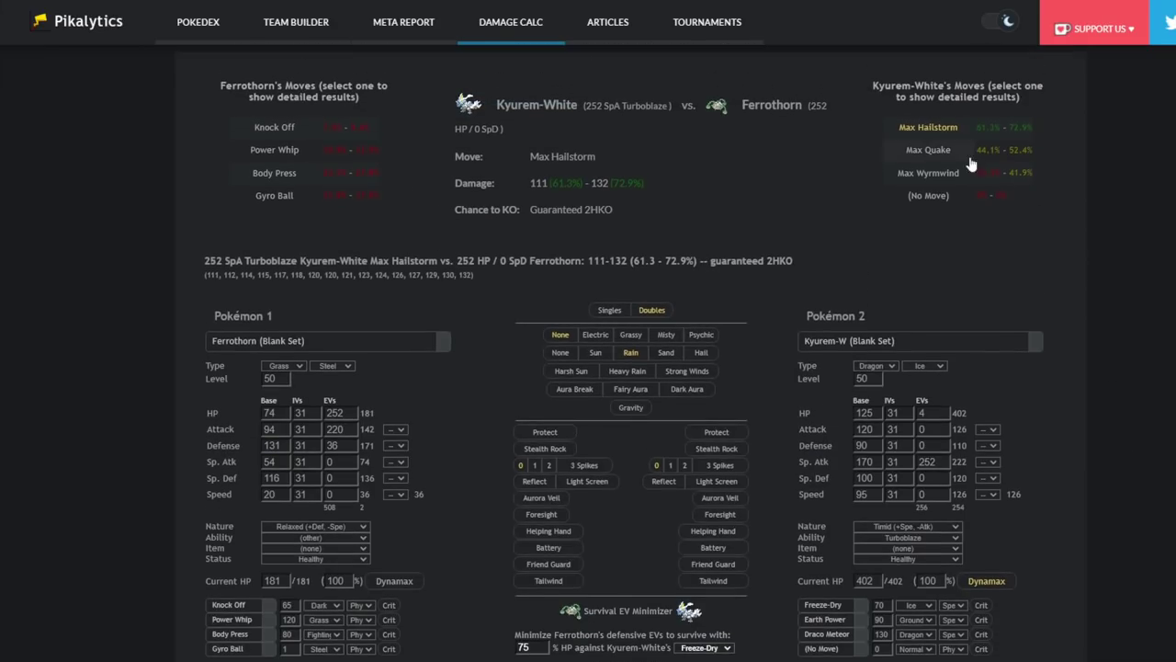
left_click(932, 128)
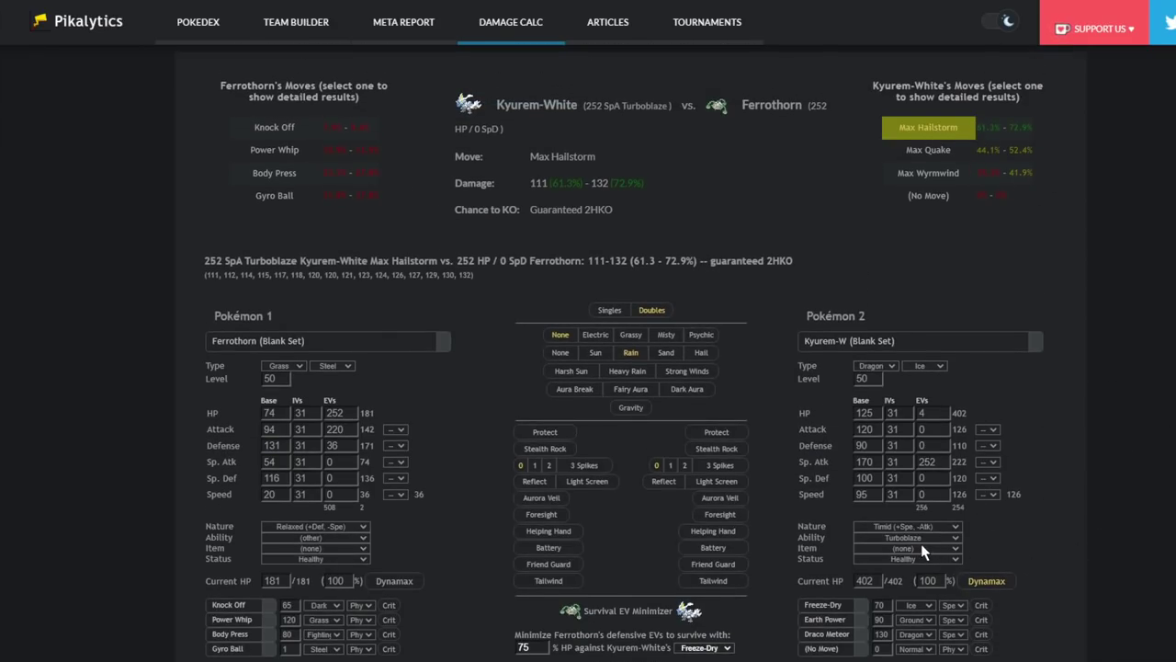
key("l")
key("l")
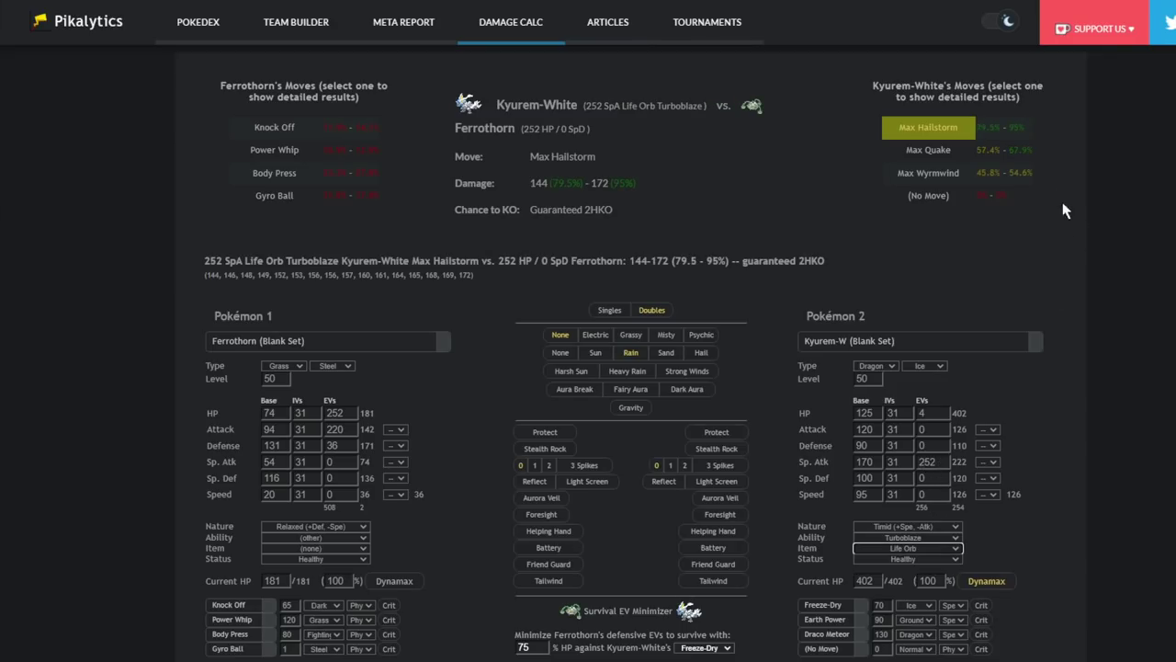
left_click(952, 133)
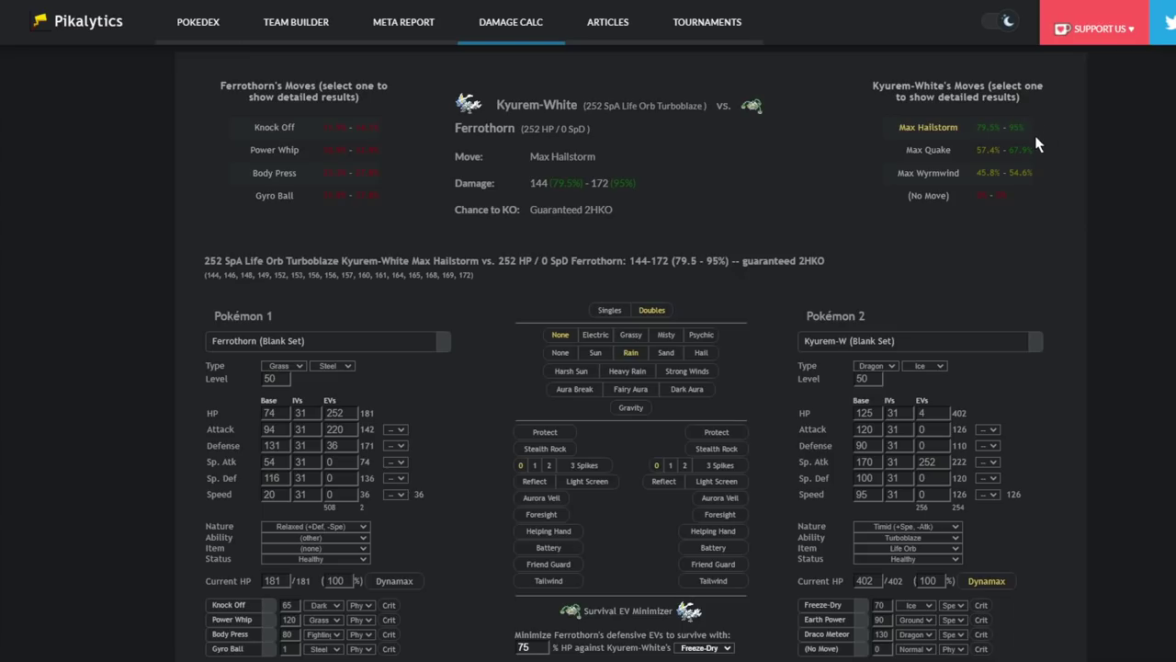
left_click(986, 580)
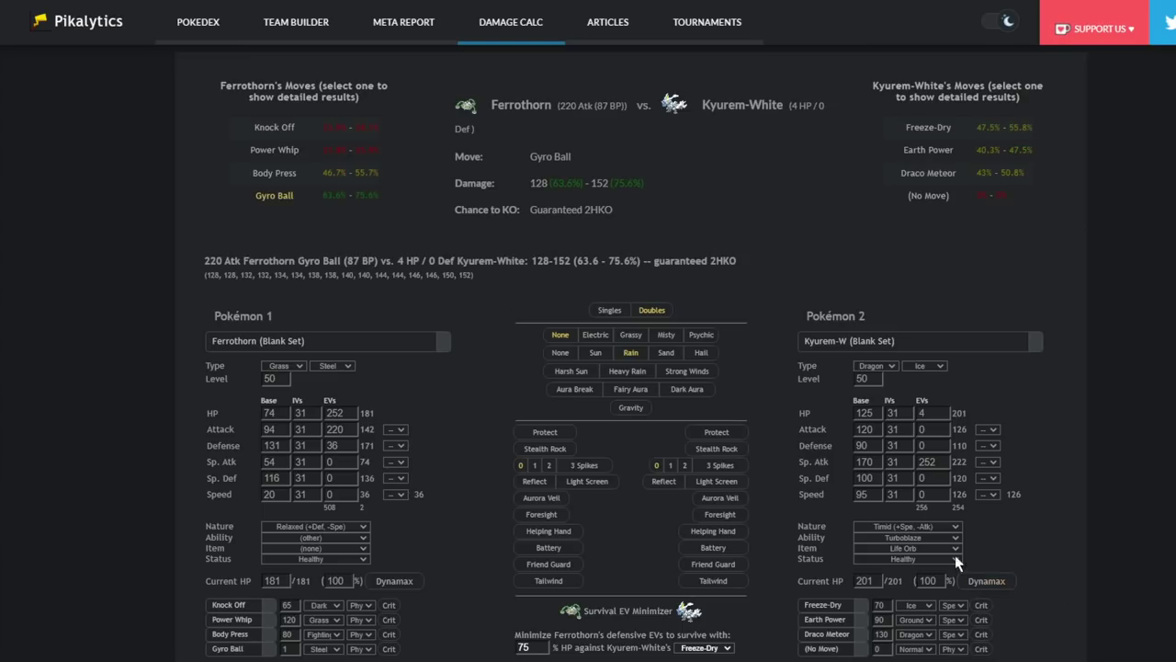
- Compare Gyro Ball, Freeze-Dry and Max Hailstorm damage with each side's Dynamax toggled
left_click(274, 199)
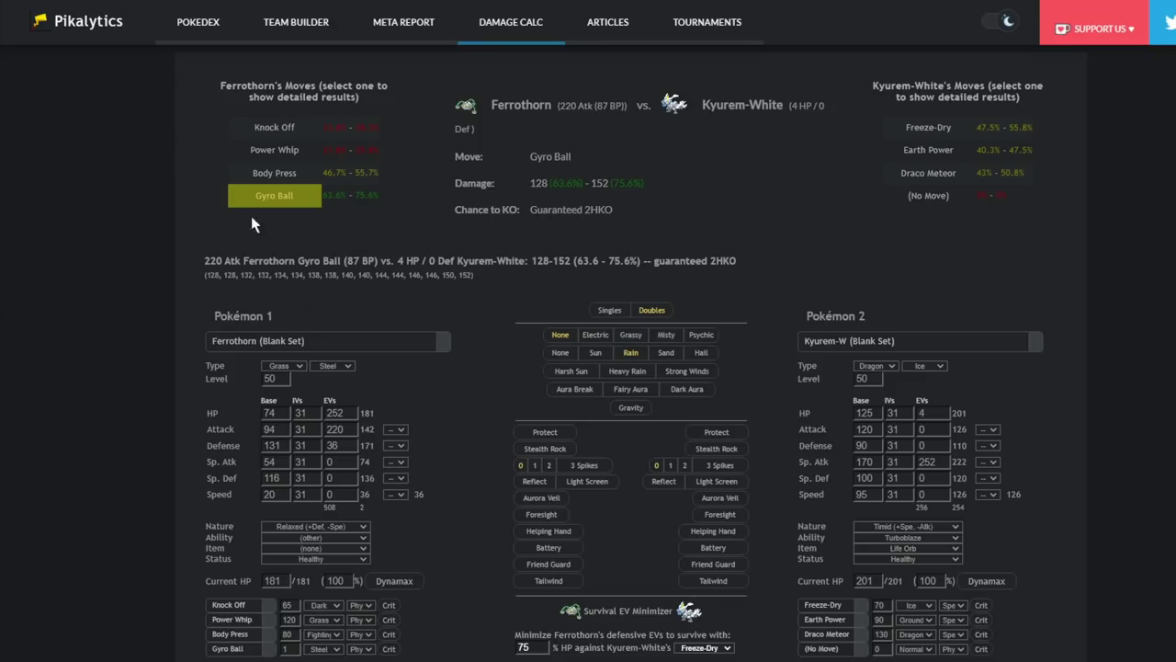
left_click(400, 581)
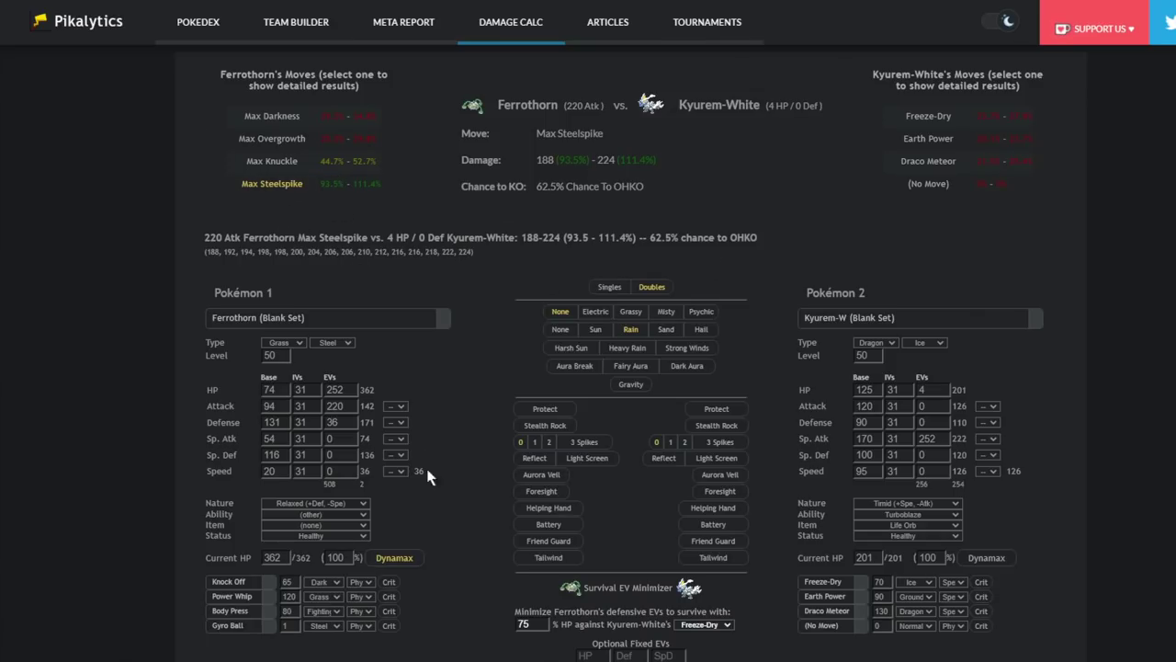
left_click(400, 558)
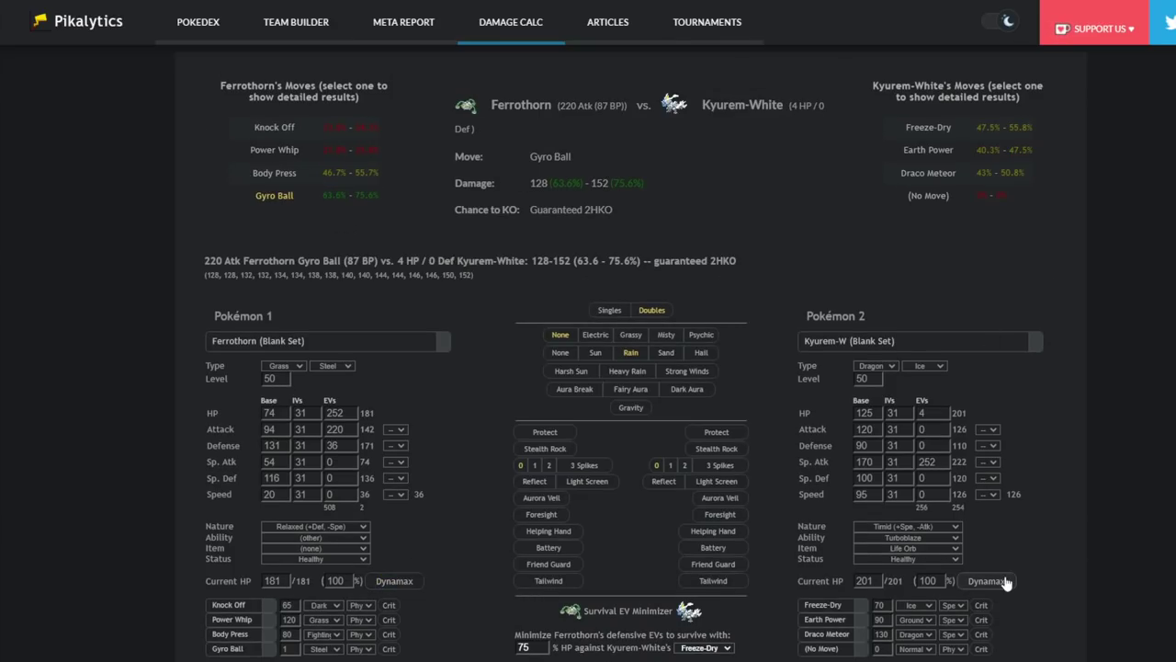
left_click(949, 127)
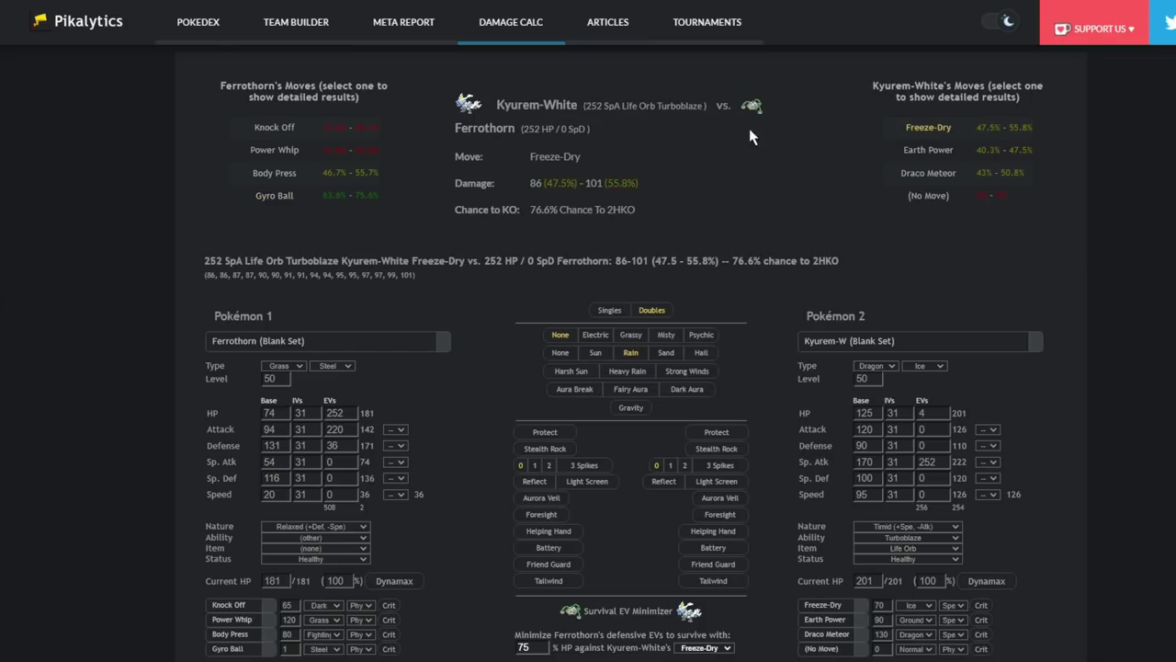
left_click(278, 195)
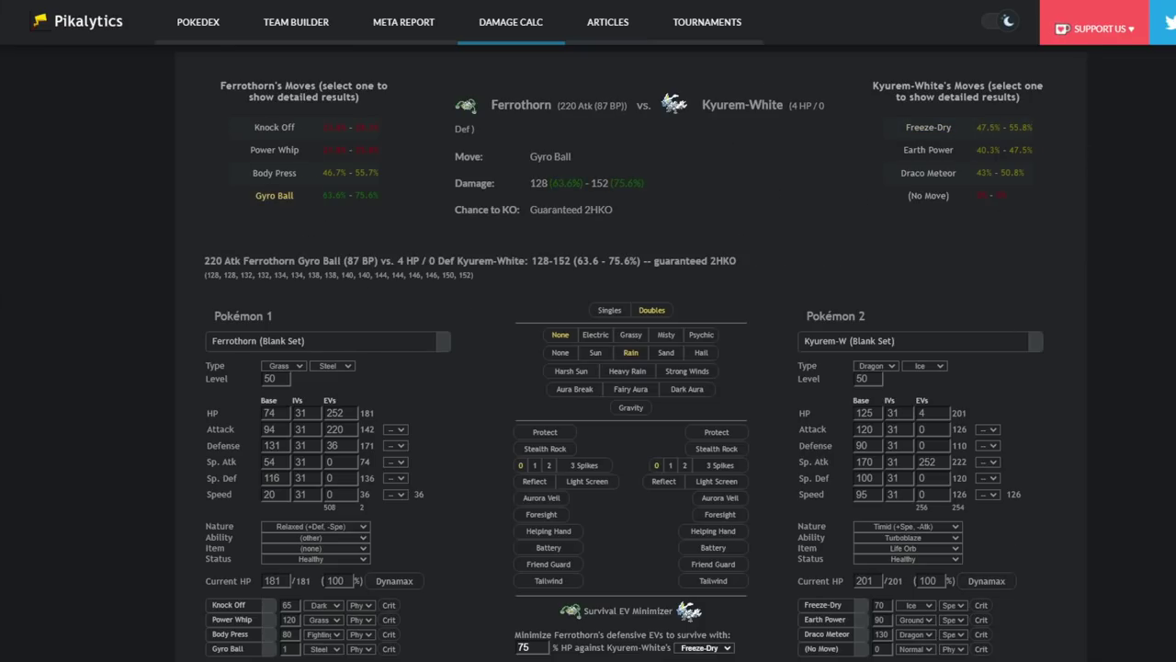
left_click(985, 580)
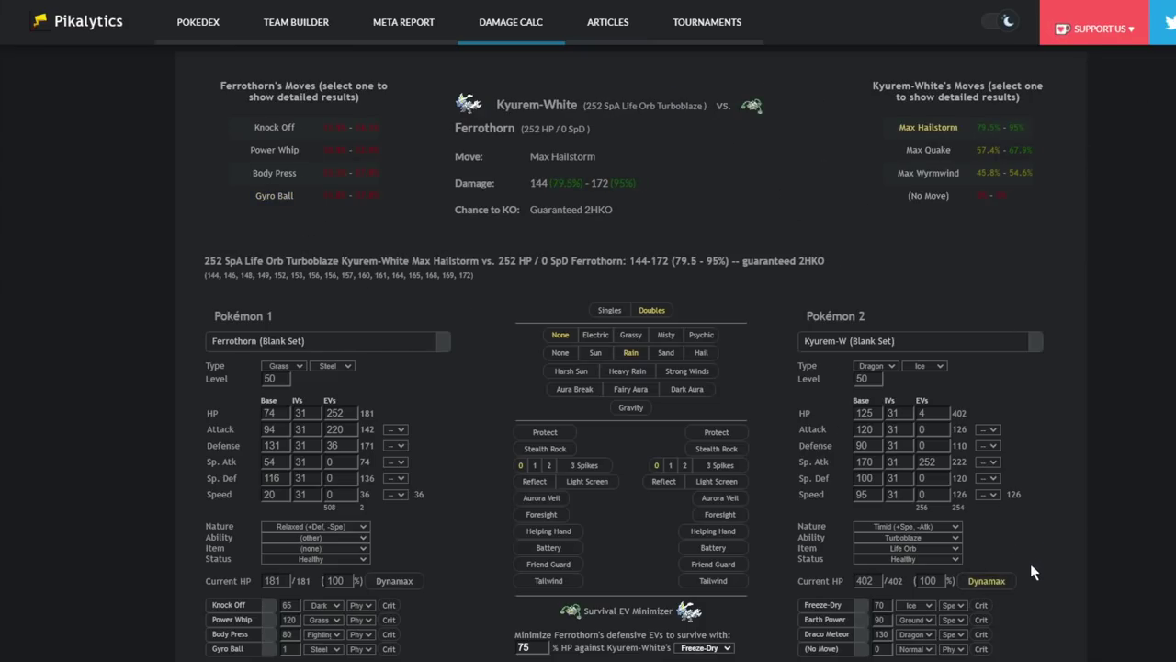
left_click(1001, 582)
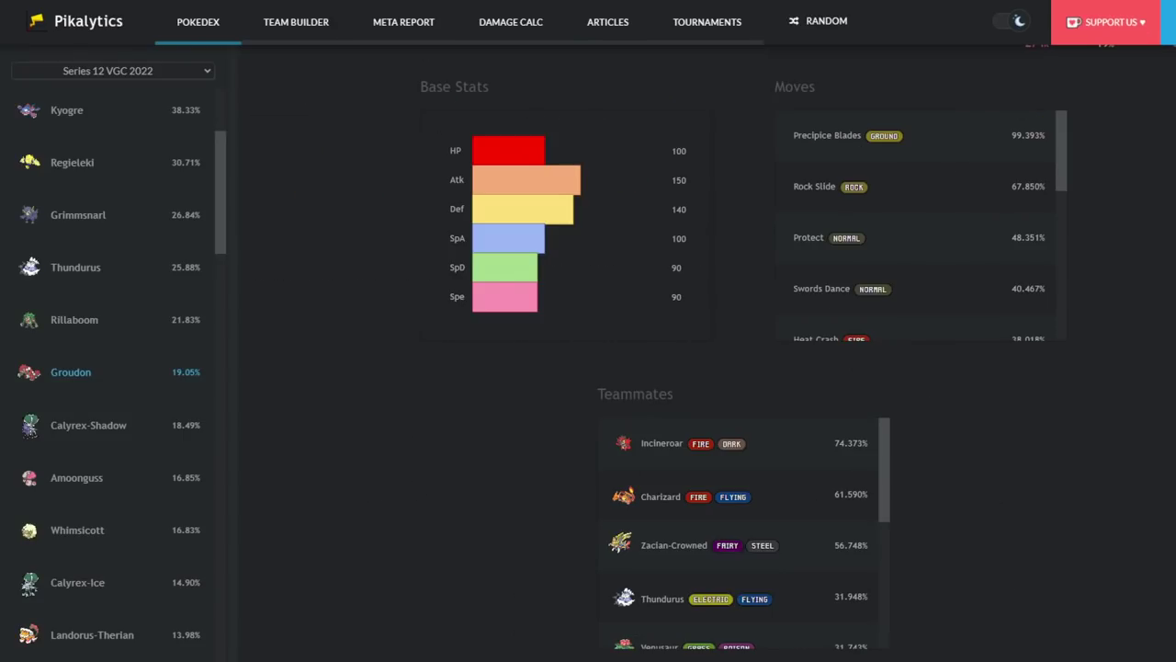
- Open Regieleki's VGC usage page and scroll through its stats
scroll(129, 363, "up", 3)
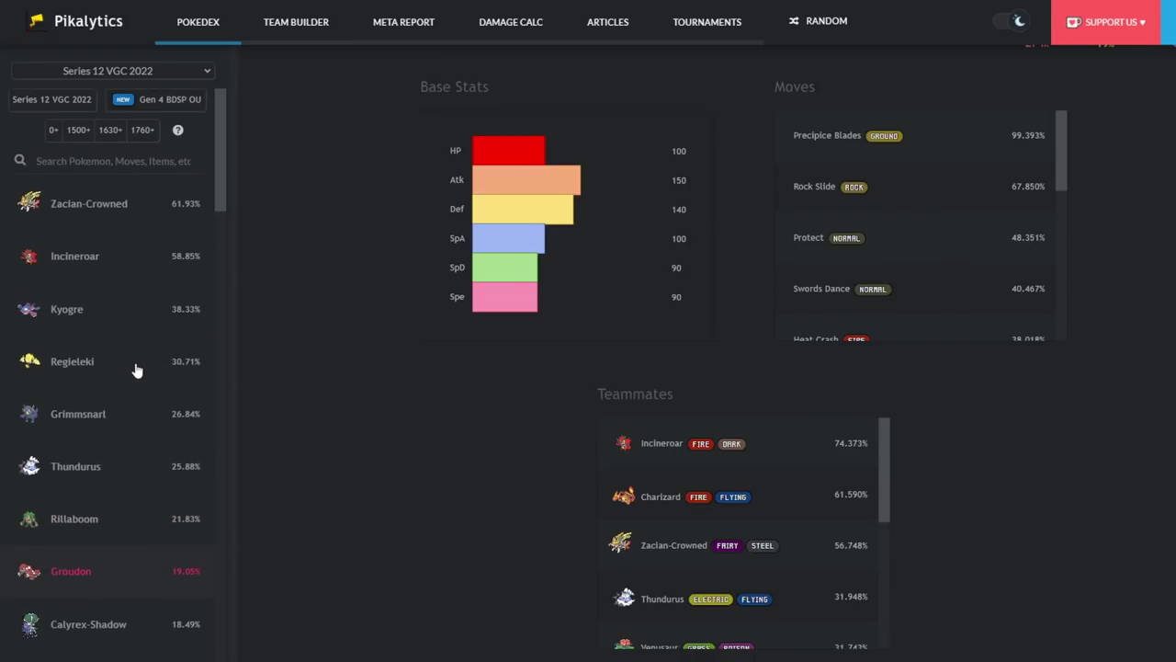
left_click(135, 369)
scroll(86, 422, "down", 1)
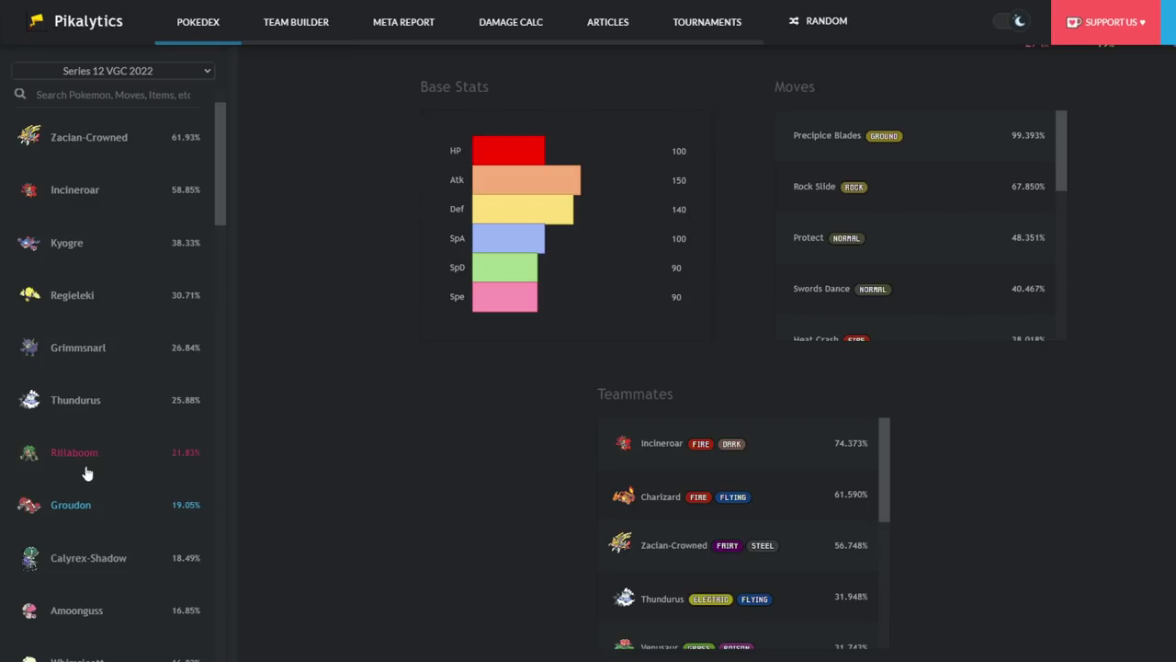
scroll(92, 505, "down", 1)
scroll(347, 443, "down", 1)
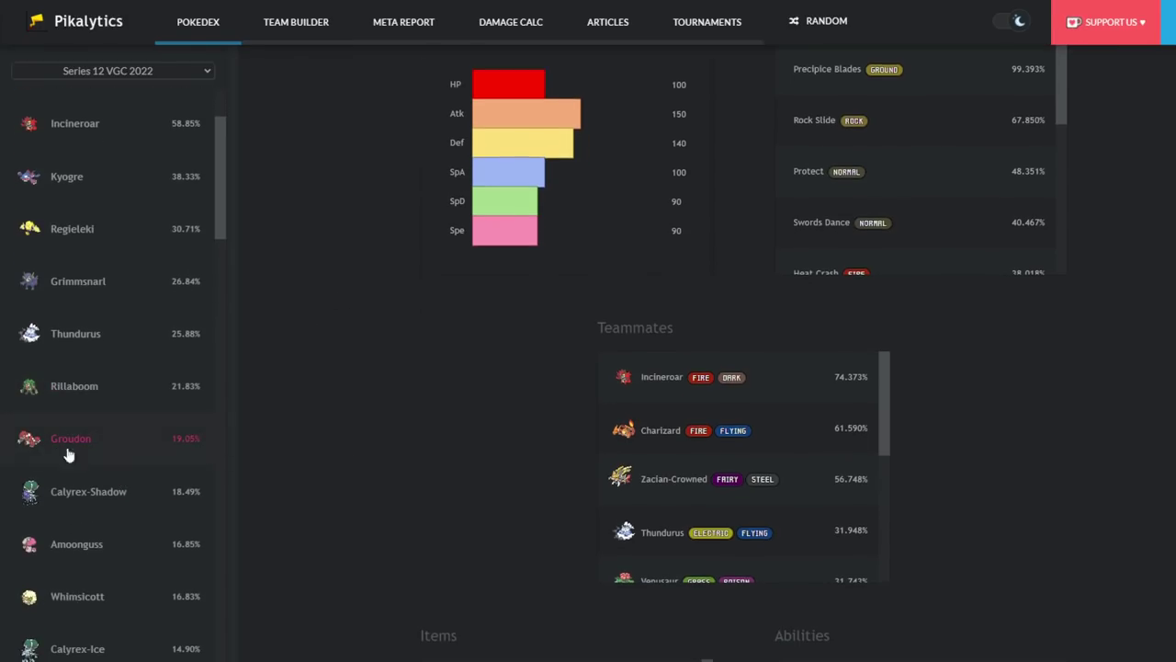
scroll(92, 468, "down", 1)
scroll(104, 491, "down", 2)
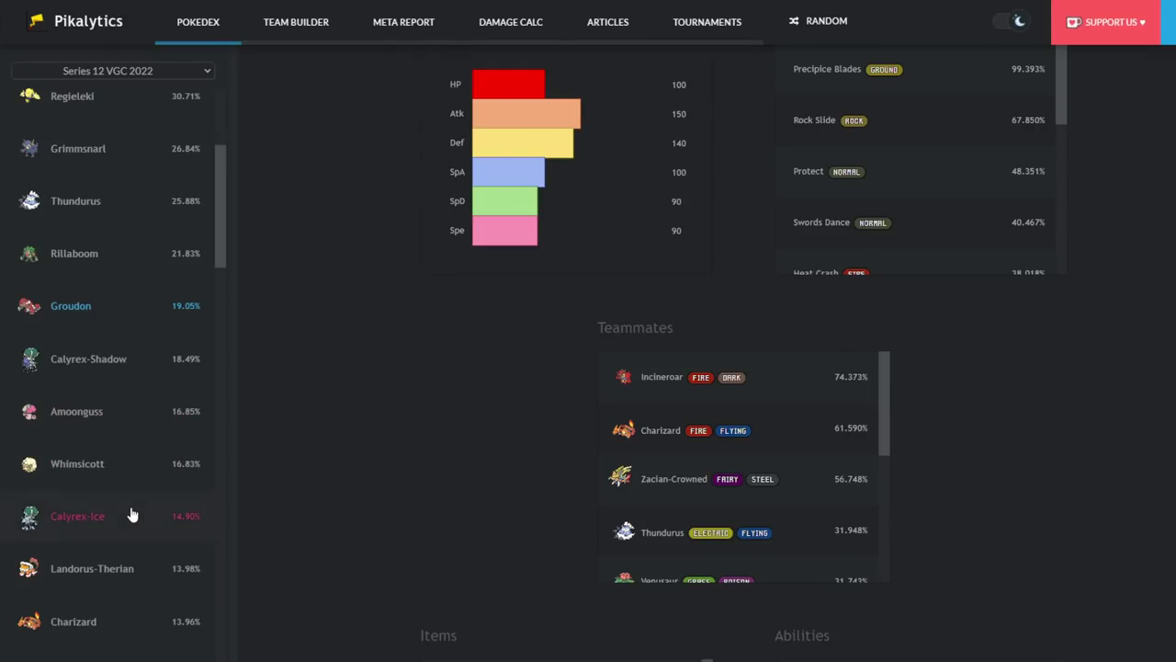
scroll(132, 515, "down", 2)
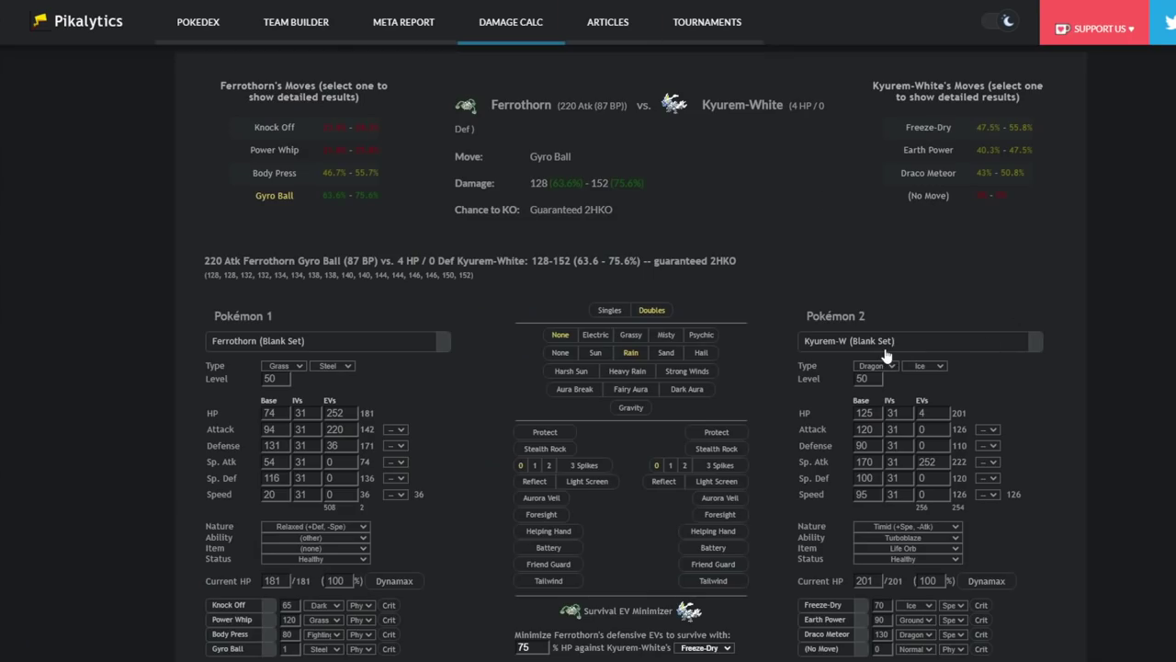
- Give Ferrothorn a +2 Defense boost, leaving the opponent unchanged
left_click(887, 350)
type("k")
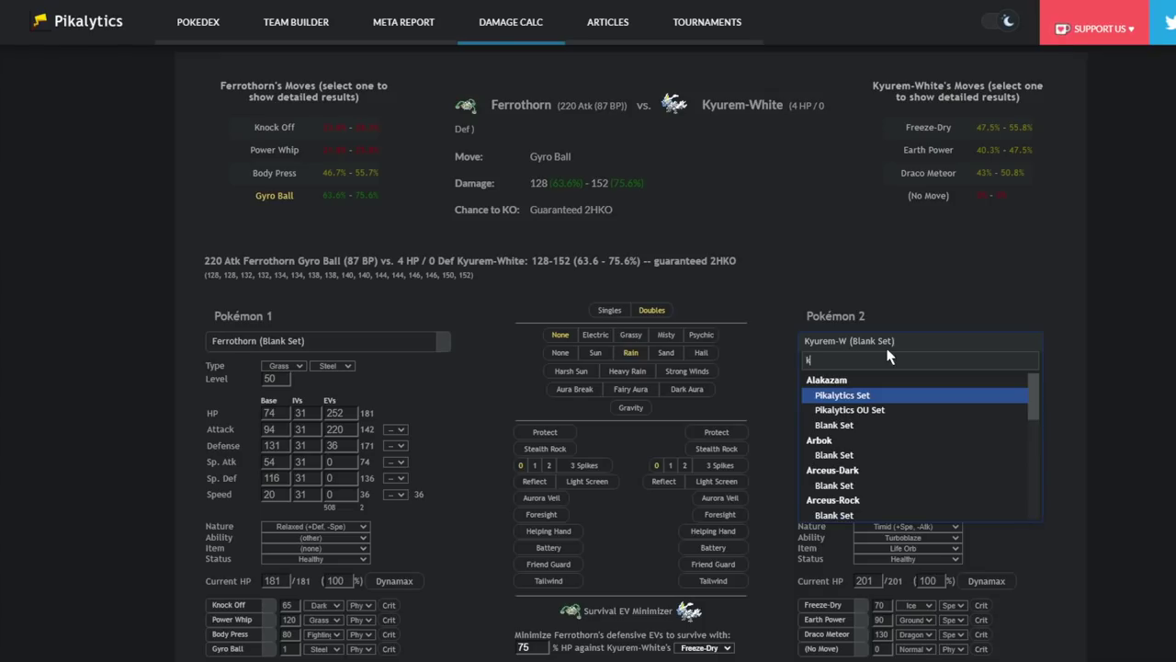
key("BackSpace")
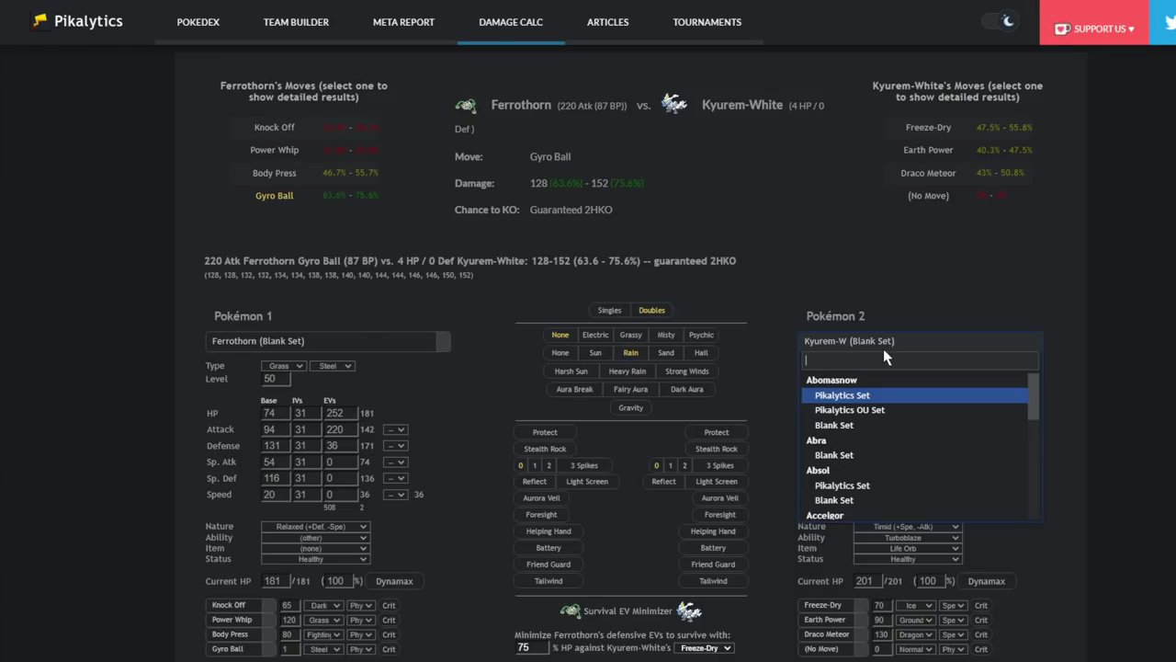
key("Escape")
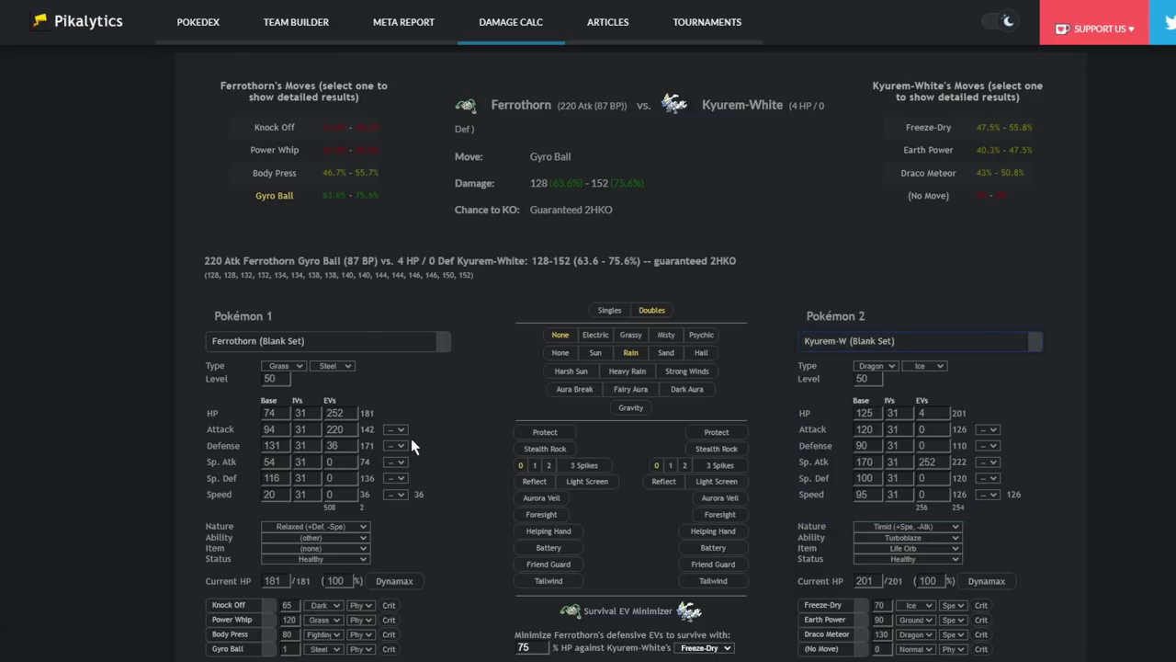
left_click(411, 446)
left_click(407, 503)
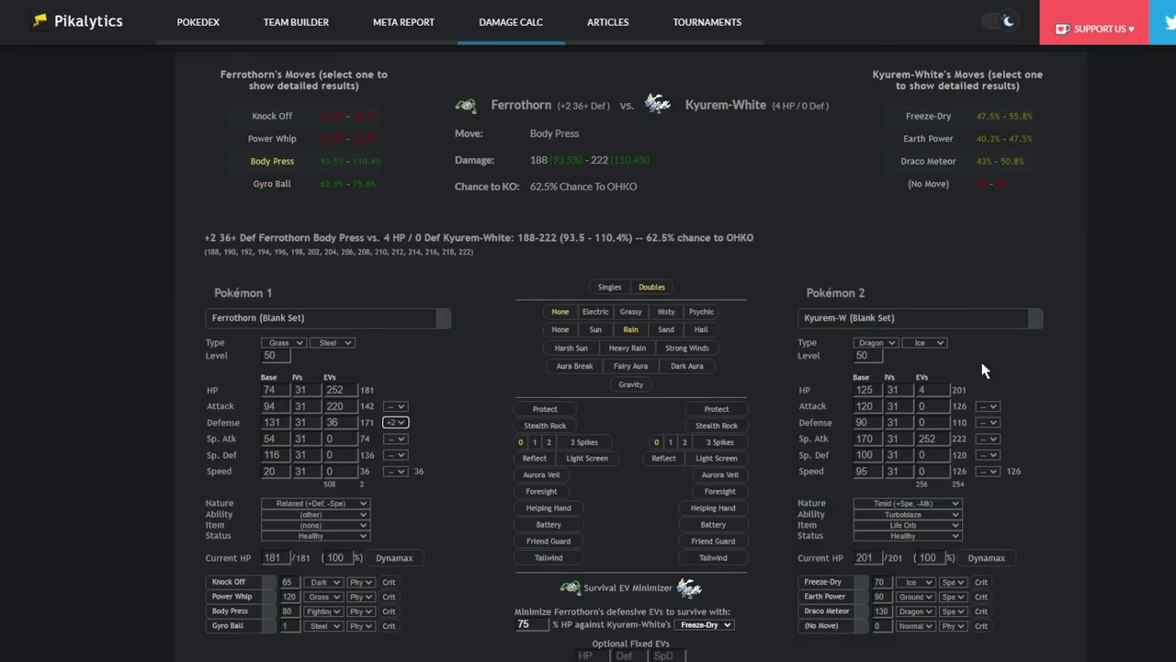
- Make Calyrex-Ice's Pikalytics set the opponent and check Glacial Lance on Ferrothorn
left_click(946, 321)
type("caly")
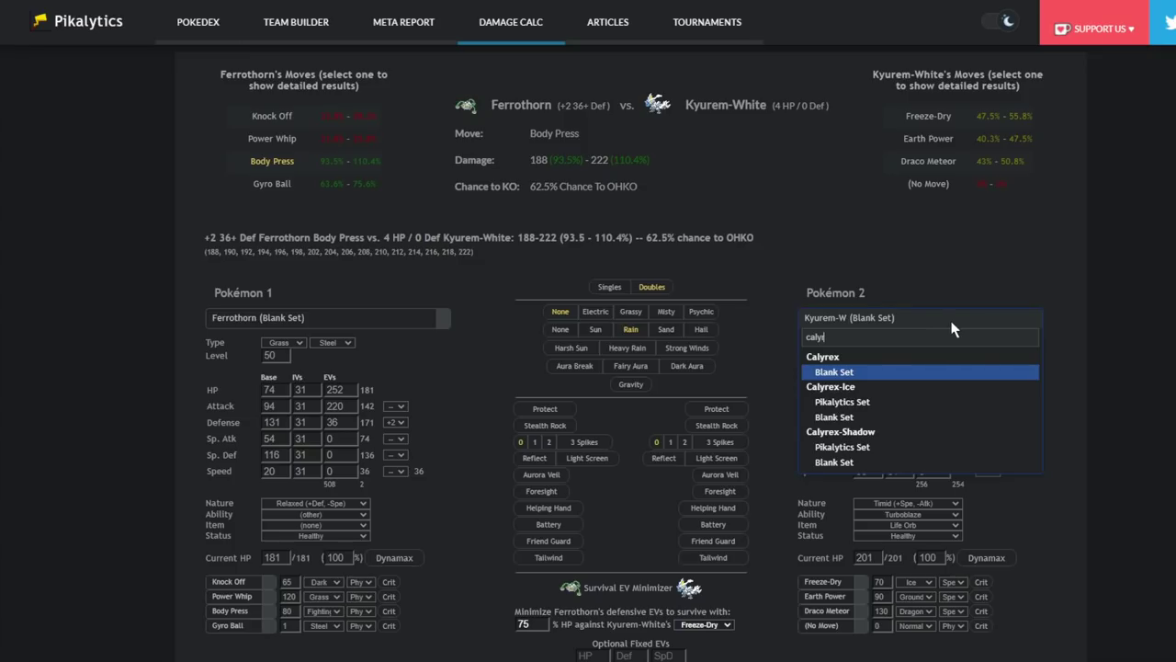
left_click(859, 402)
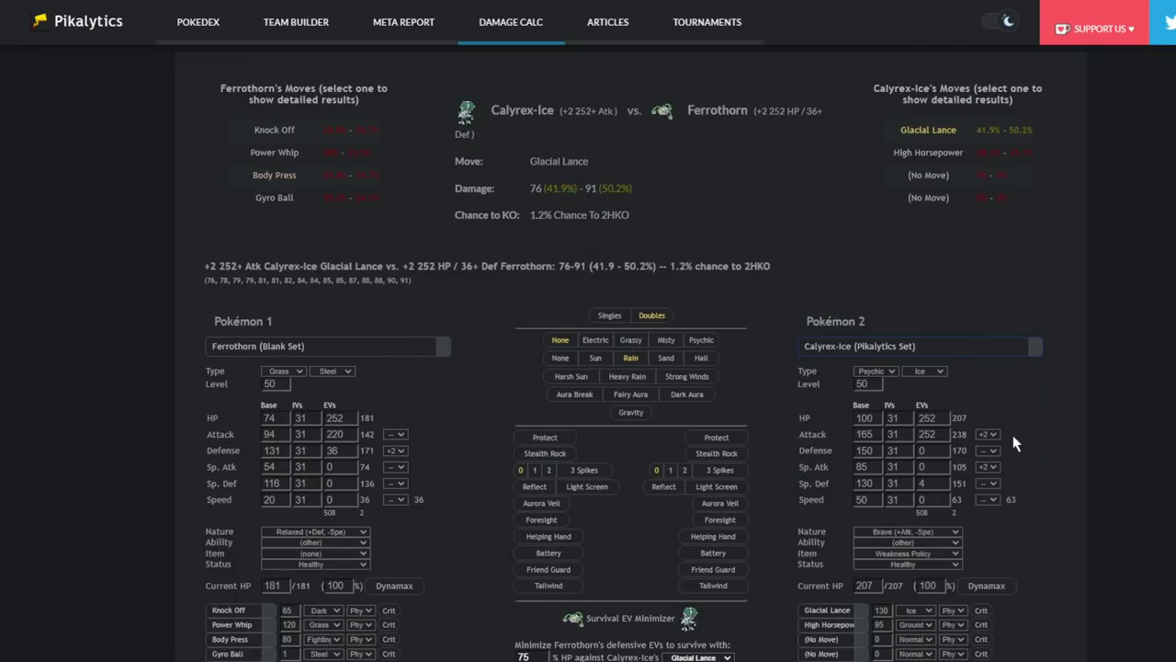
left_click(946, 136)
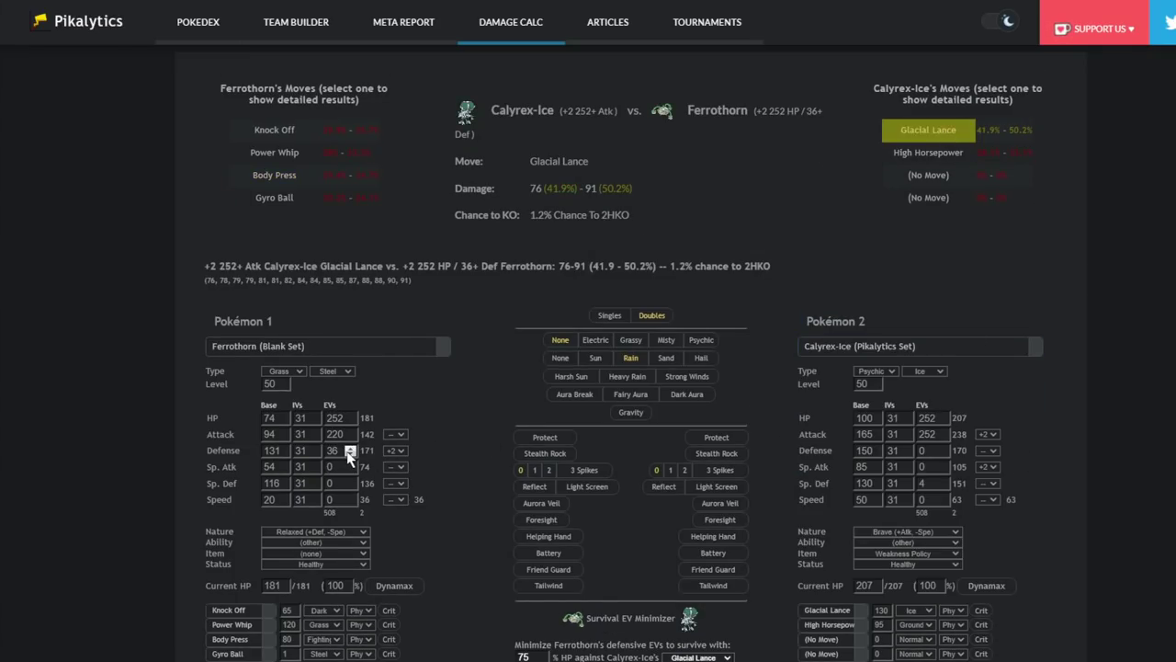
- Raise Ferrothorn to 148 Defense EVs and +4 Defense, then open the first Ferrothorn set
left_click_drag(338, 451, 306, 446)
type("148")
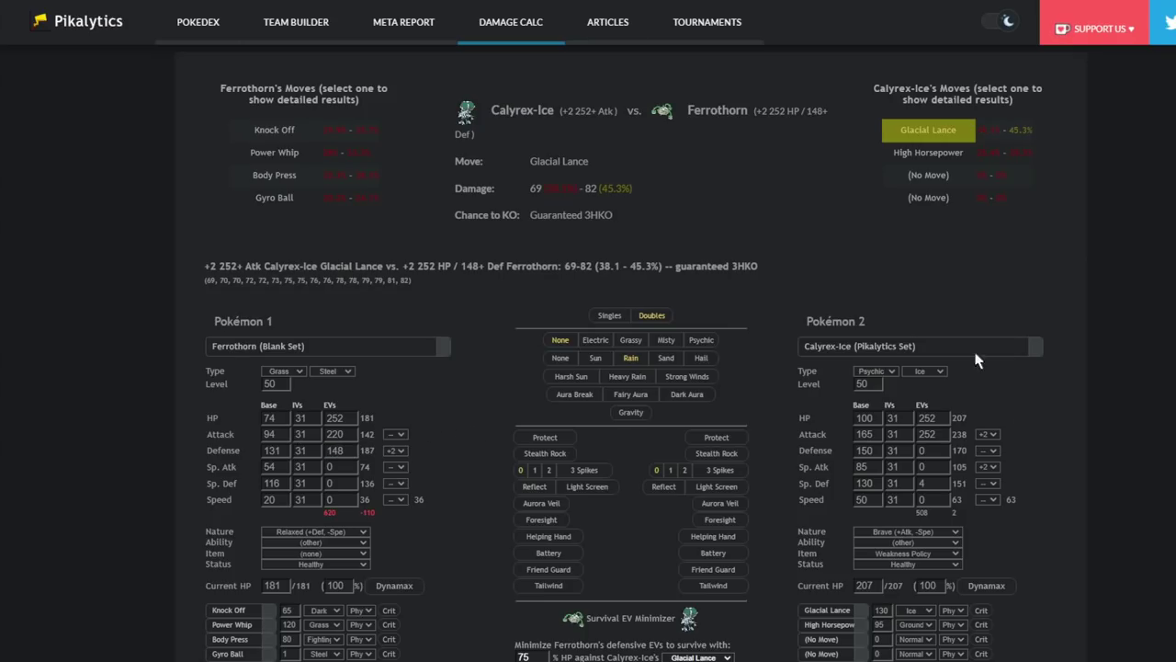
left_click(956, 151)
left_click(951, 129)
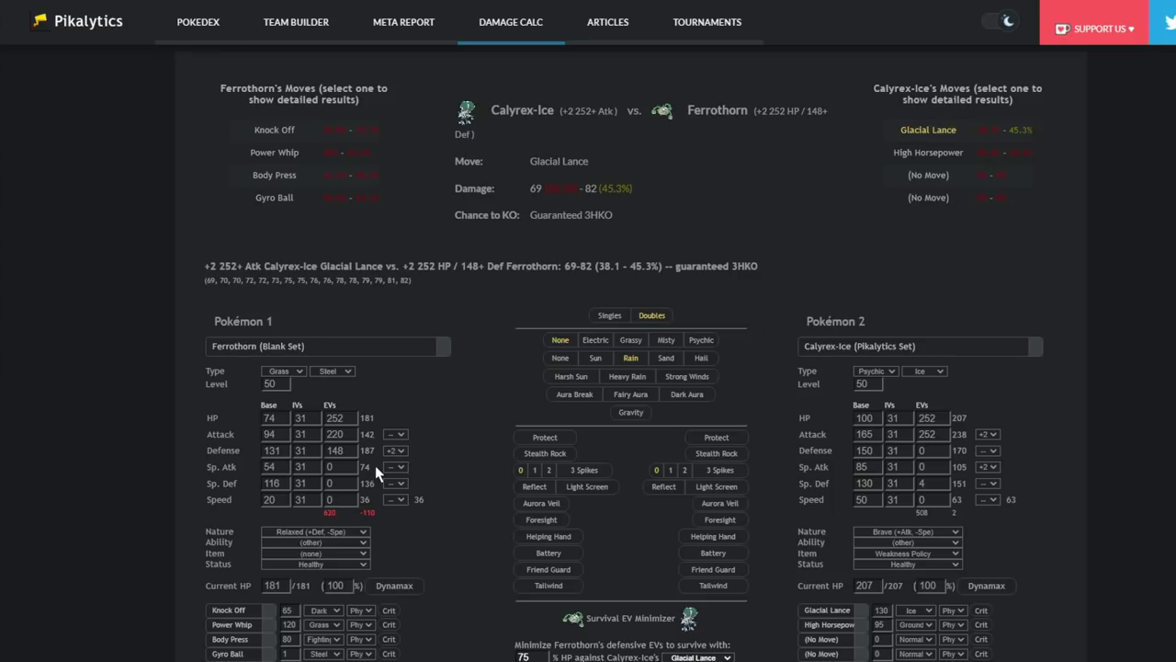
left_click(401, 483)
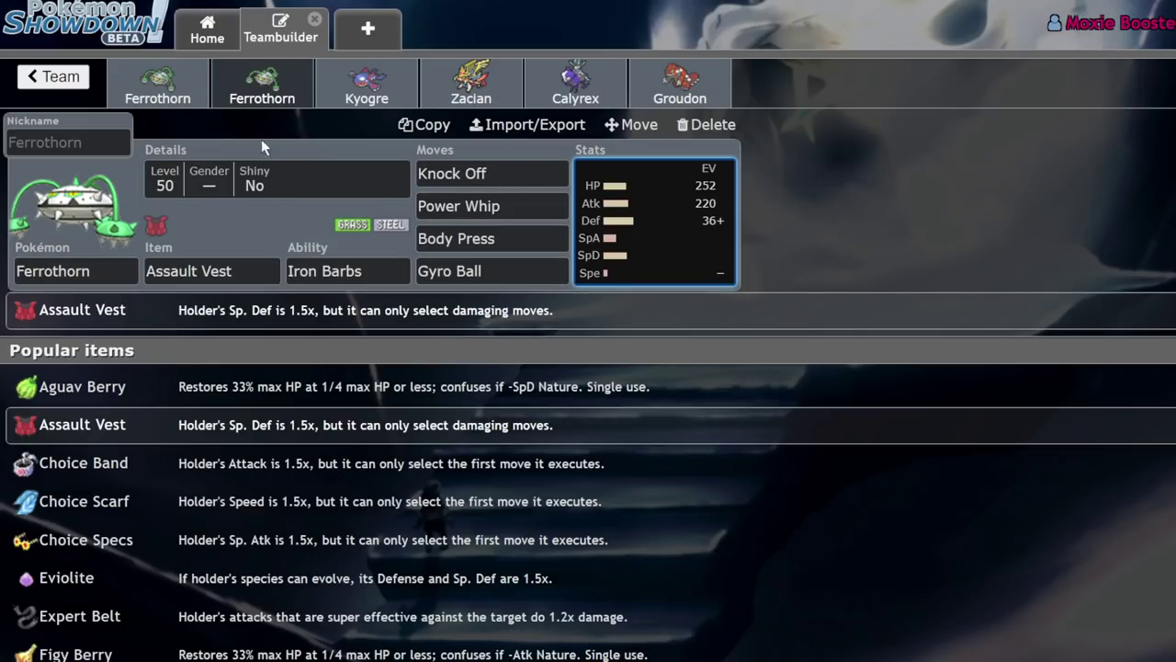
left_click(169, 83)
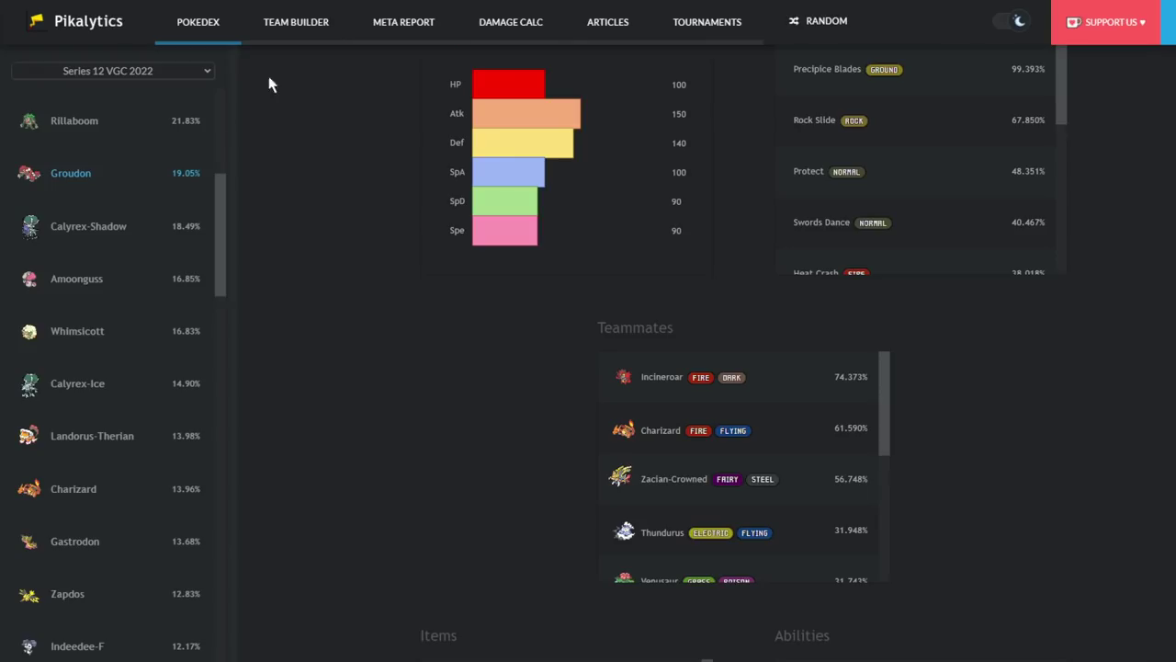
- Filter the Pokédex usage list by searching 'grass'
scroll(82, 283, "up", 5)
left_click(102, 167)
type("grass")
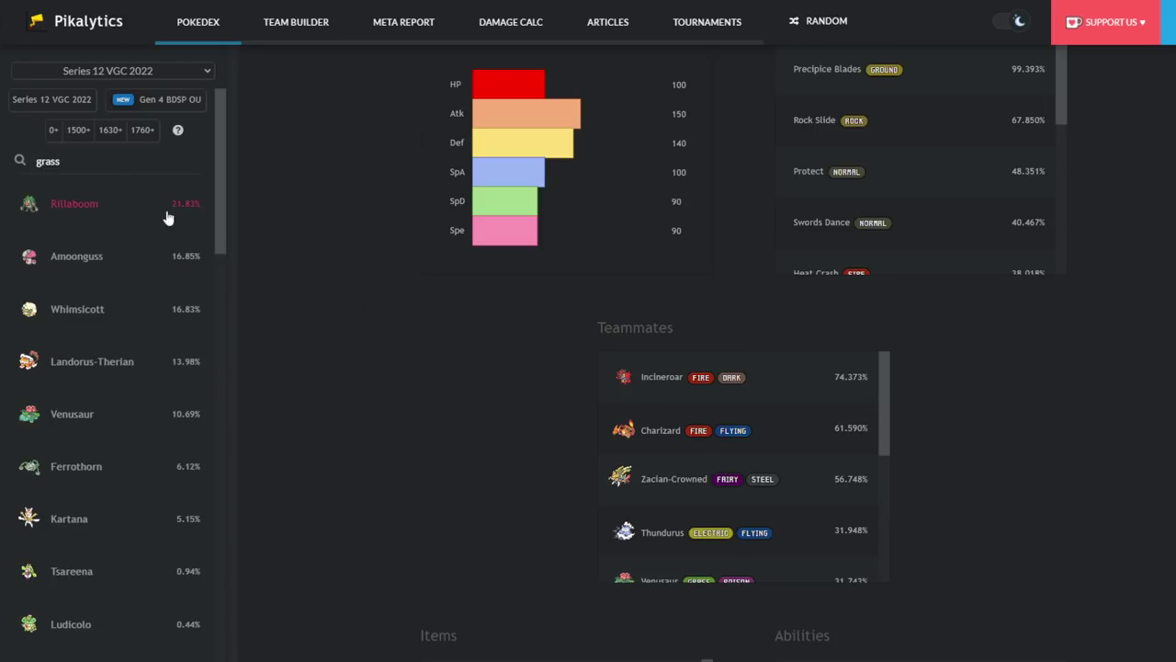